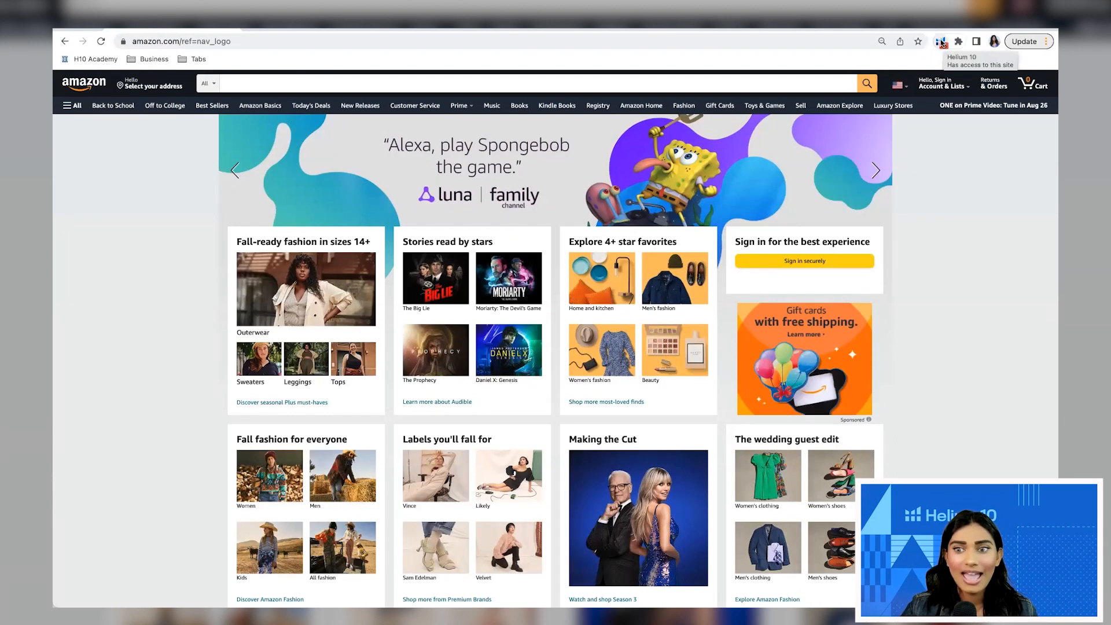
click(941, 42)
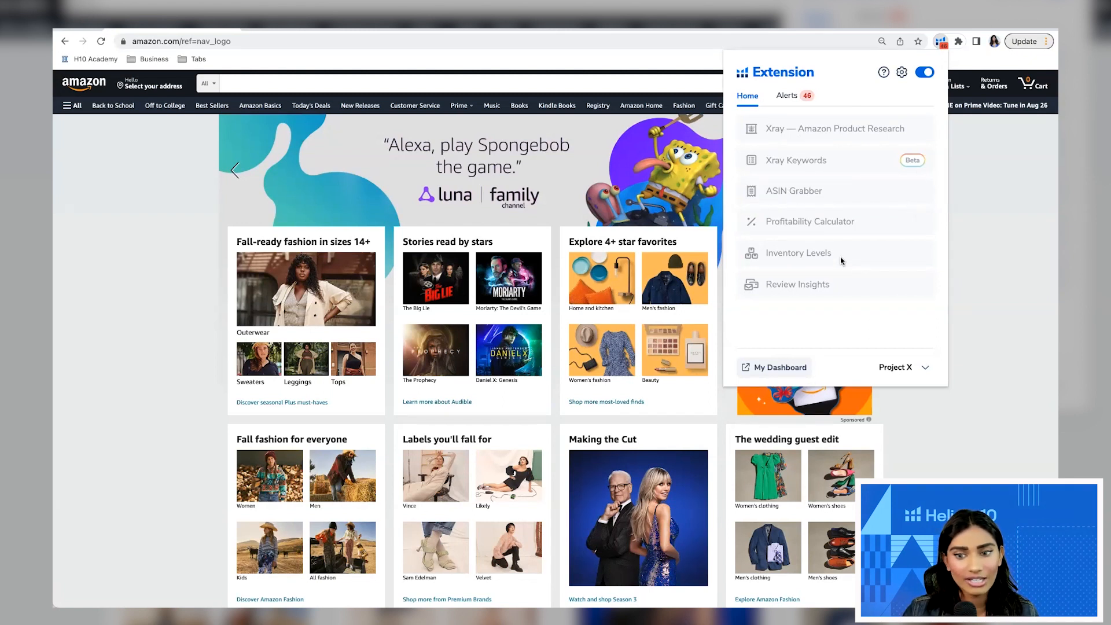
click(976, 226)
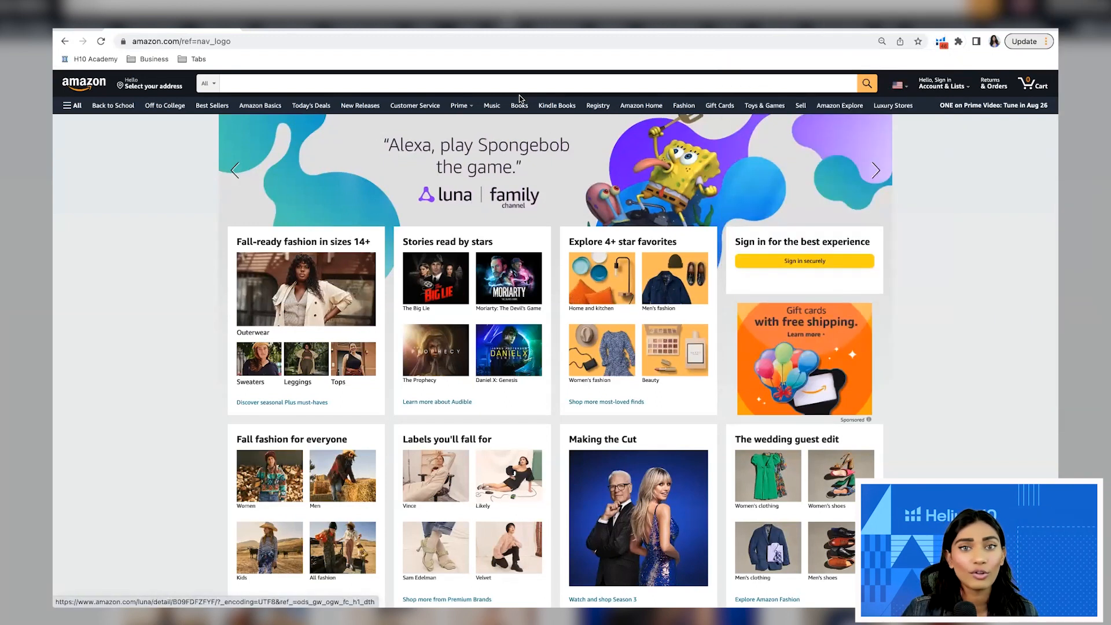
Enter "mindfulness" in the Amazon search field to bring up its keyword suggestions with search volumes
click(405, 81)
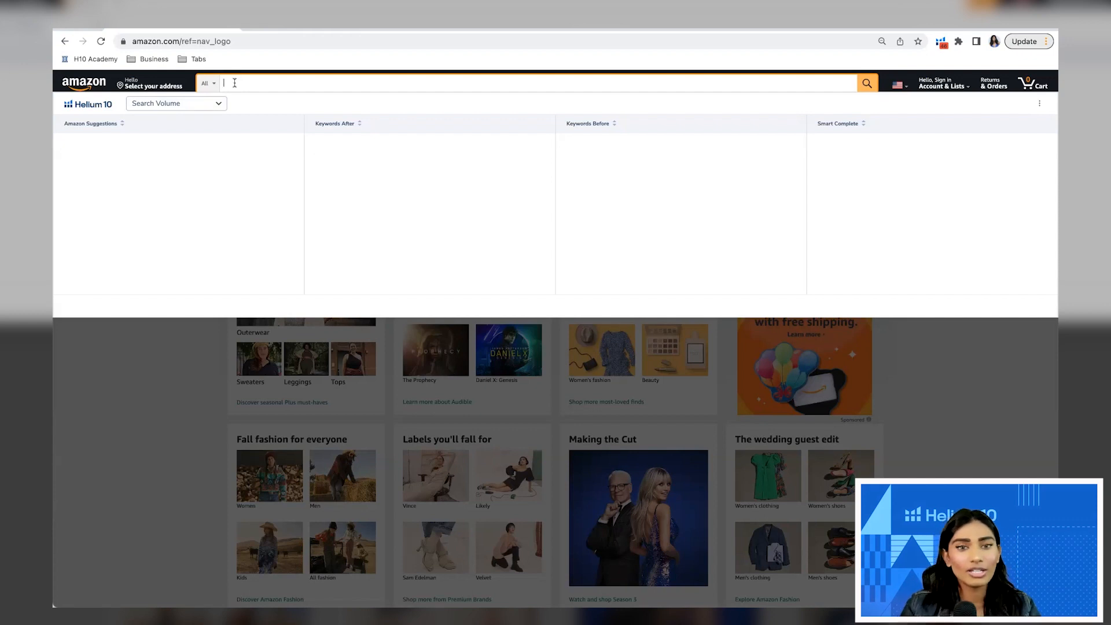
text(mindfuln)
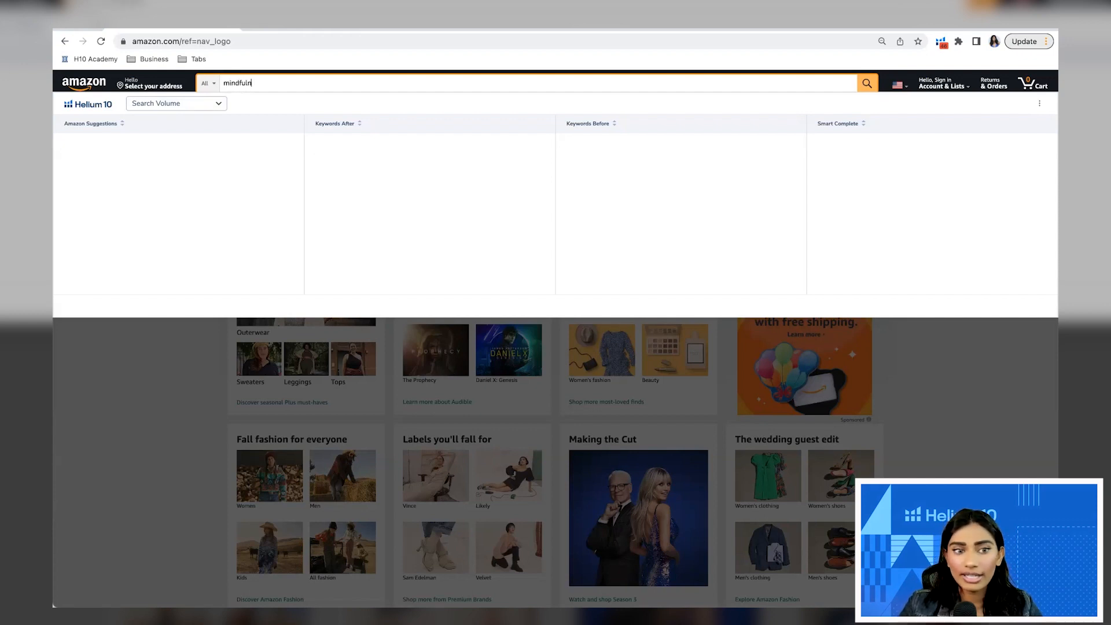
text(ess)
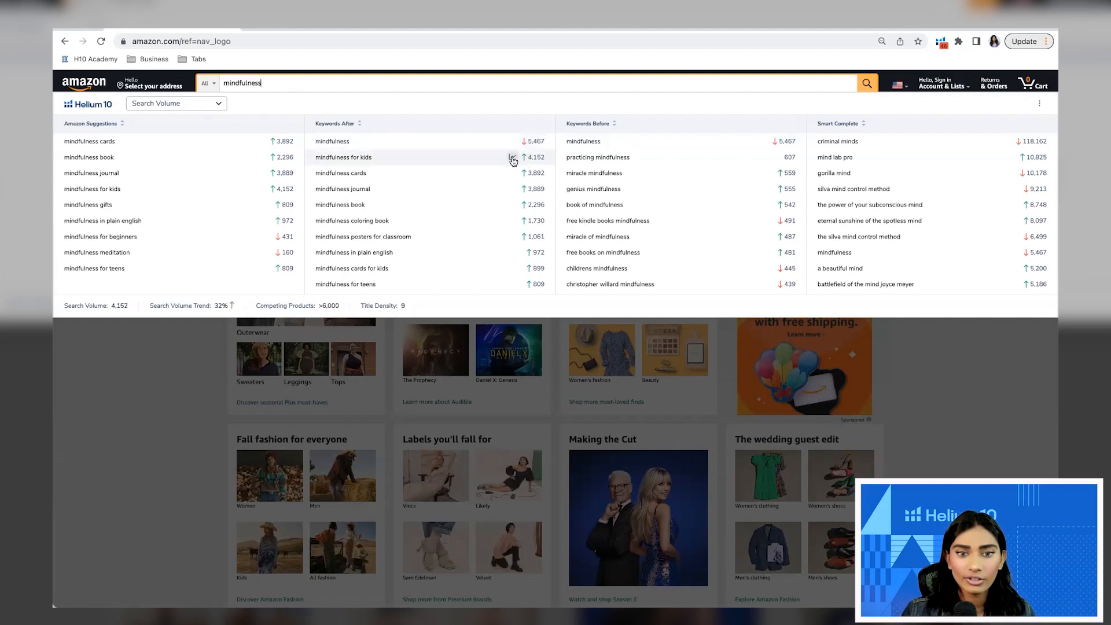
Examine the search volume history of "mindfulness for kids" over 90 days, 1 year and all time, zooming into August 2020, and close the chart
click(512, 158)
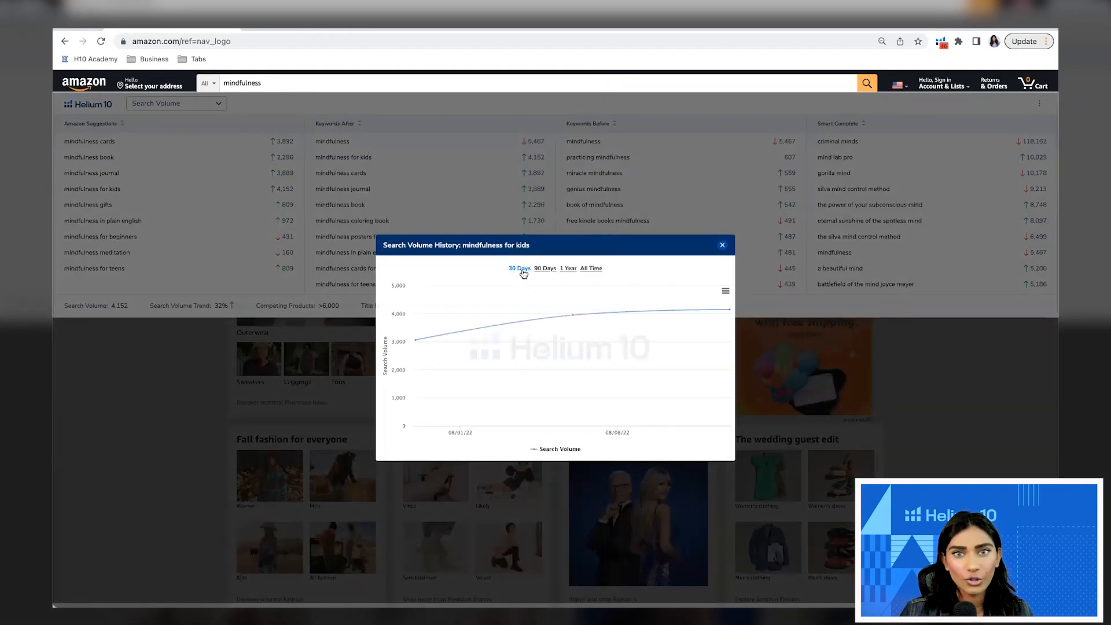
click(545, 268)
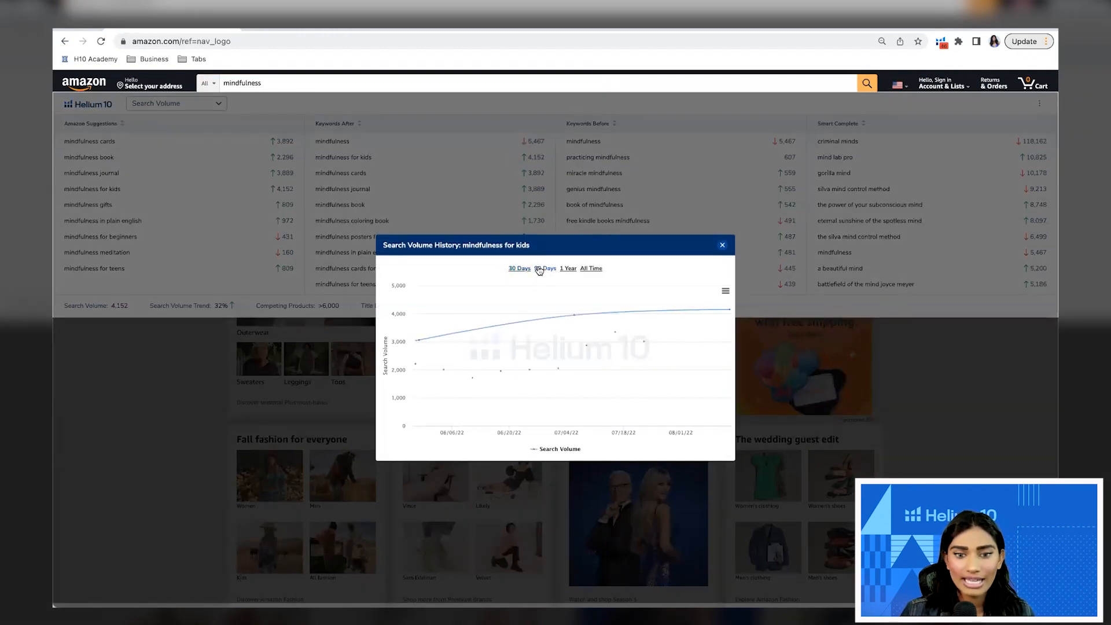
click(566, 269)
click(590, 269)
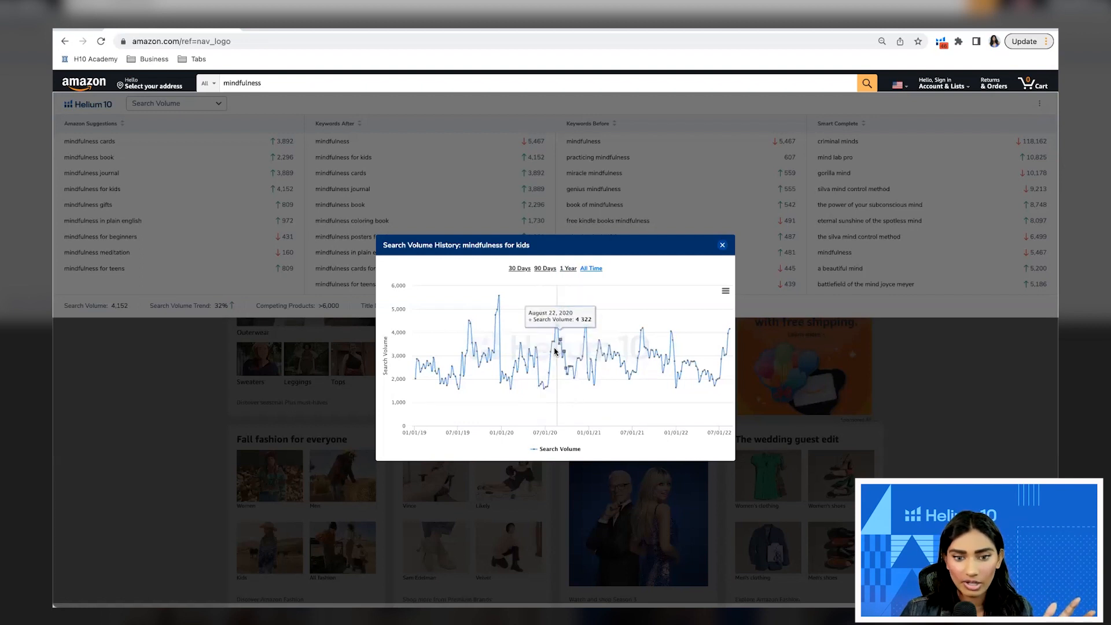
drag(553, 348, 560, 349)
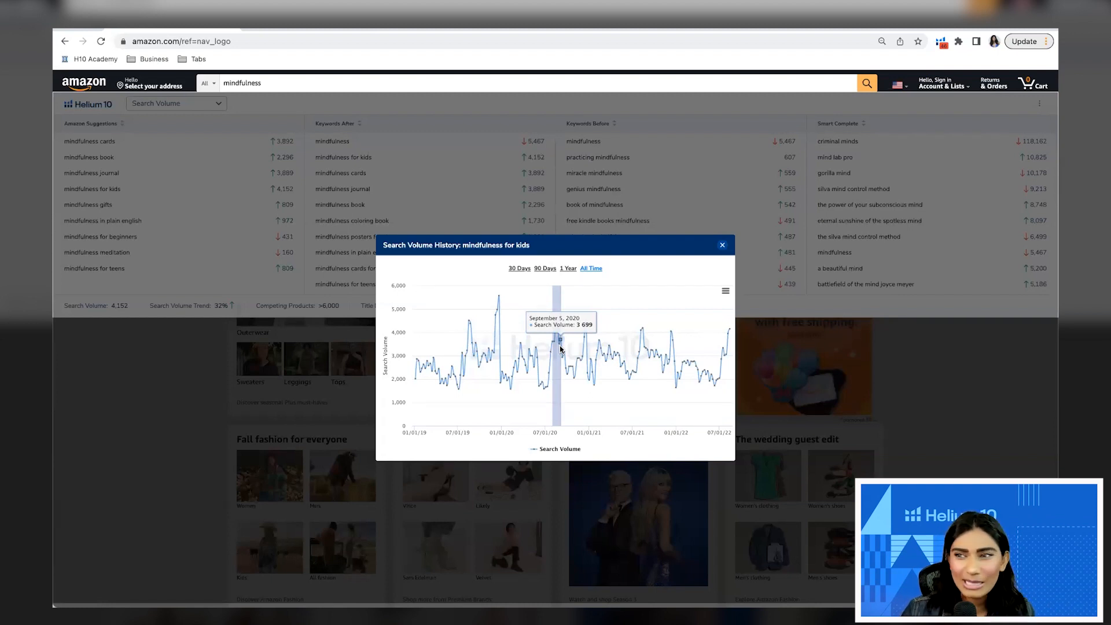
drag(560, 349, 561, 347)
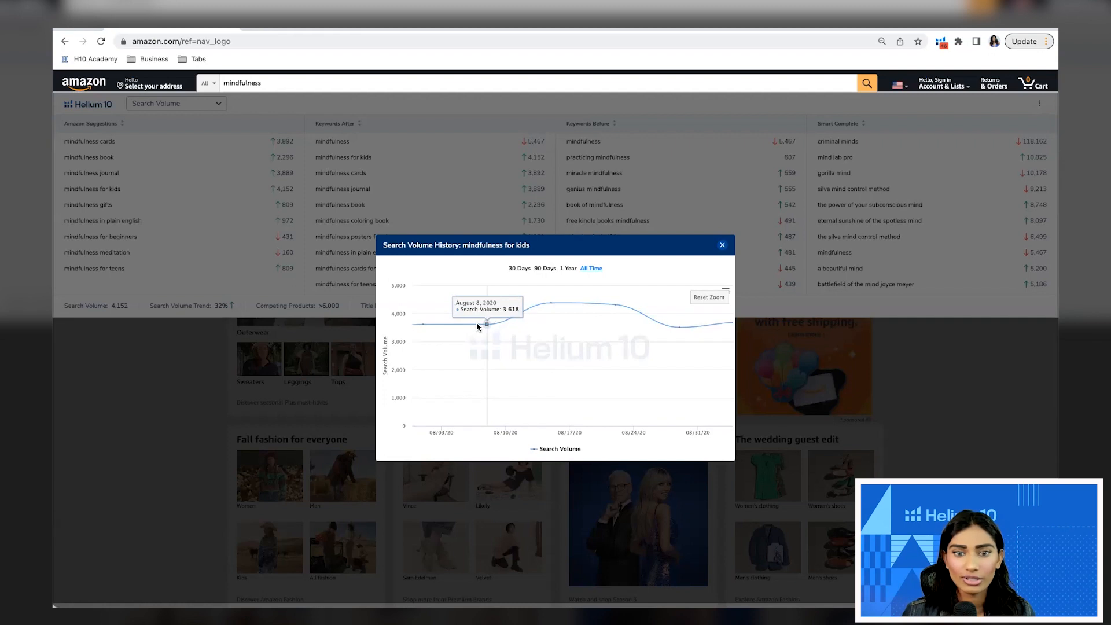
click(721, 248)
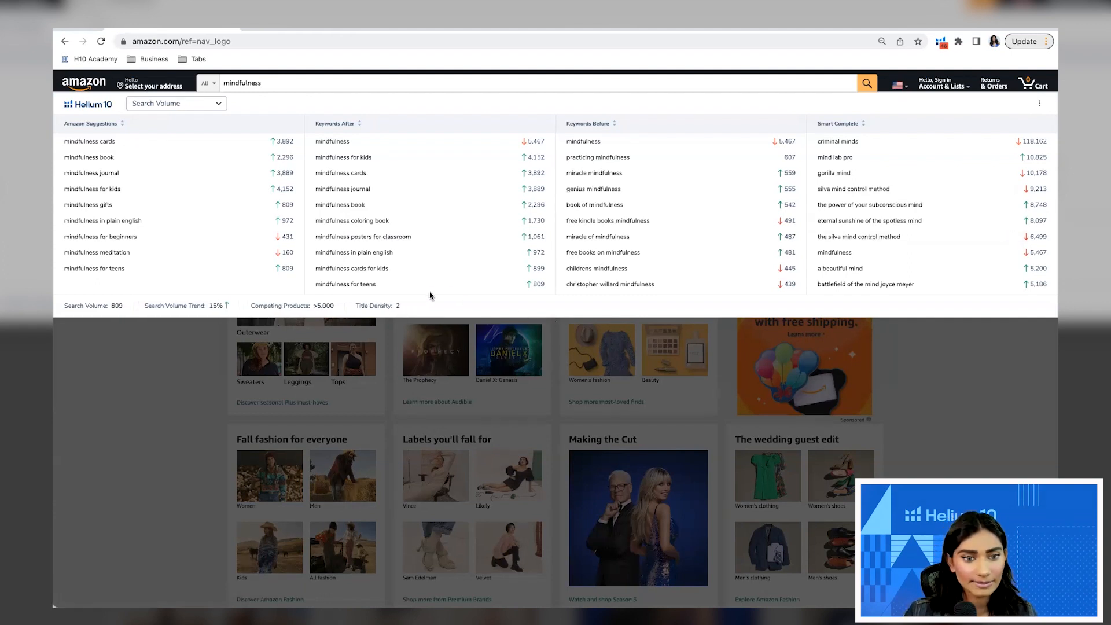
Open the Amazon results for the suggested keyword "mindfulness for kids" and look over the product data above the listings
click(408, 156)
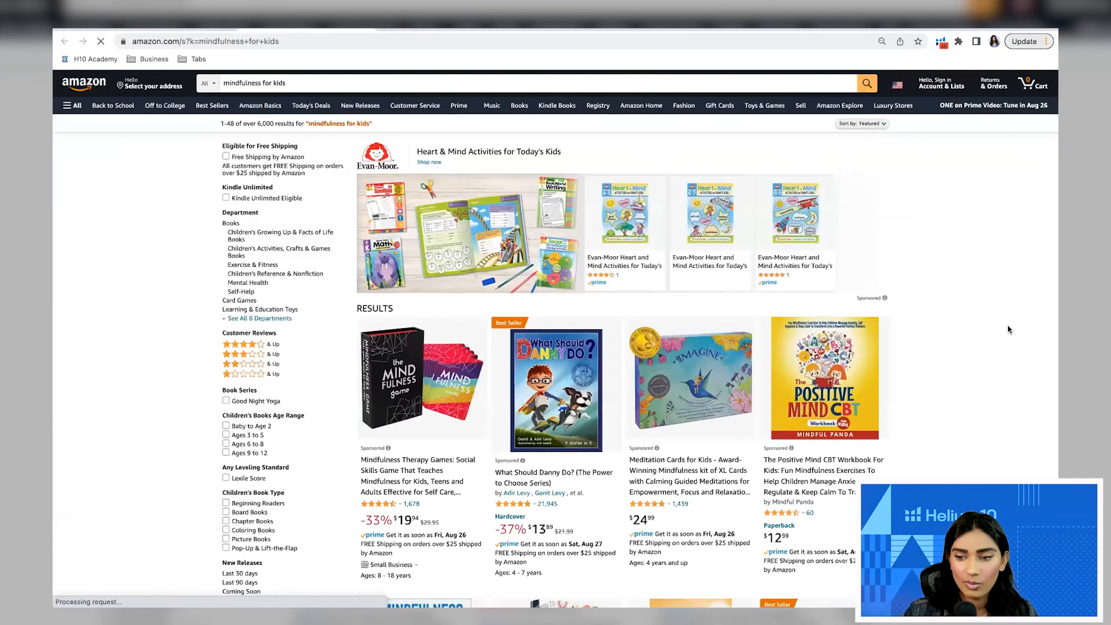
scroll(1006, 324, down, 1)
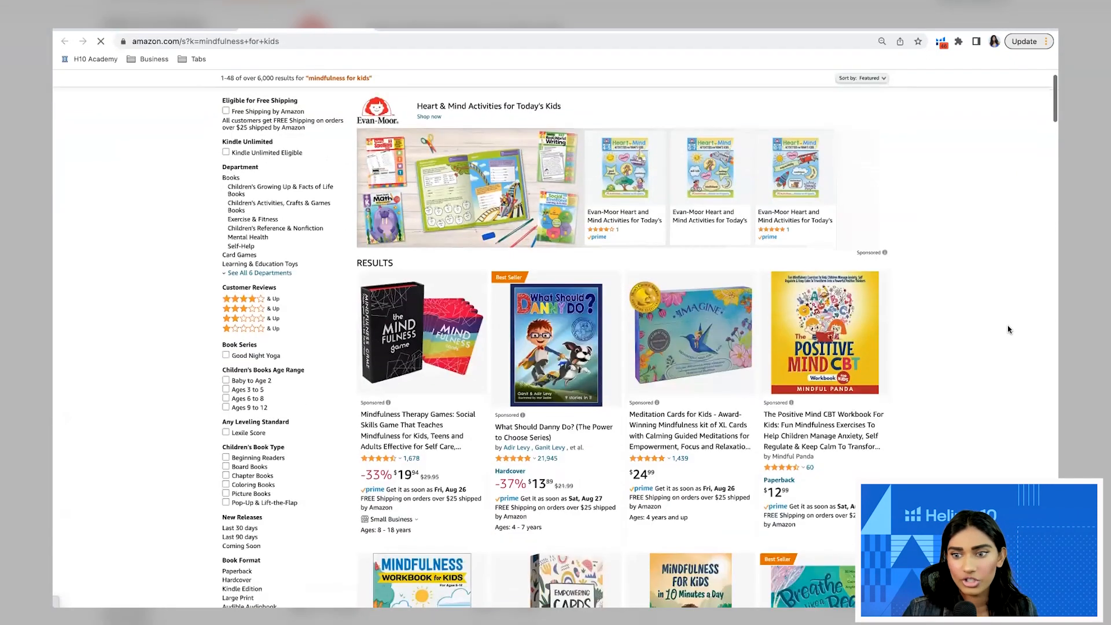
scroll(1003, 316, up, 1)
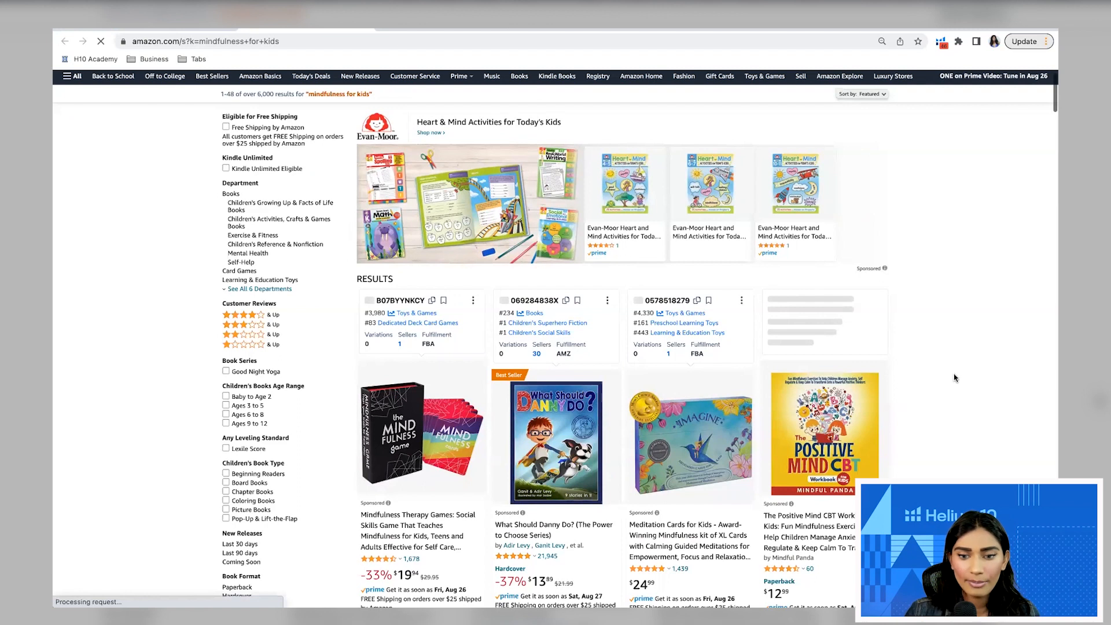
scroll(955, 377, down, 3)
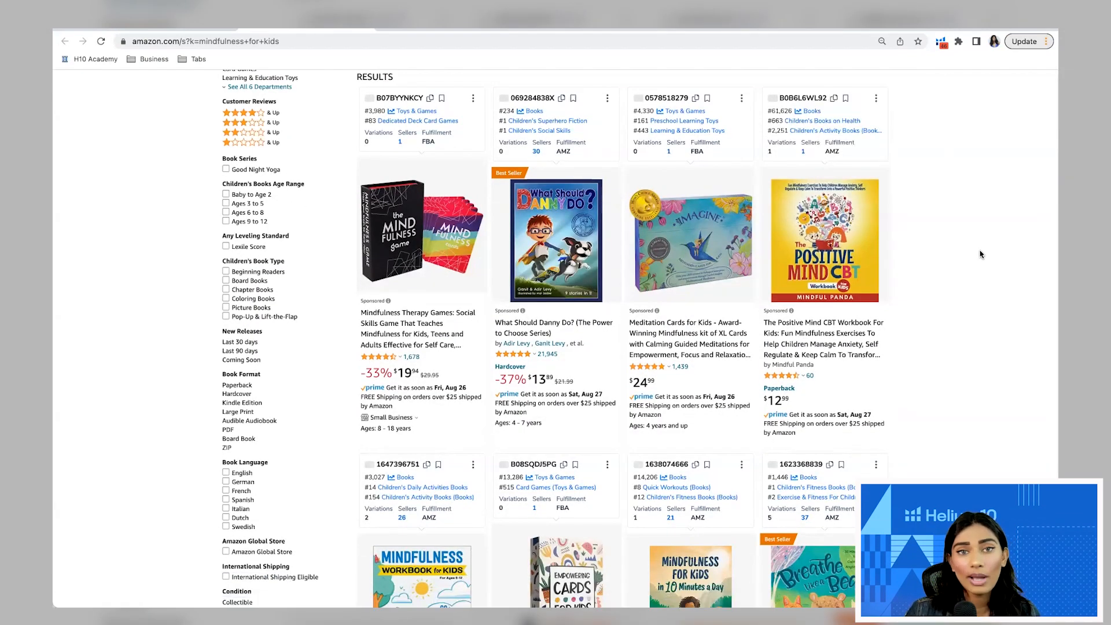
scroll(980, 254, up, 3)
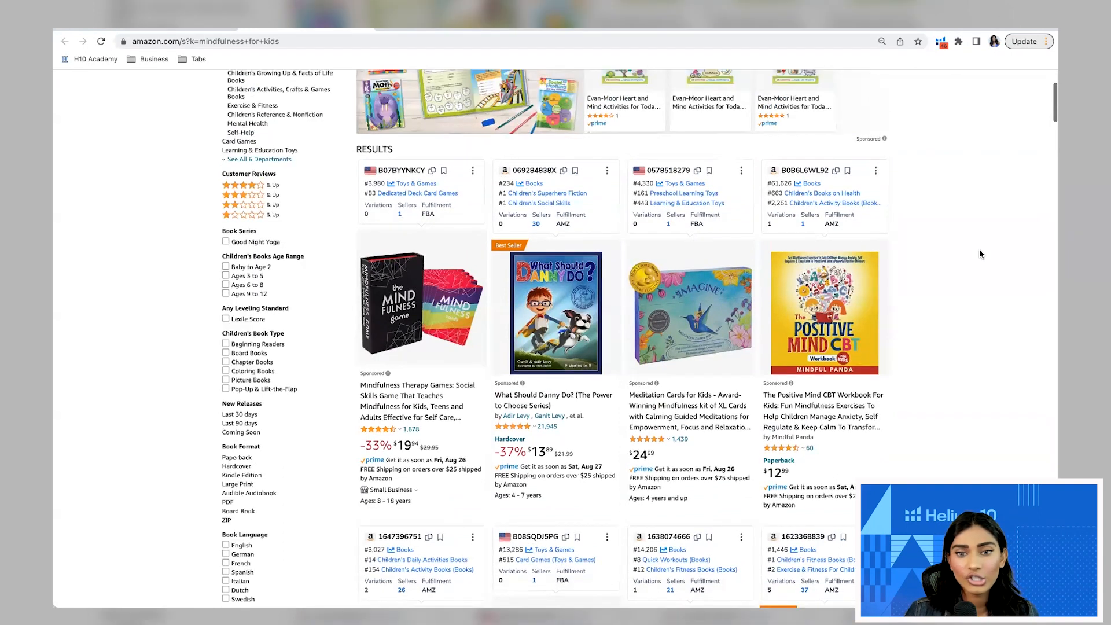
scroll(980, 254, down, 3)
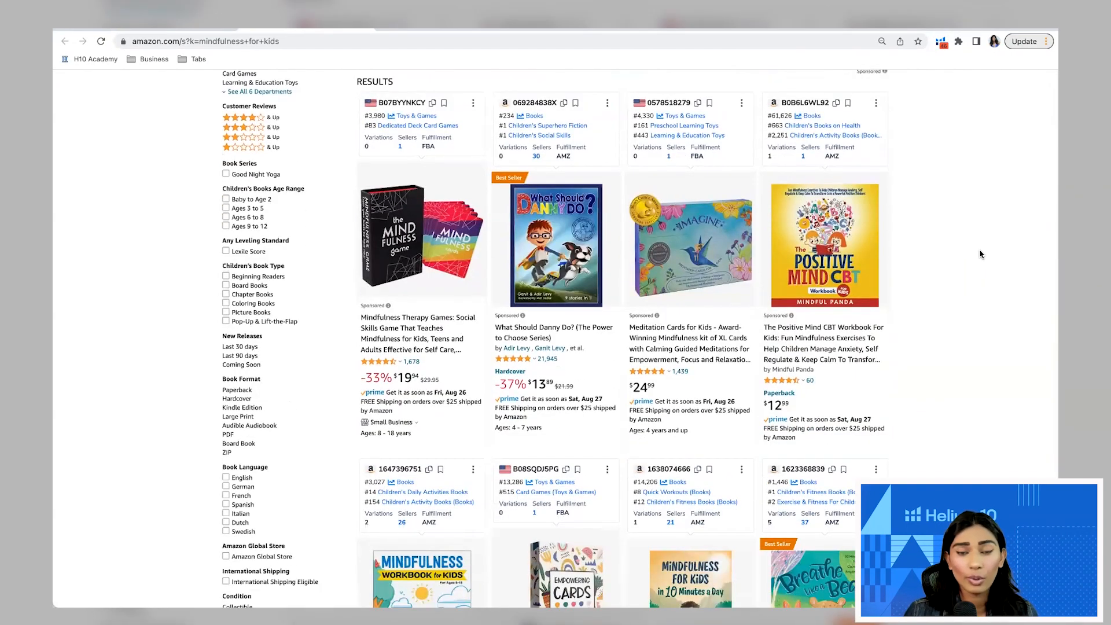
scroll(972, 173, down, 2)
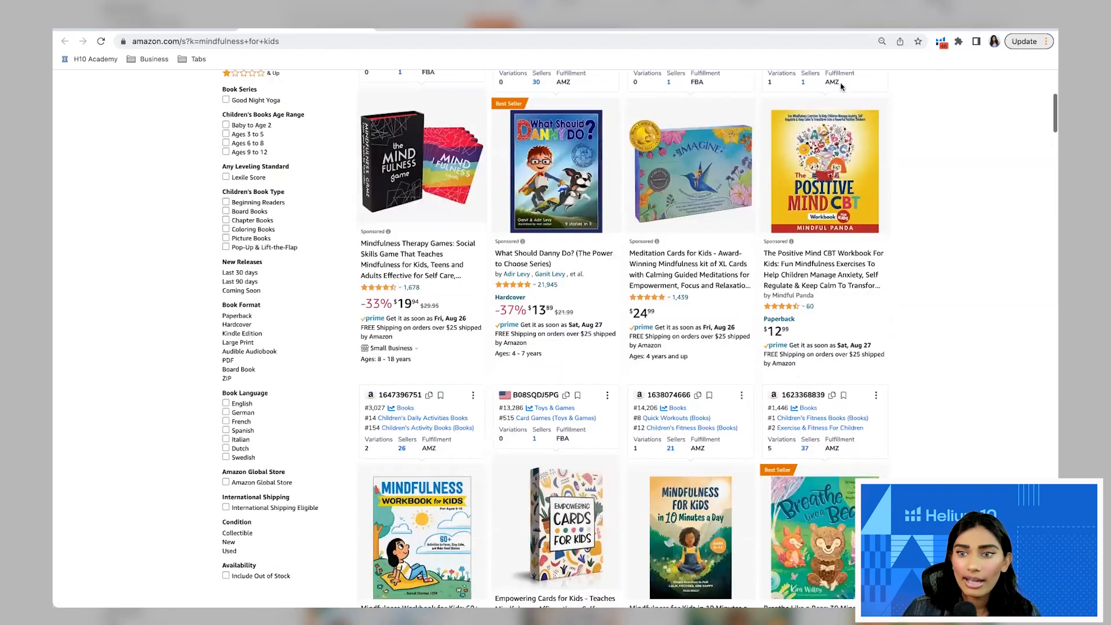
Run Xray product research on the search results and open the listing of Mindfulness Workbook for Kids from it
click(941, 42)
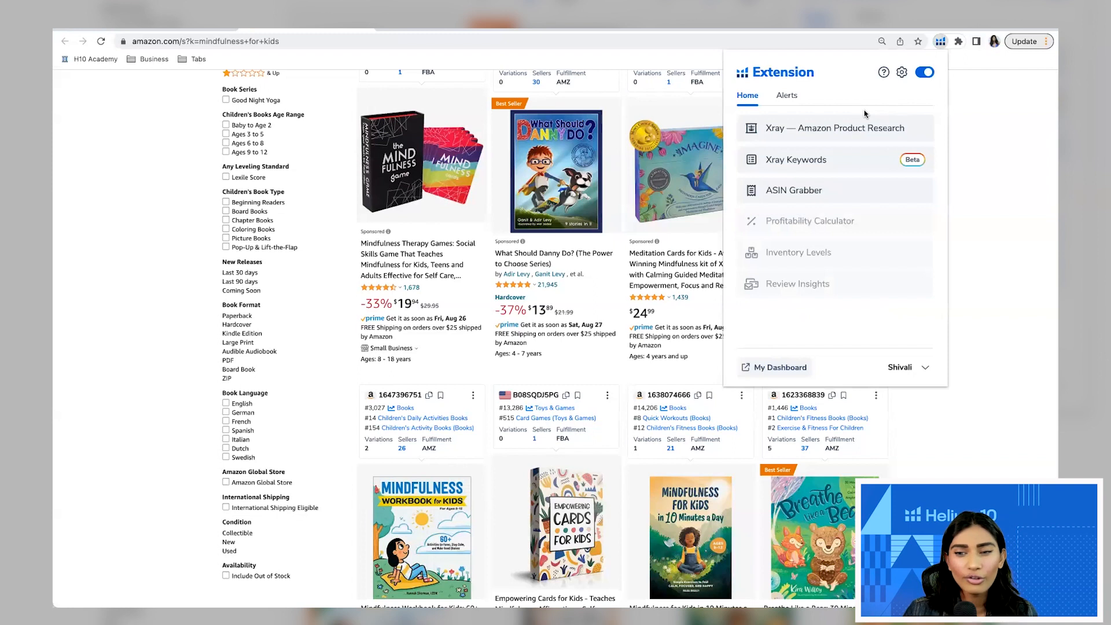
click(808, 128)
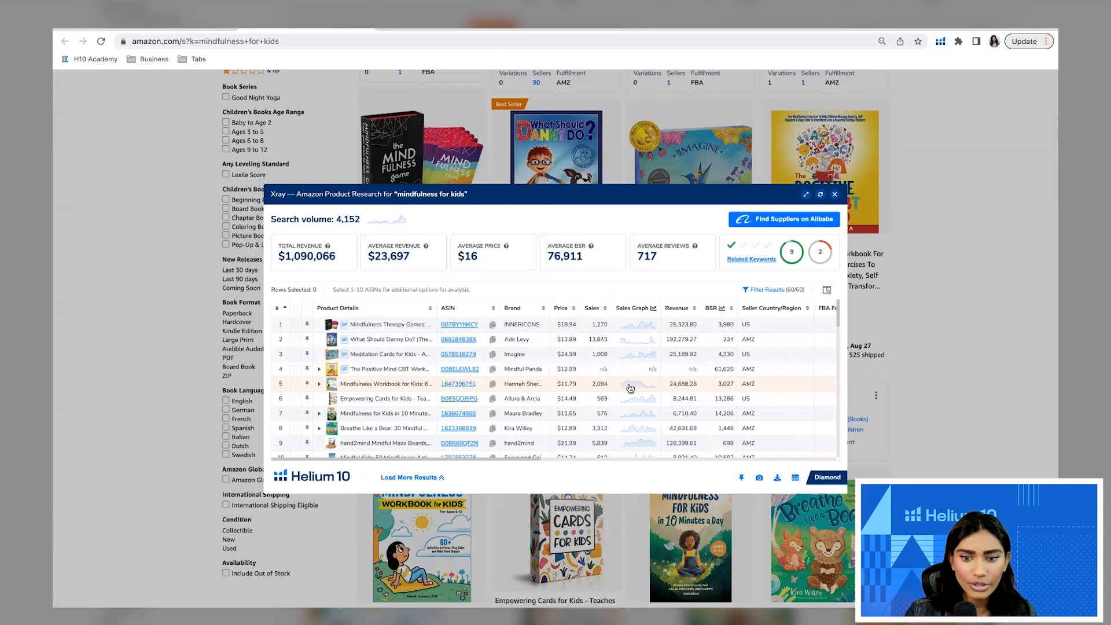
mouse_move(367, 386)
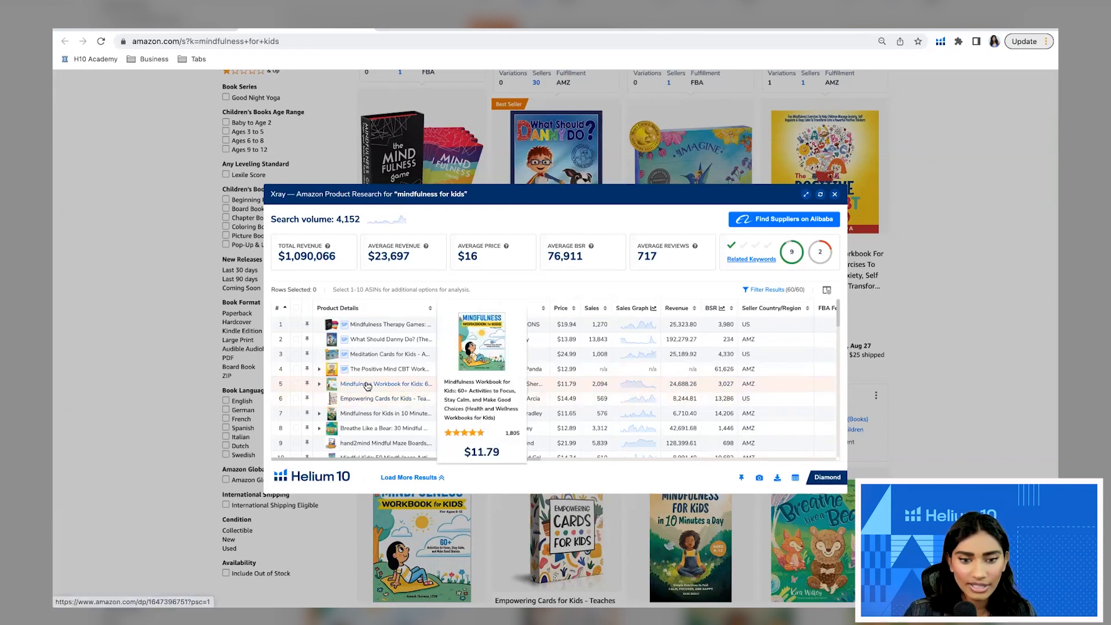
right_click(394, 386)
click(393, 386)
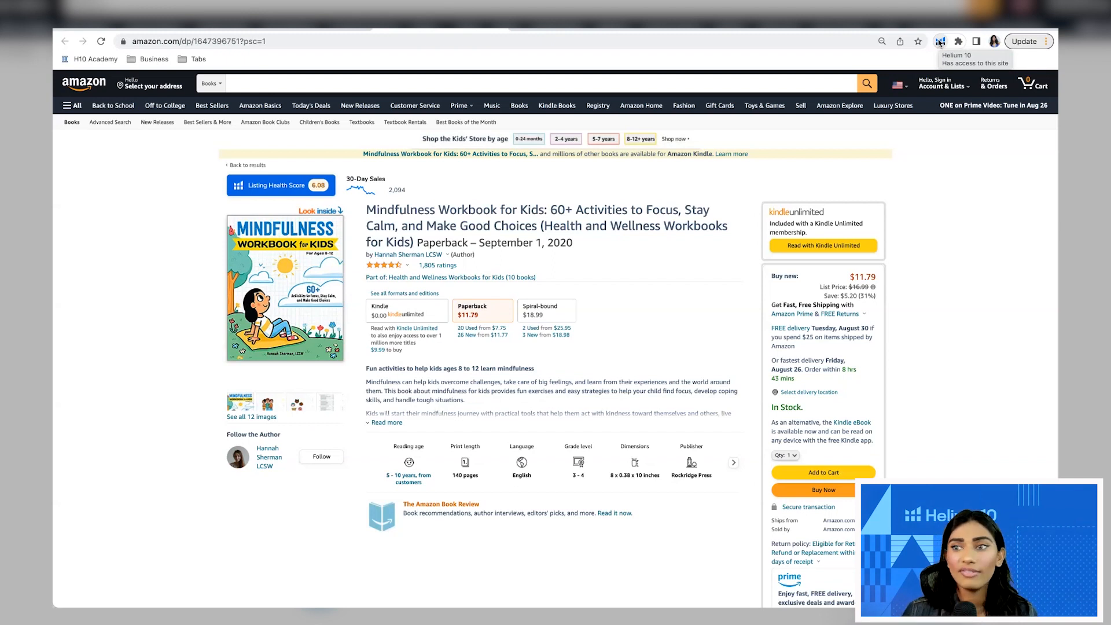
Open Review Insights for Mindfulness Workbook for Kids and check the available rating and review filter options
click(939, 43)
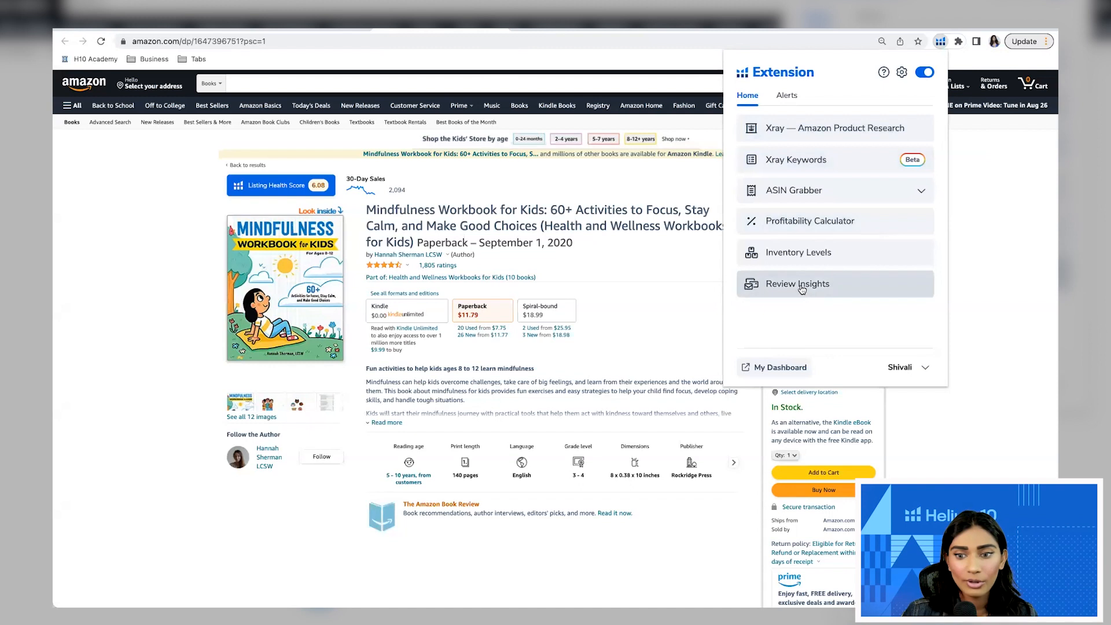
click(840, 291)
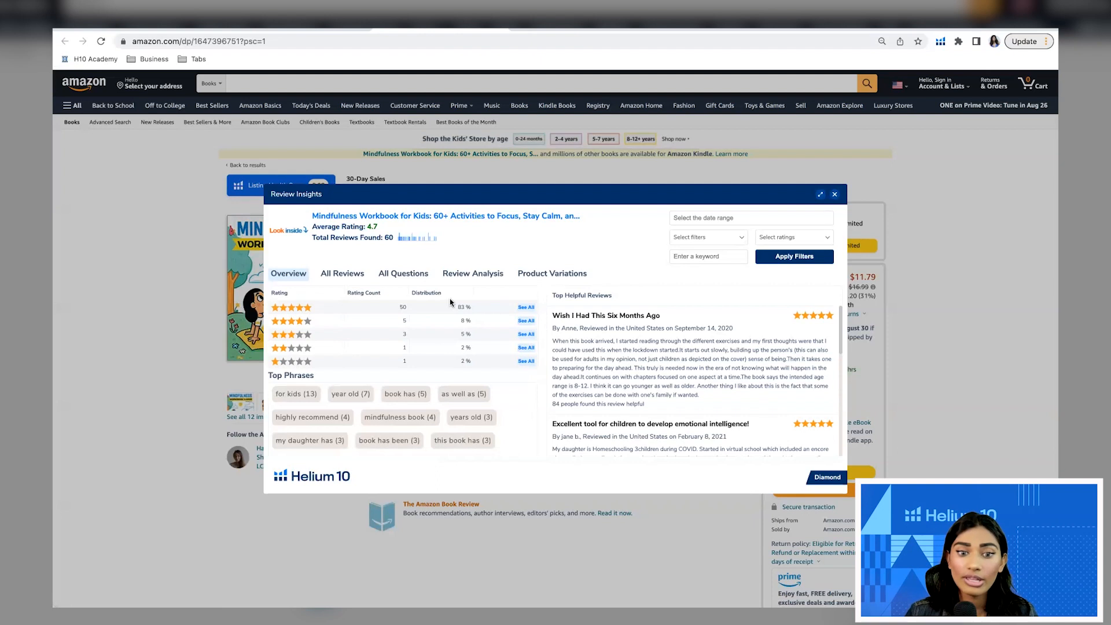
click(787, 237)
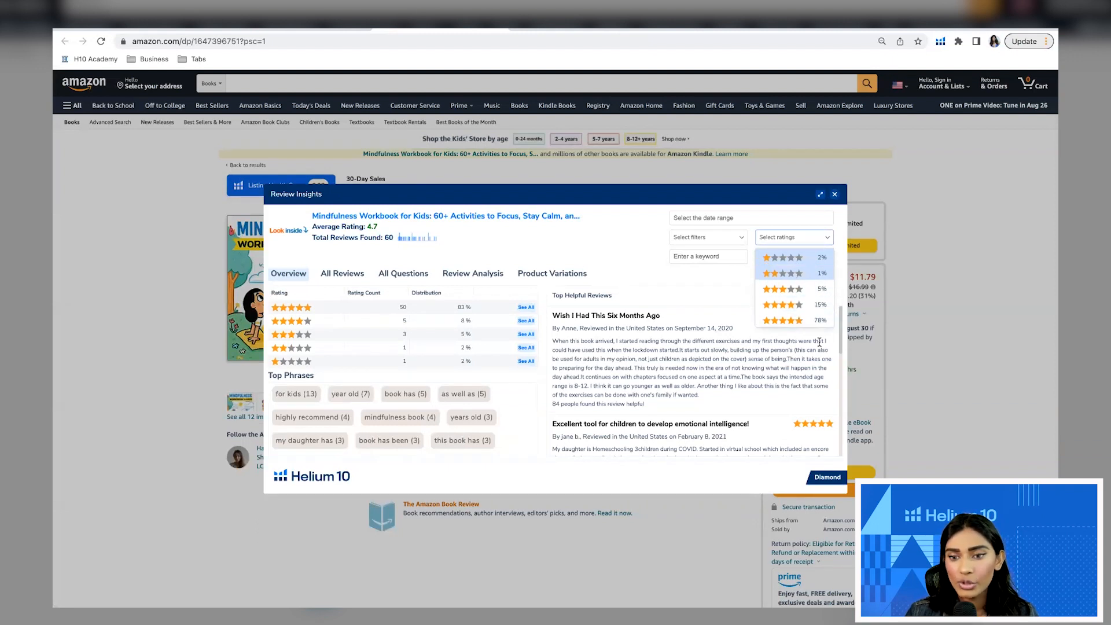
click(712, 267)
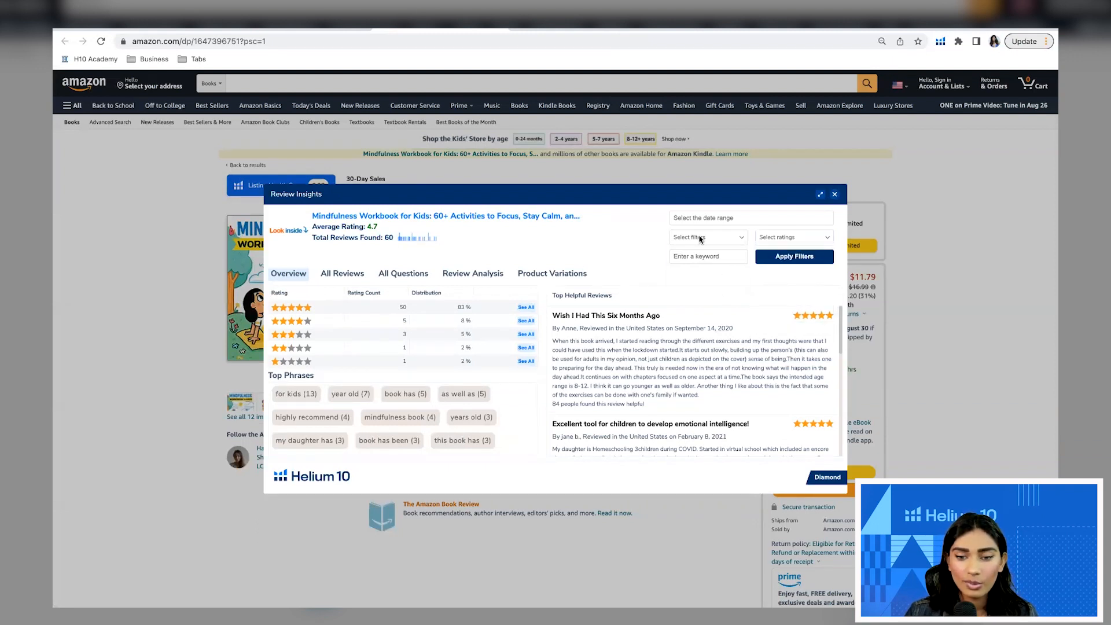
click(705, 237)
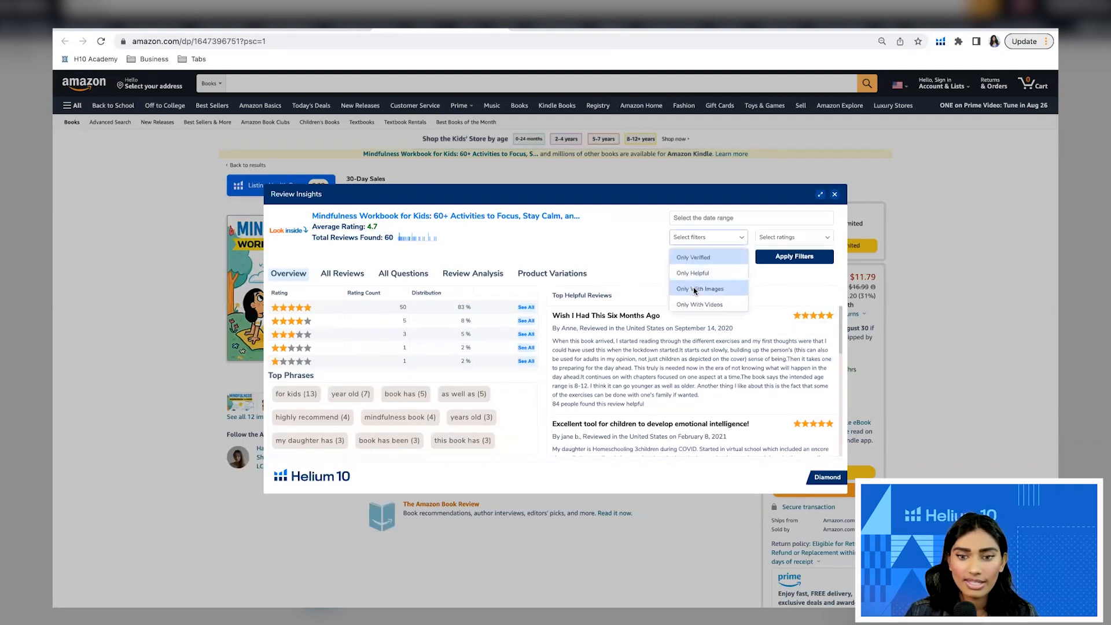
click(783, 269)
Read through the top helpful reviews of the workbook and close Review Insights
scroll(599, 383, down, 10)
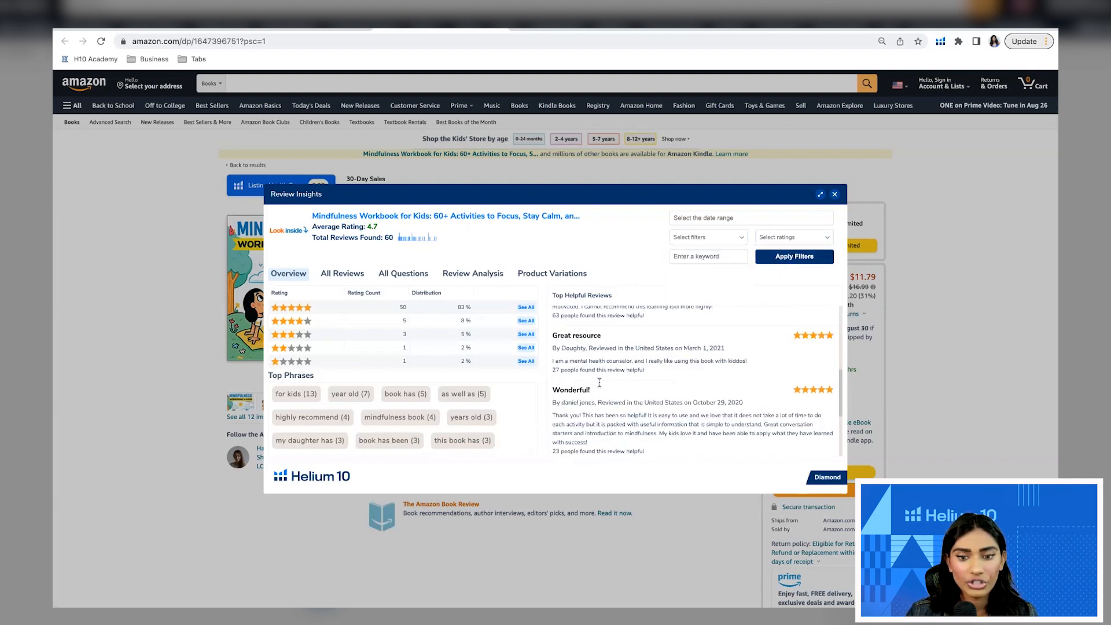
scroll(597, 339, up, 5)
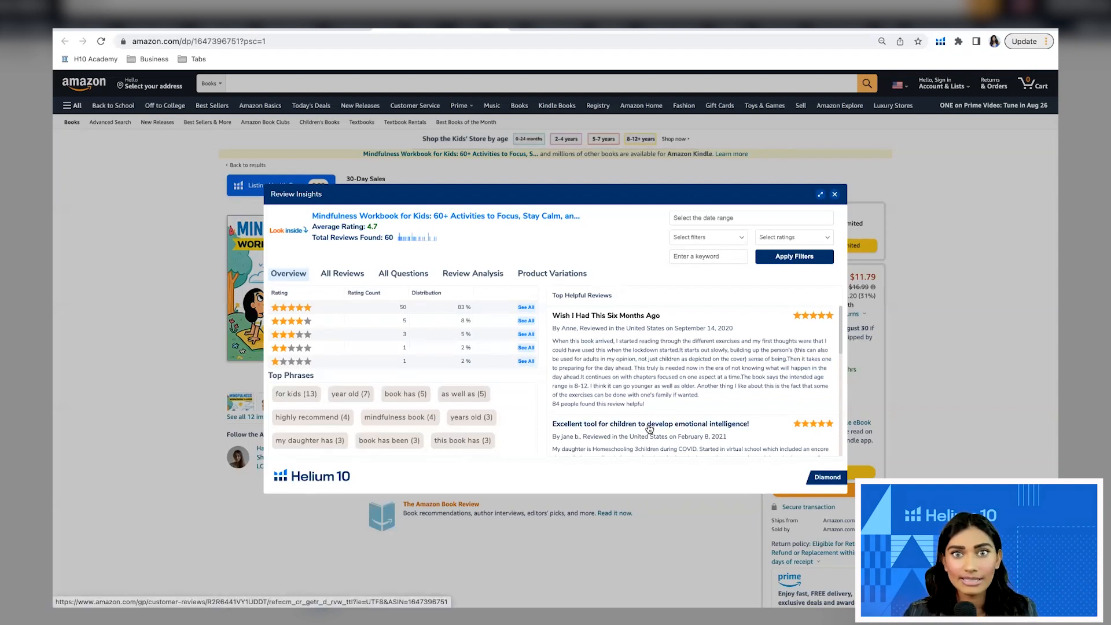
click(835, 194)
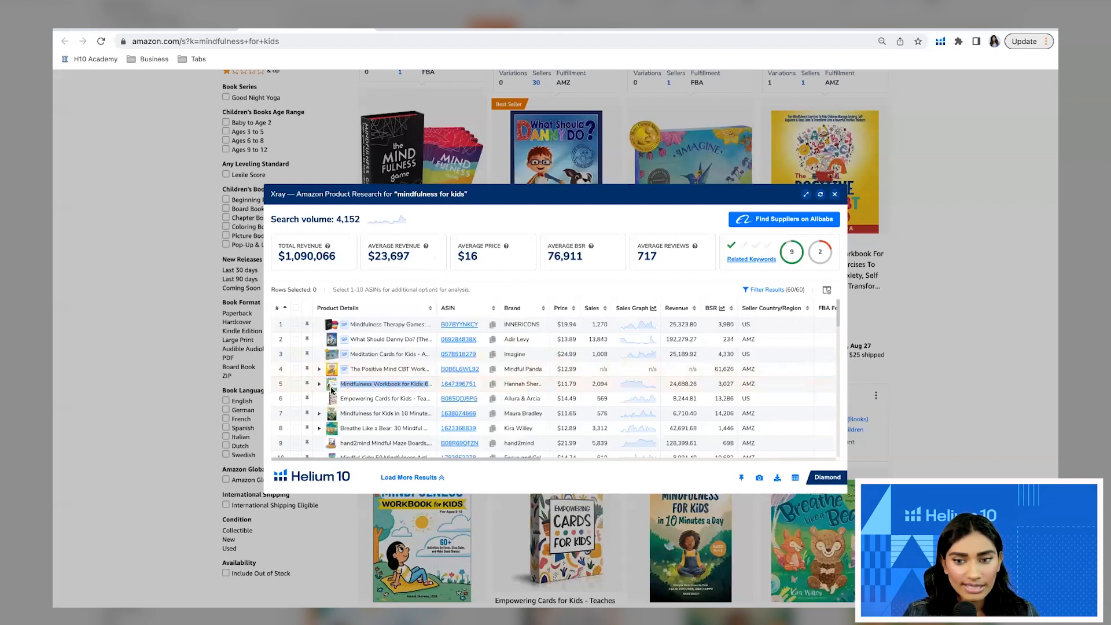
Select What Should Danny Do, Mindfulness Workbook for Kids, Mindfulness for Kids in 10 Minutes a Day and Mindfulness Activities Book for Kids in the Xray results
click(296, 340)
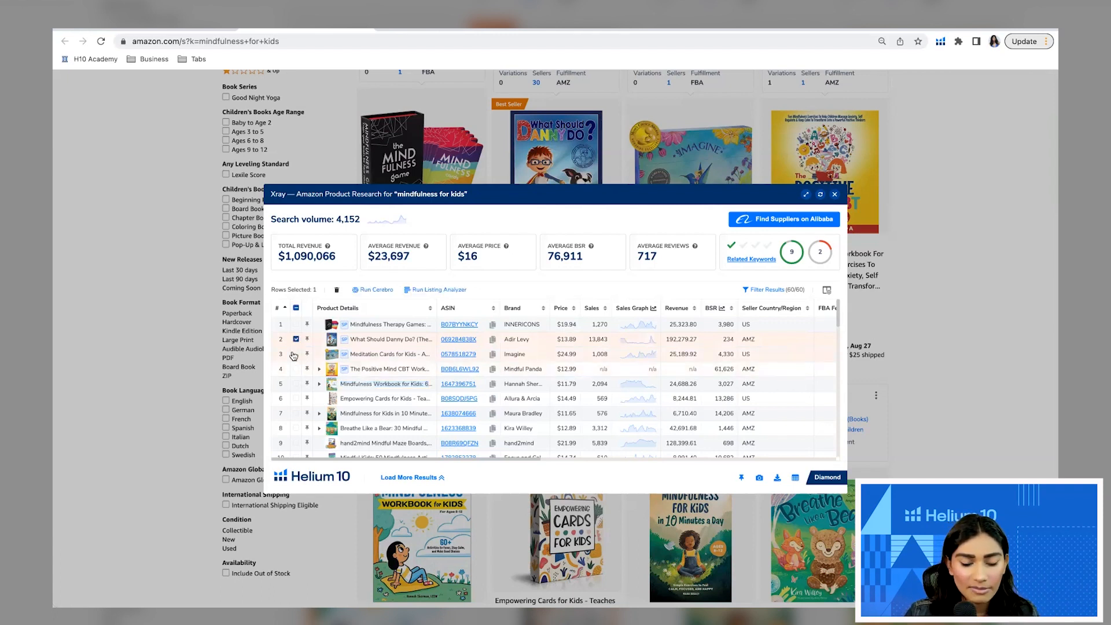
mouse_move(342, 382)
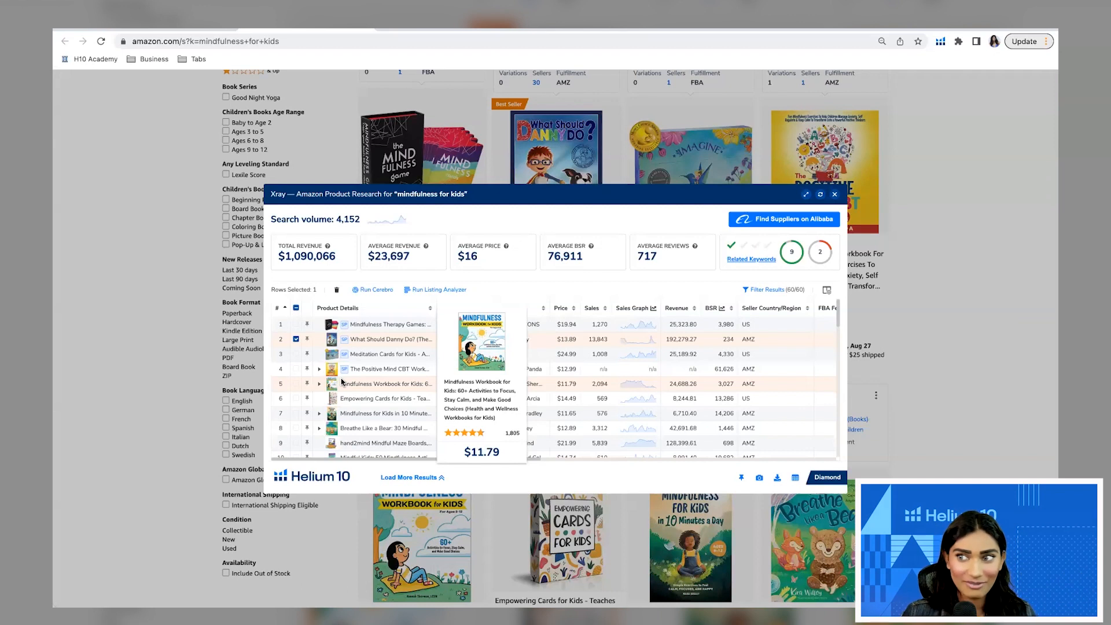
click(296, 384)
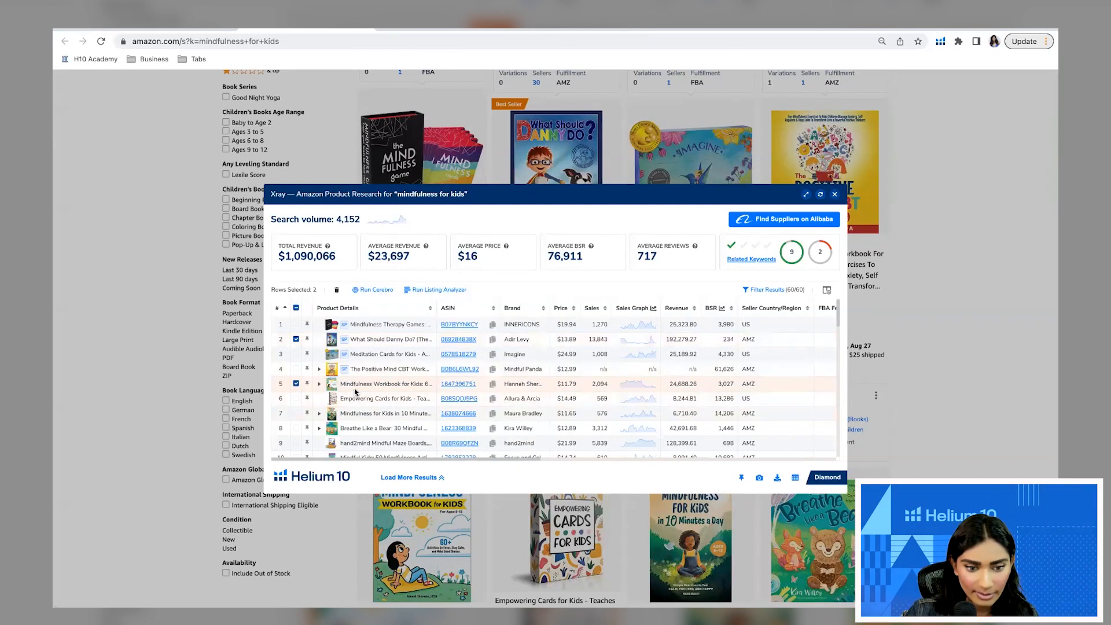
scroll(343, 466, up, 5)
scroll(346, 470, down, 2)
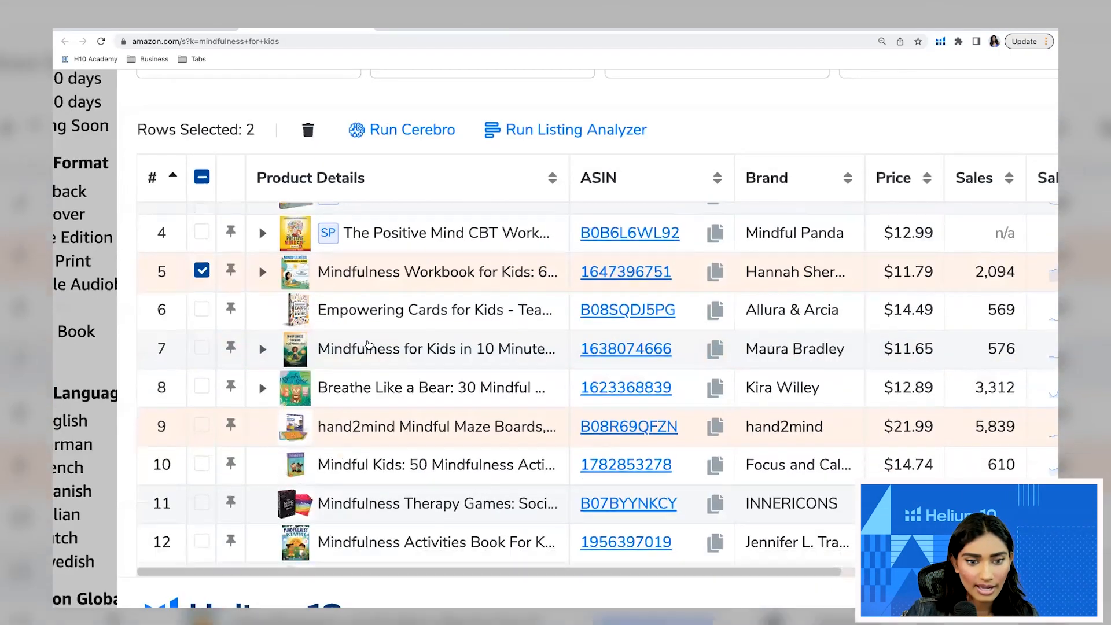
mouse_move(363, 347)
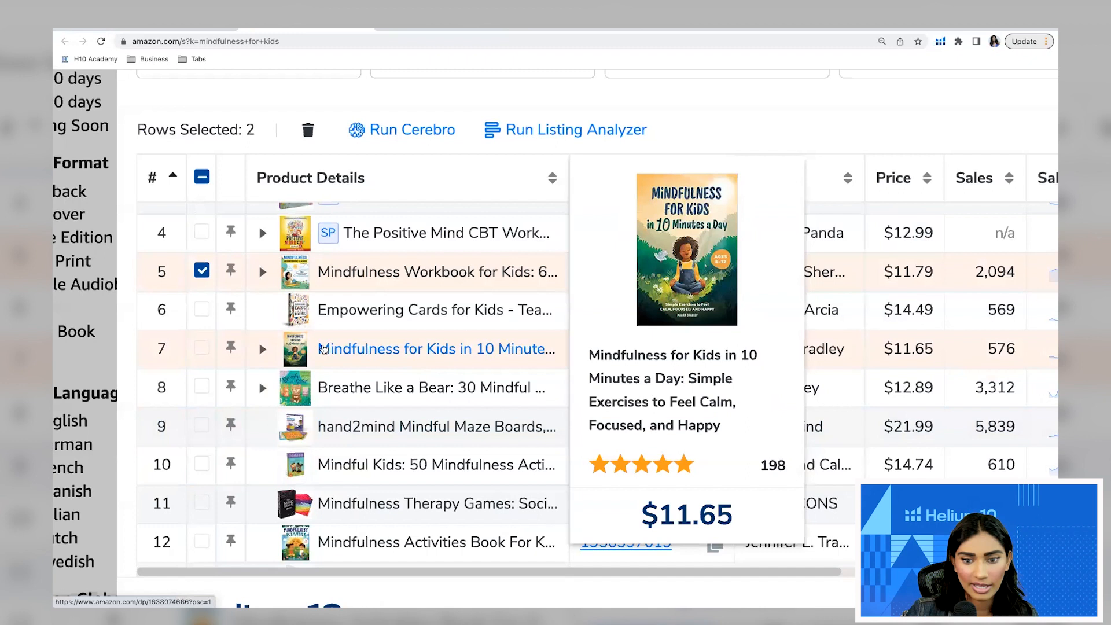
click(201, 348)
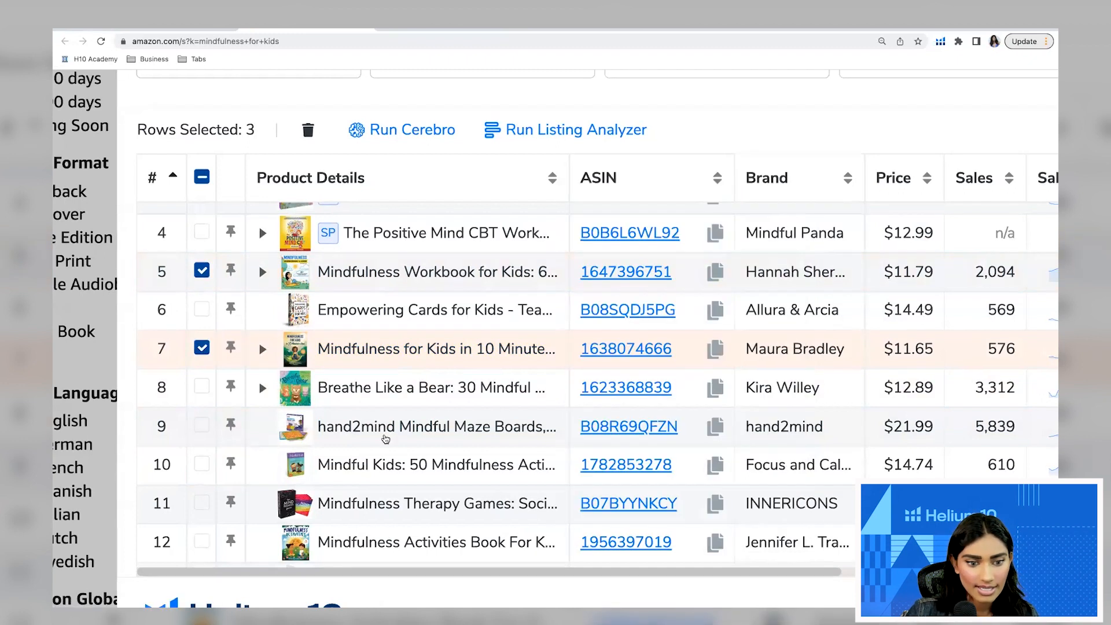
mouse_move(391, 464)
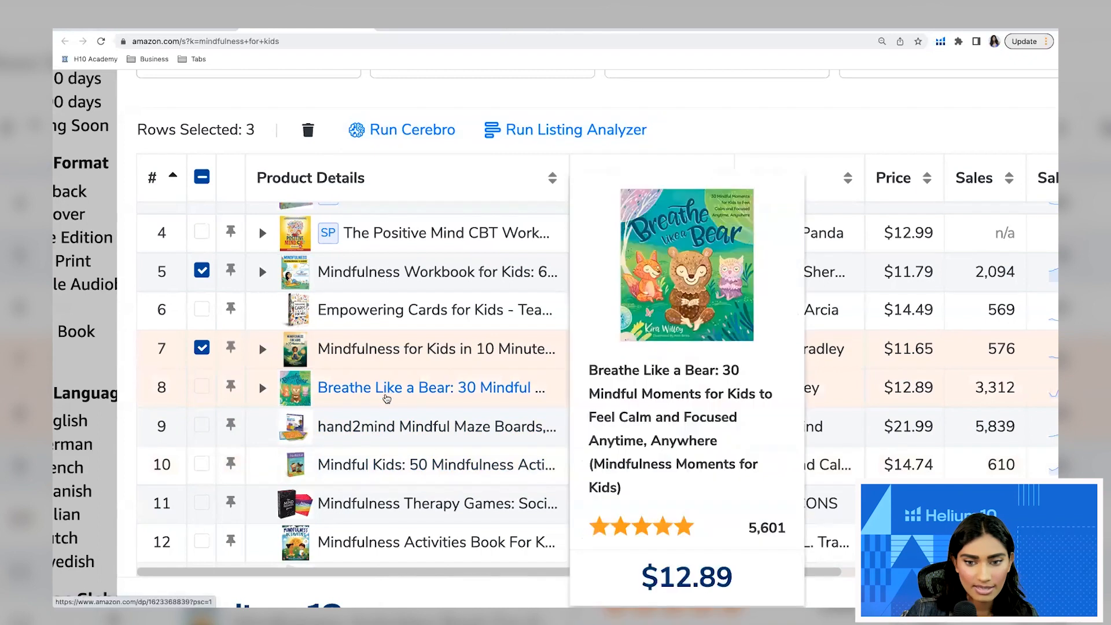
scroll(386, 405, down, 2)
click(200, 449)
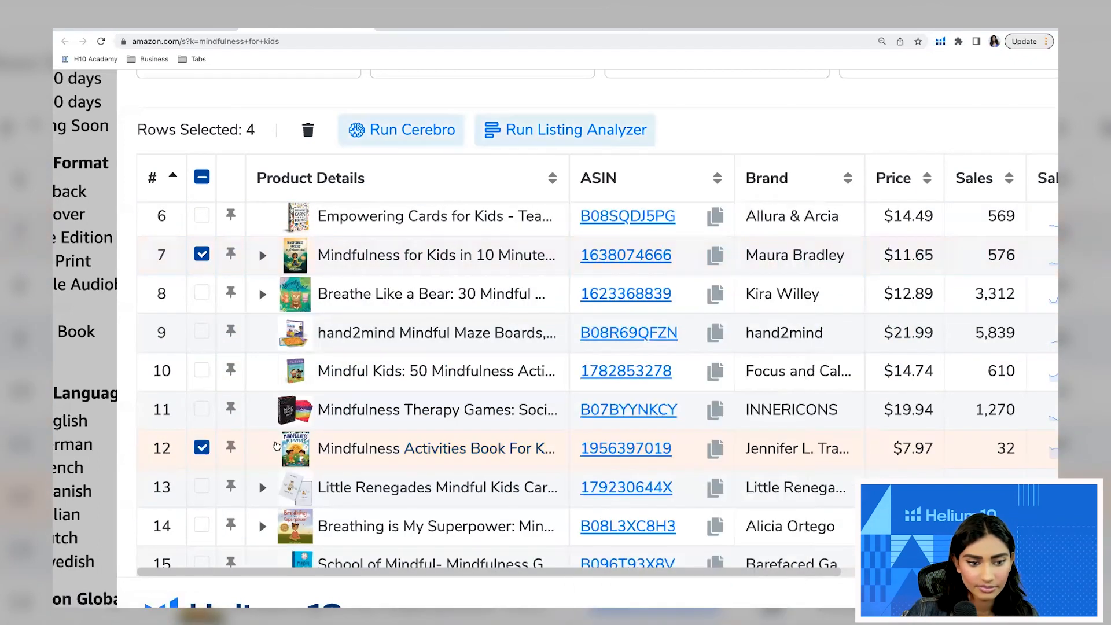
Run Cerebro on the four selected books to find their keywords
mouse_move(448, 447)
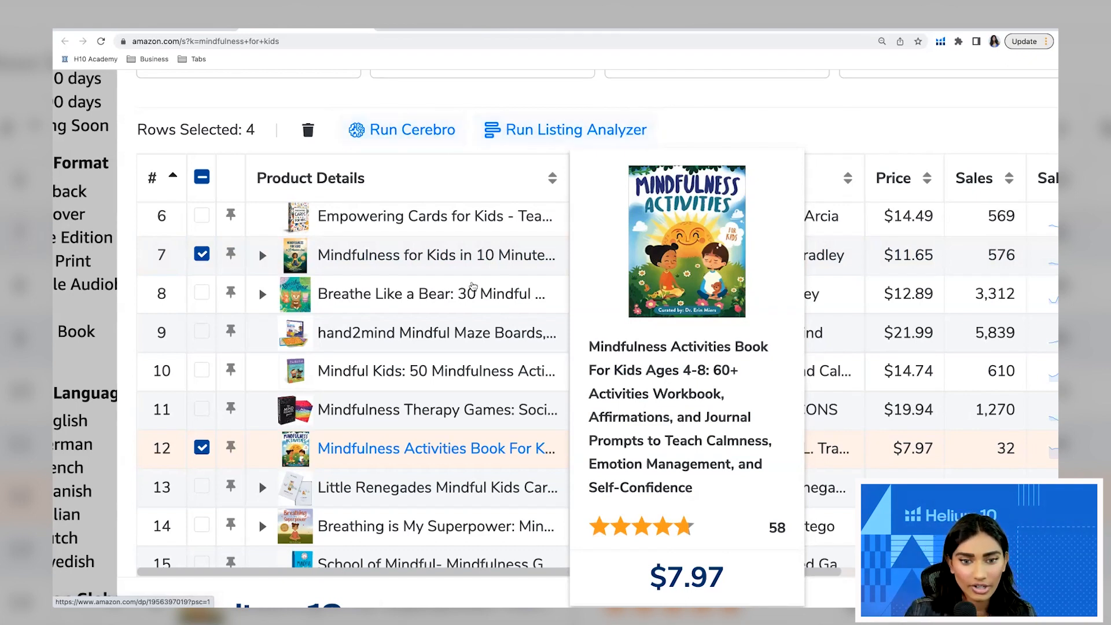
key(ctrl+minus)
mouse_move(452, 284)
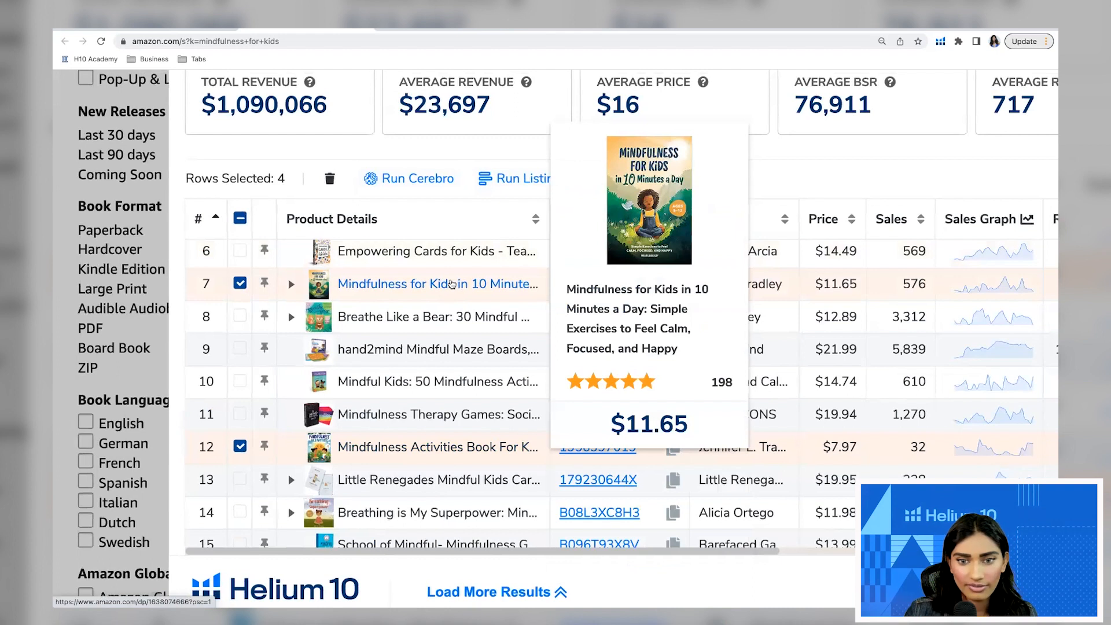
scroll(440, 376, up, 3)
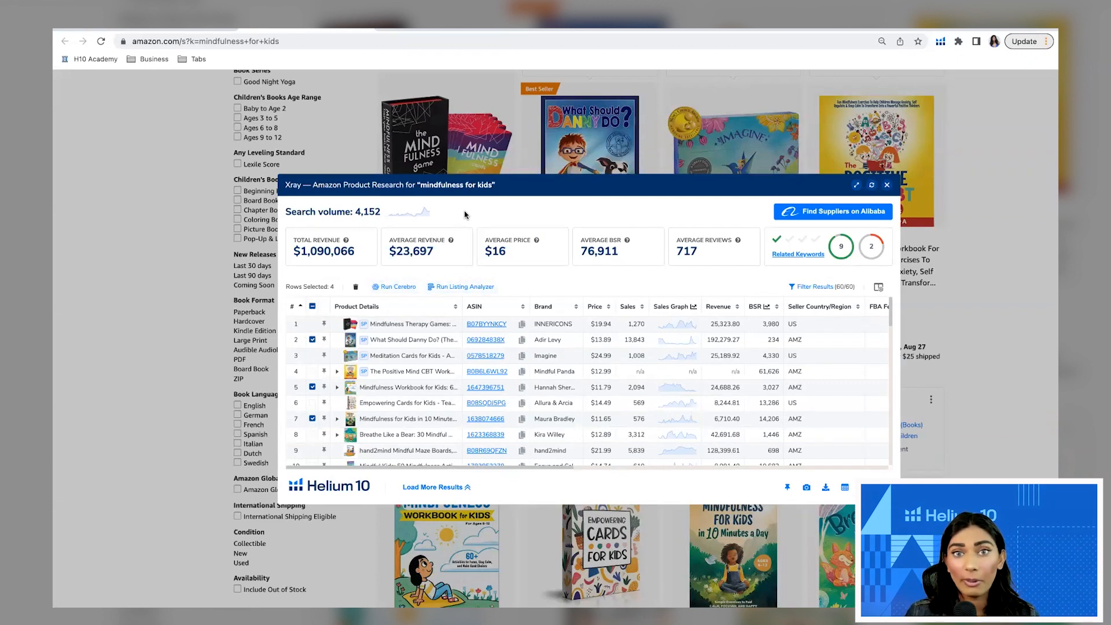
click(398, 287)
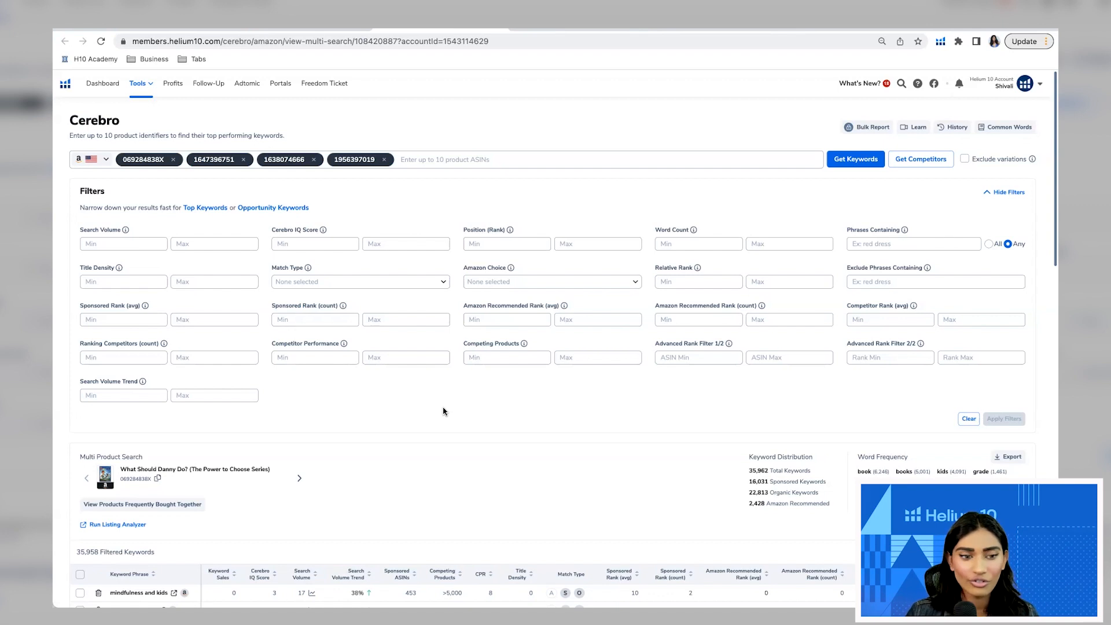
Look over the Cerebro filters and read through the keyword phrases found for the four books
scroll(444, 411, down, 1)
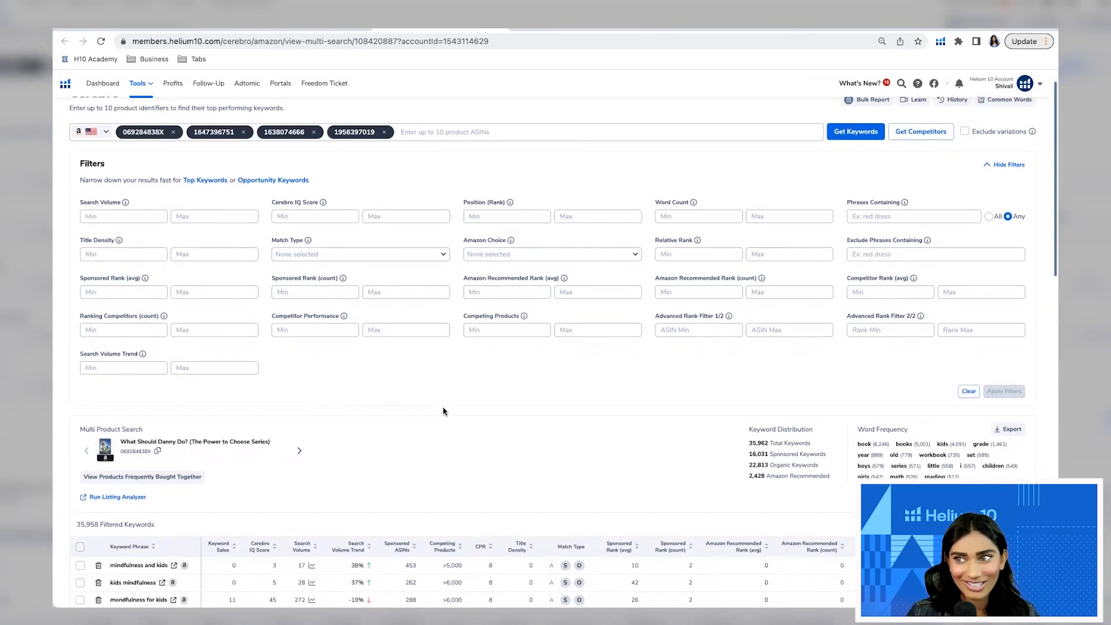
scroll(443, 412, up, 1)
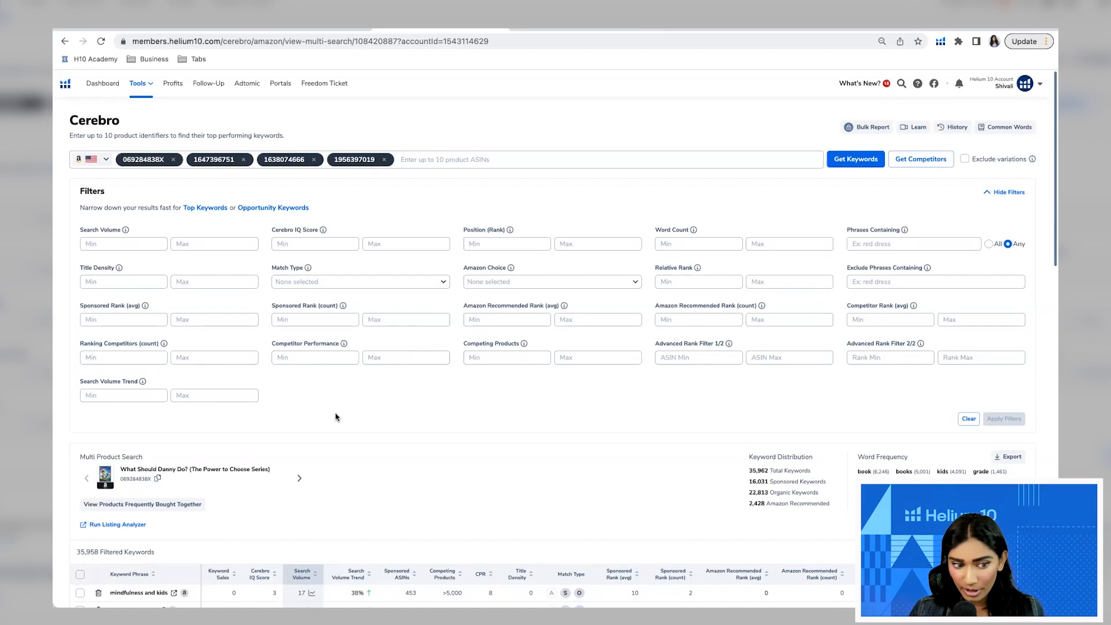
scroll(200, 340, down, 5)
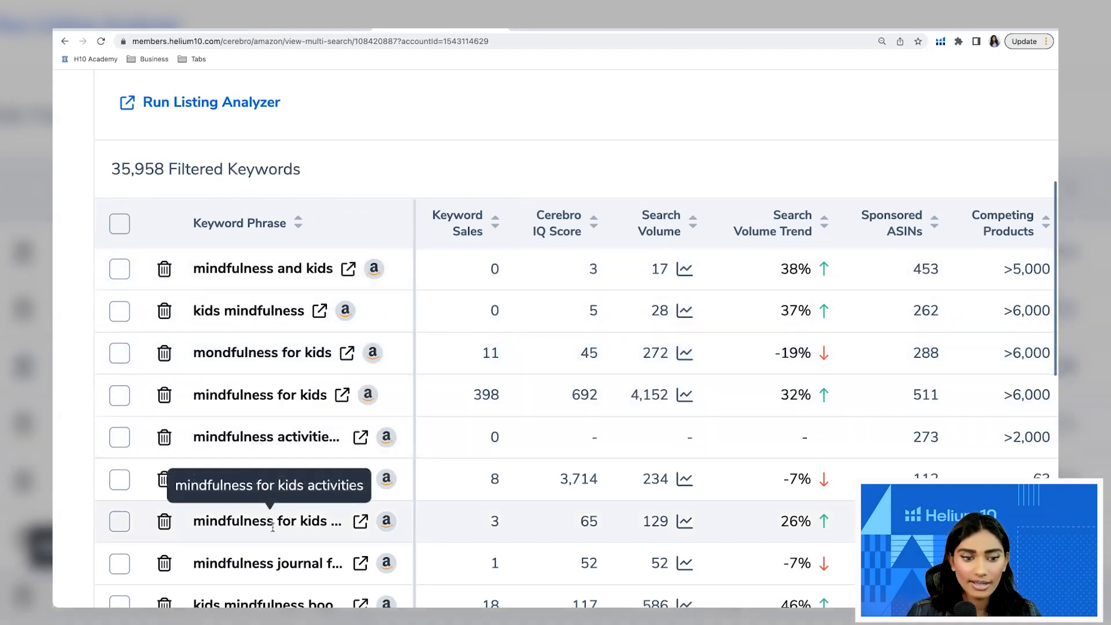
scroll(272, 521, down, 9)
scroll(272, 529, down, 3)
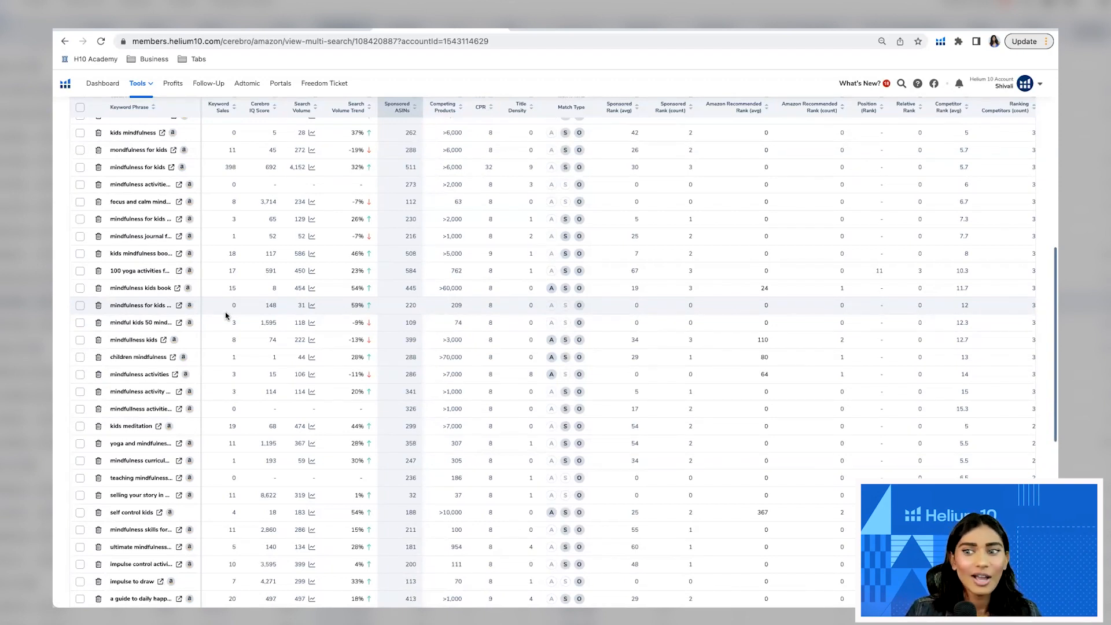
scroll(226, 315, up, 10)
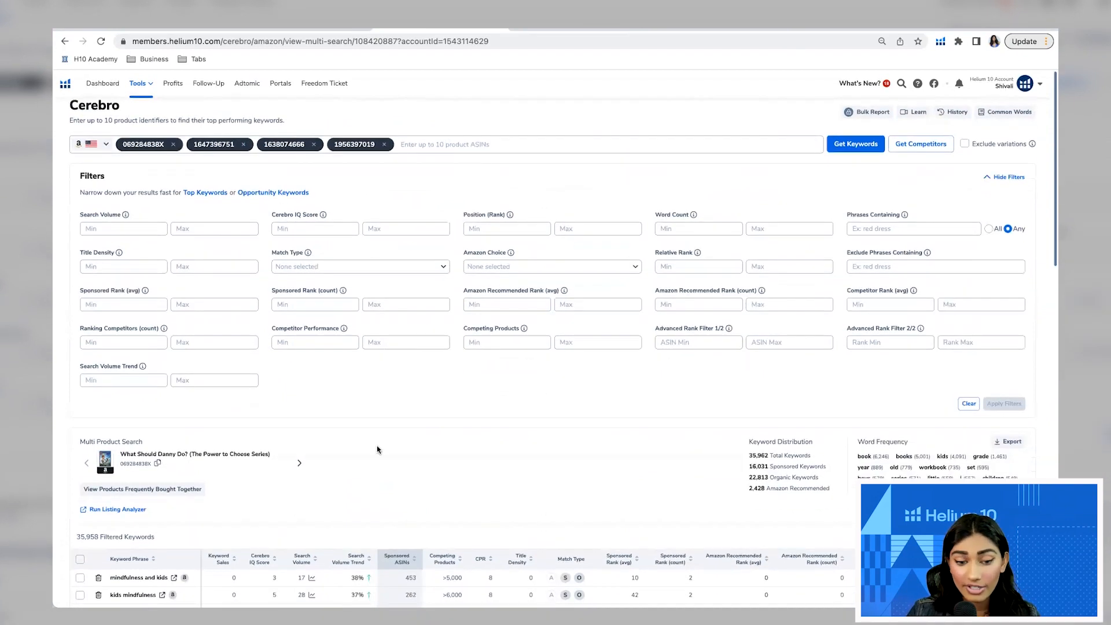
Sort the Cerebro keywords by search volume from highest to lowest and look over the most searched phrases
scroll(377, 450, down, 4)
mouse_move(302, 368)
scroll(303, 367, up, 5)
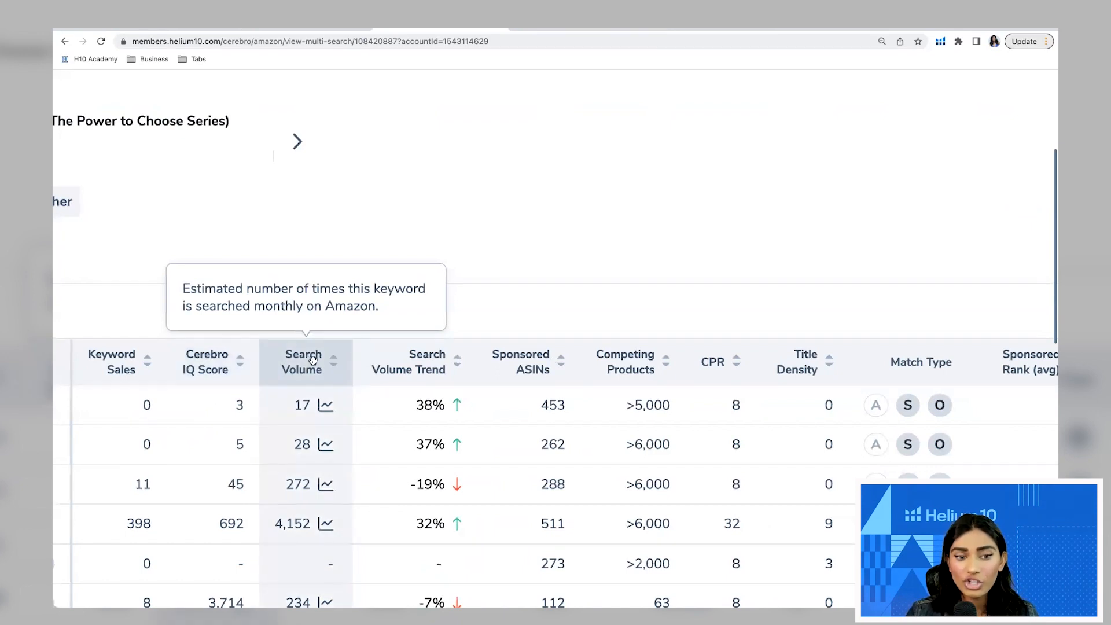
scroll(312, 360, down, 5)
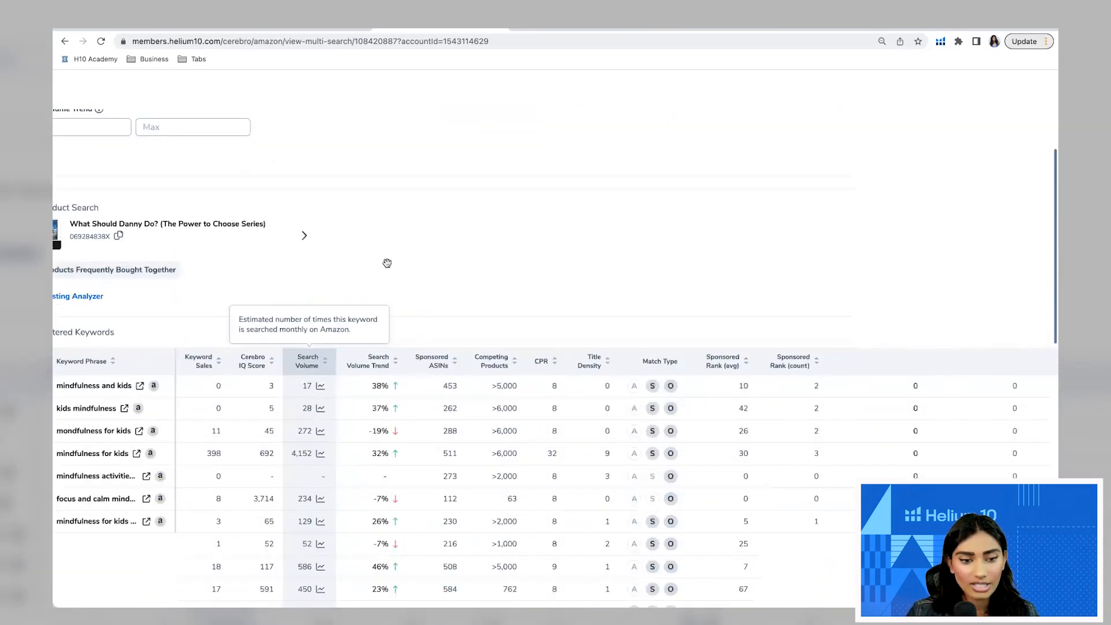
click(304, 365)
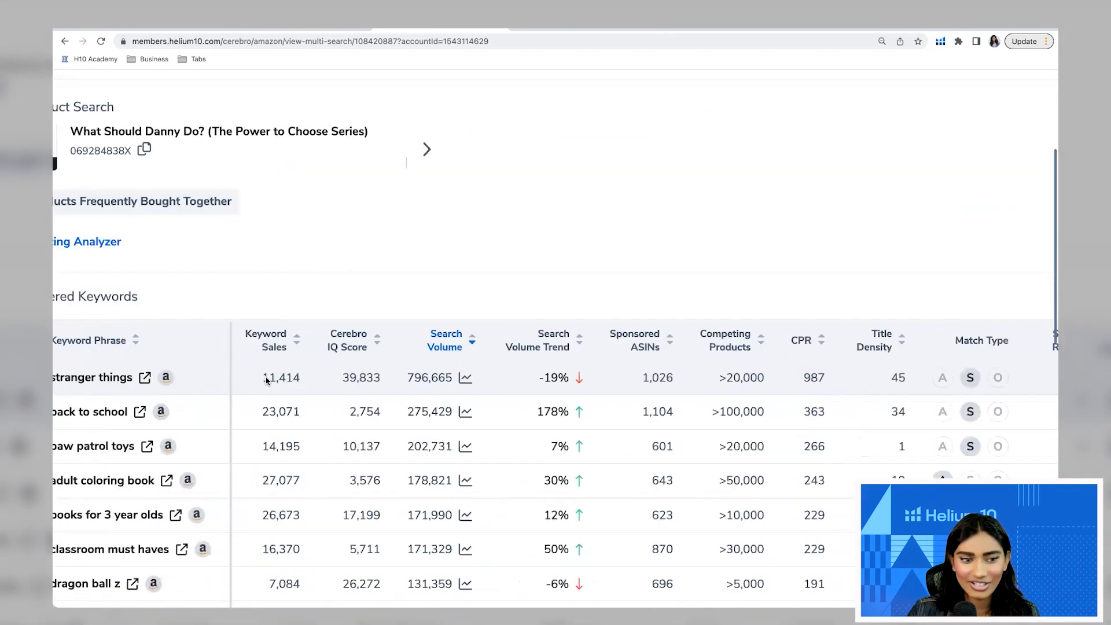
scroll(204, 366, right, 1)
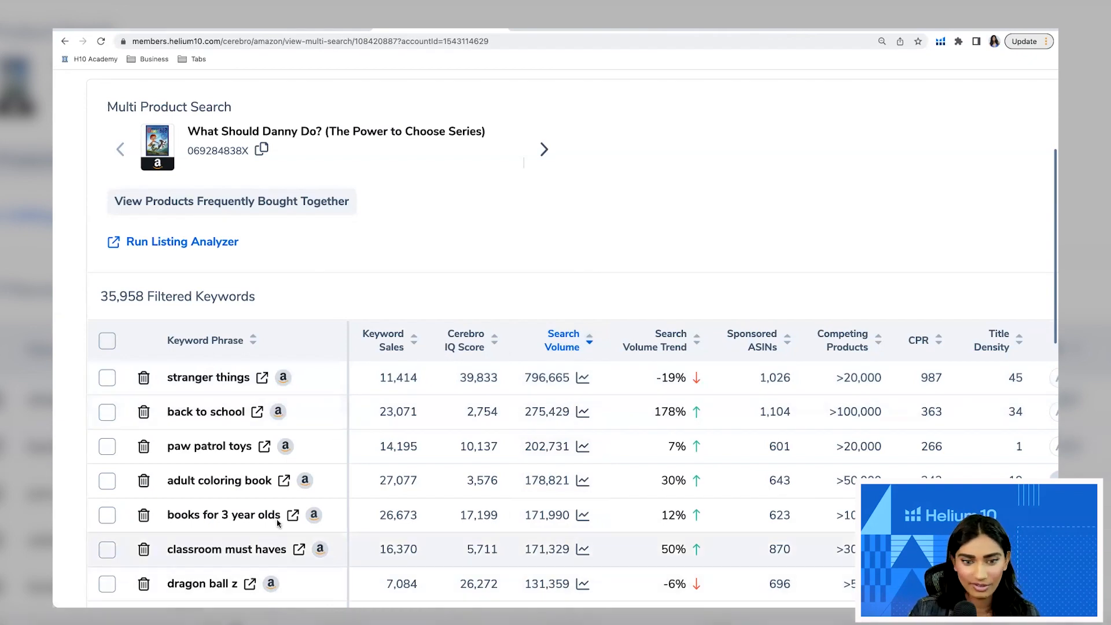
scroll(397, 368, right, 5)
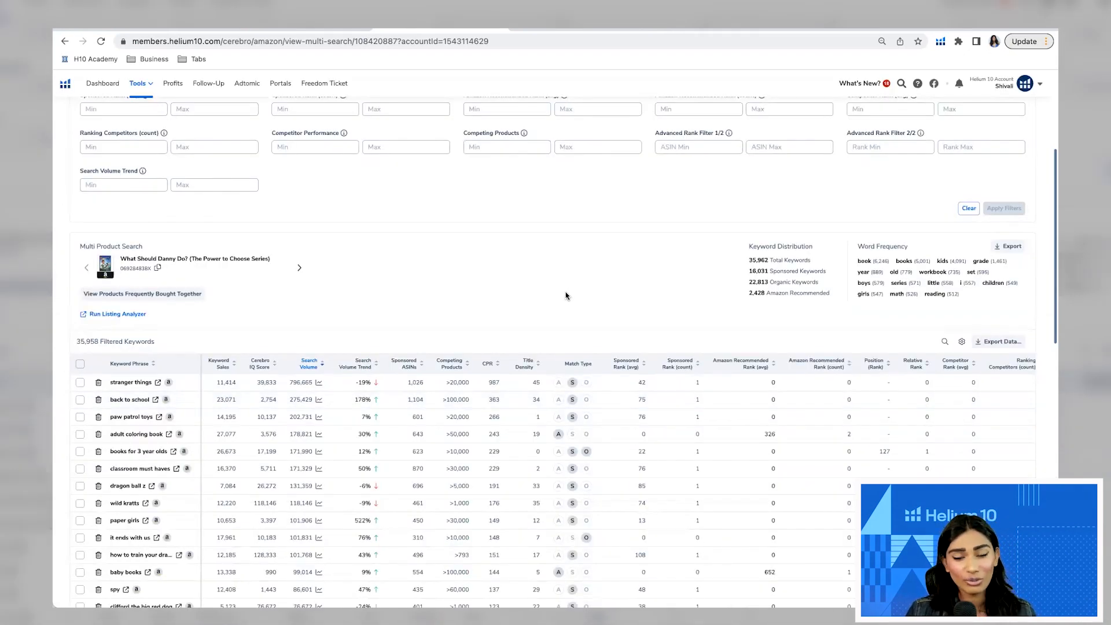
Check what the two quick filters do and narrow the keyword results to Top Keywords
scroll(566, 295, up, 4)
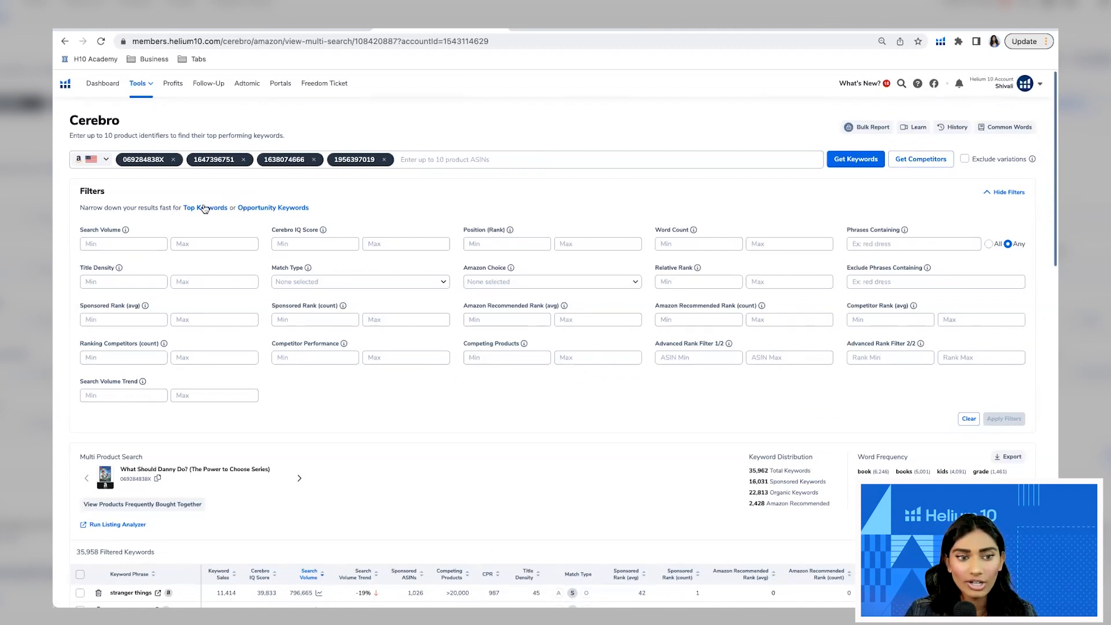
mouse_move(205, 209)
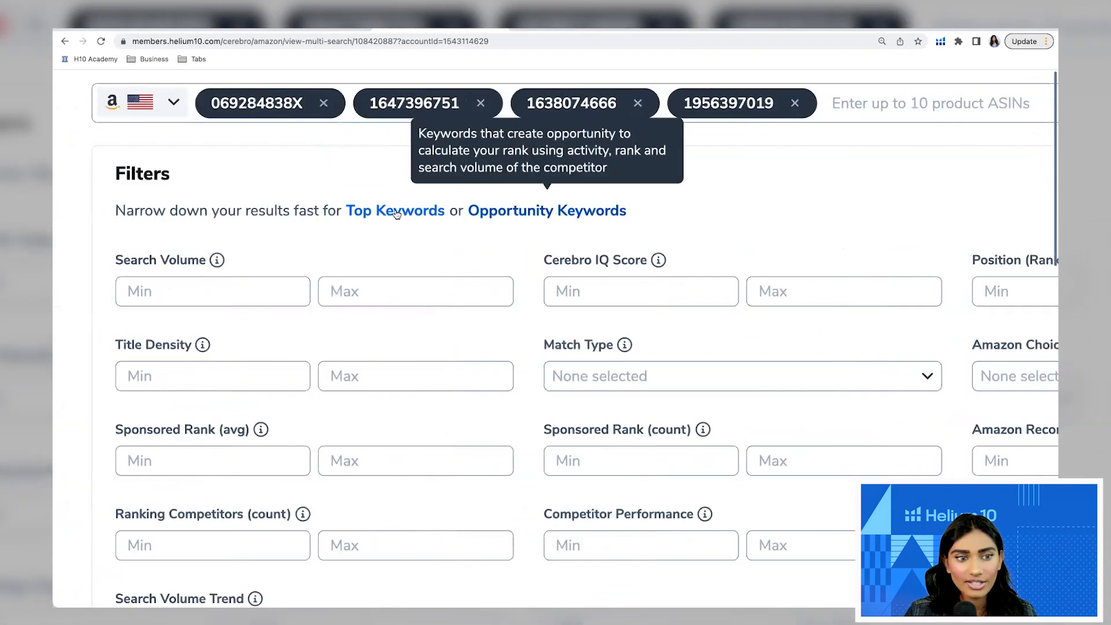
mouse_move(405, 225)
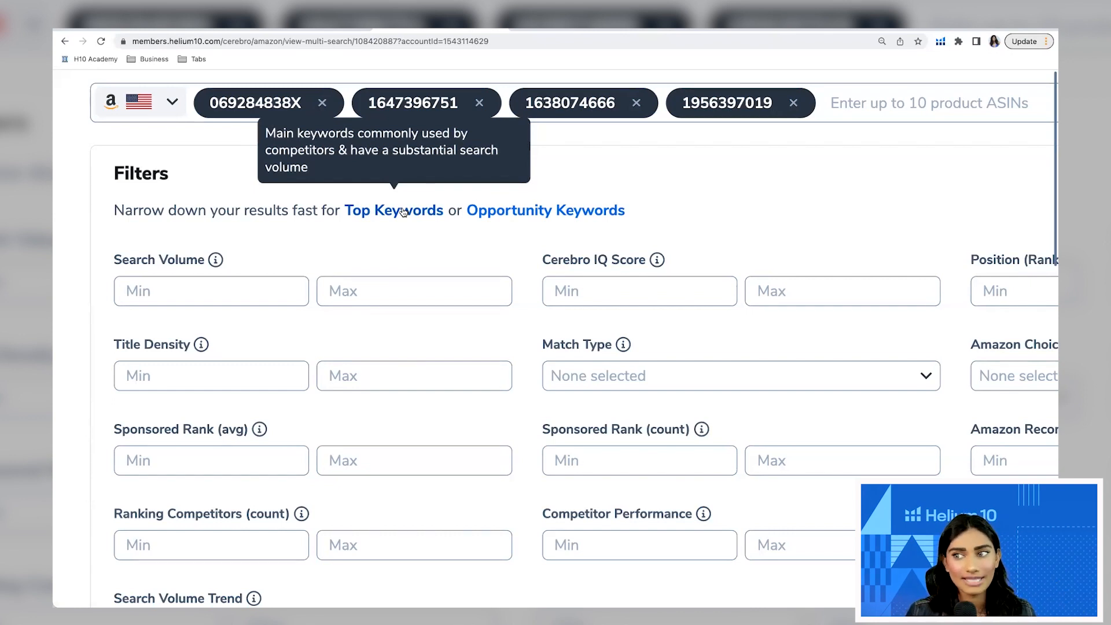
click(403, 212)
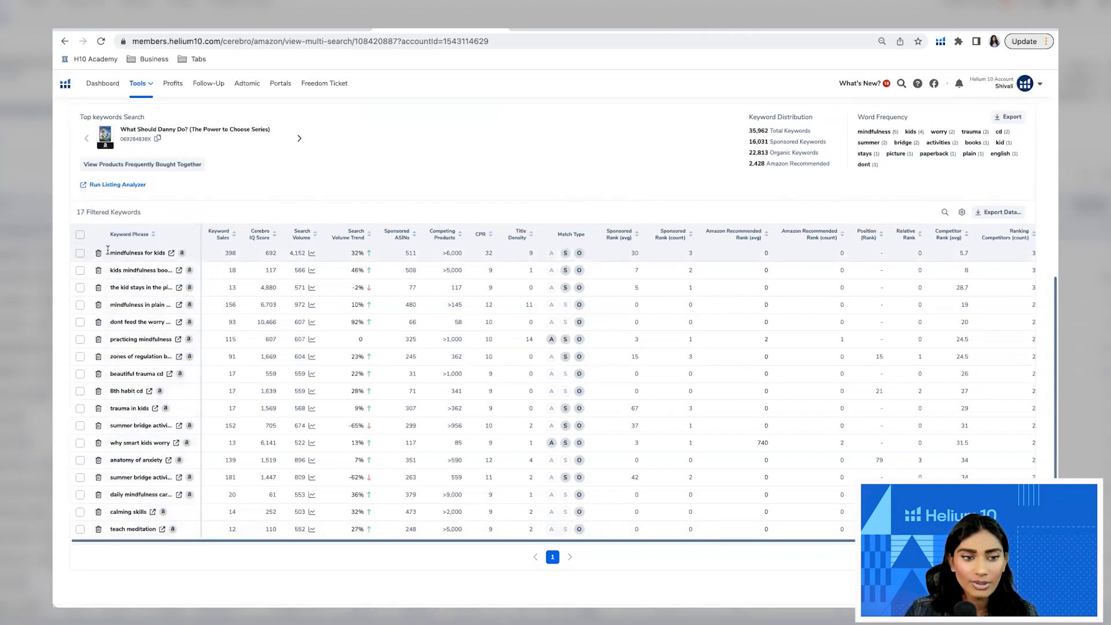
Delete the irrelevant keywords "the kid stays in the picture paperback" and "dont feed the worry bug" from the filtered list
scroll(117, 259, up, 5)
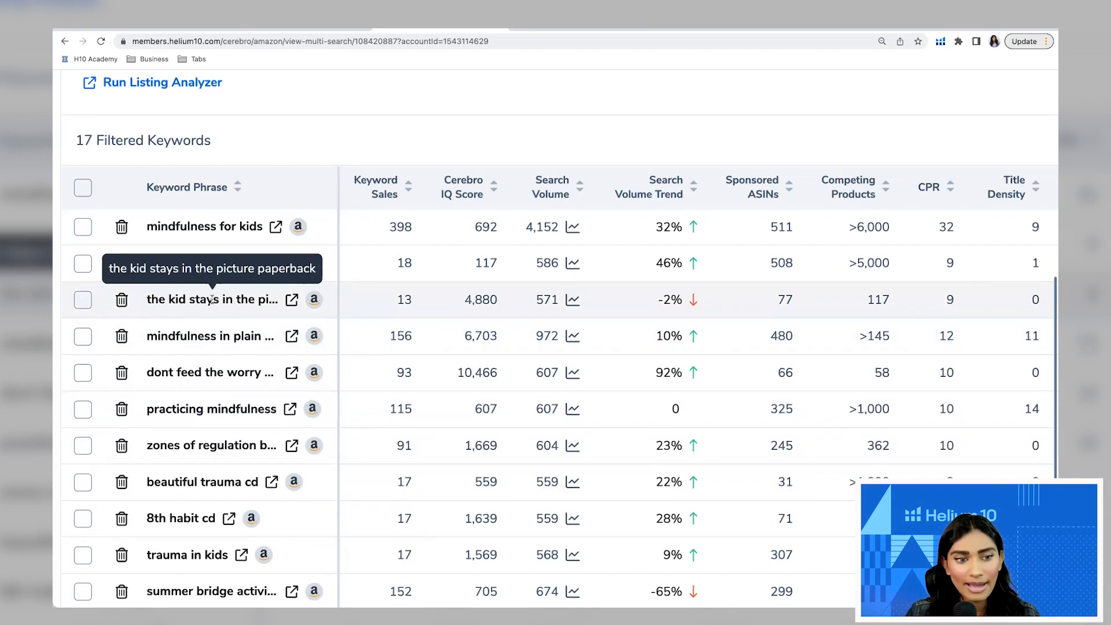
click(122, 302)
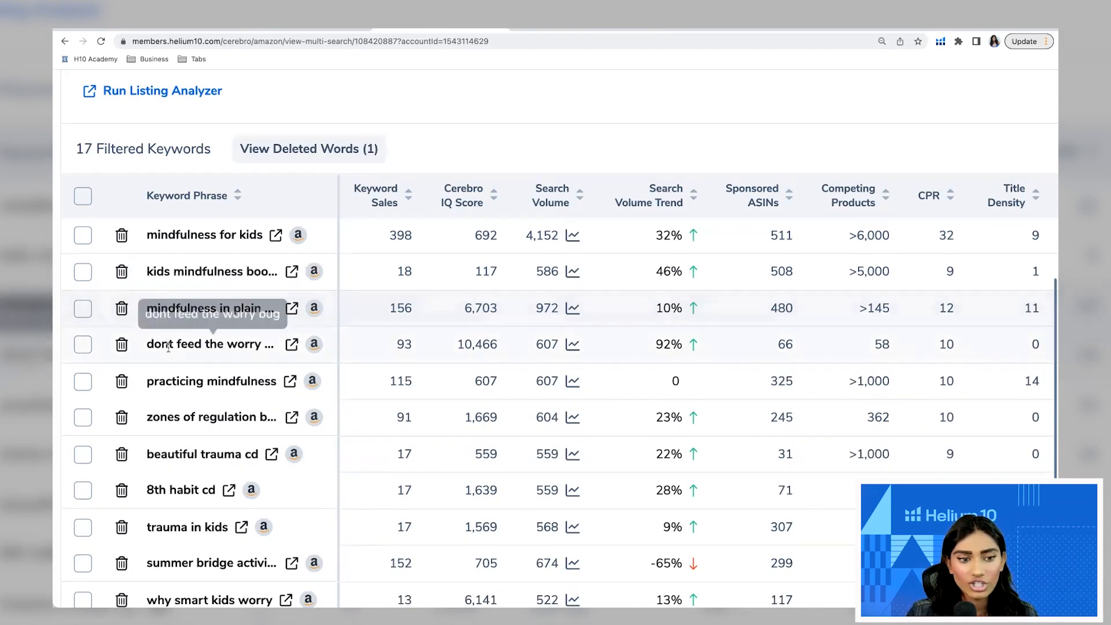
click(121, 344)
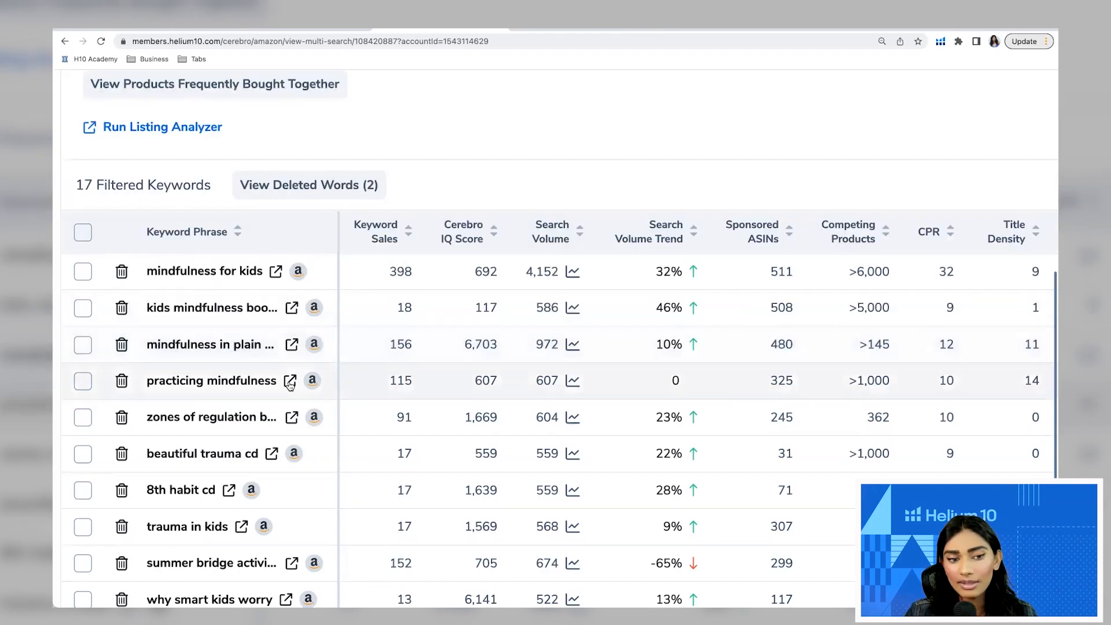
Check the Amazon results for "zones of regulation book", return to Cerebro and examine the trend, competition and ranking data of the remaining keywords
click(292, 417)
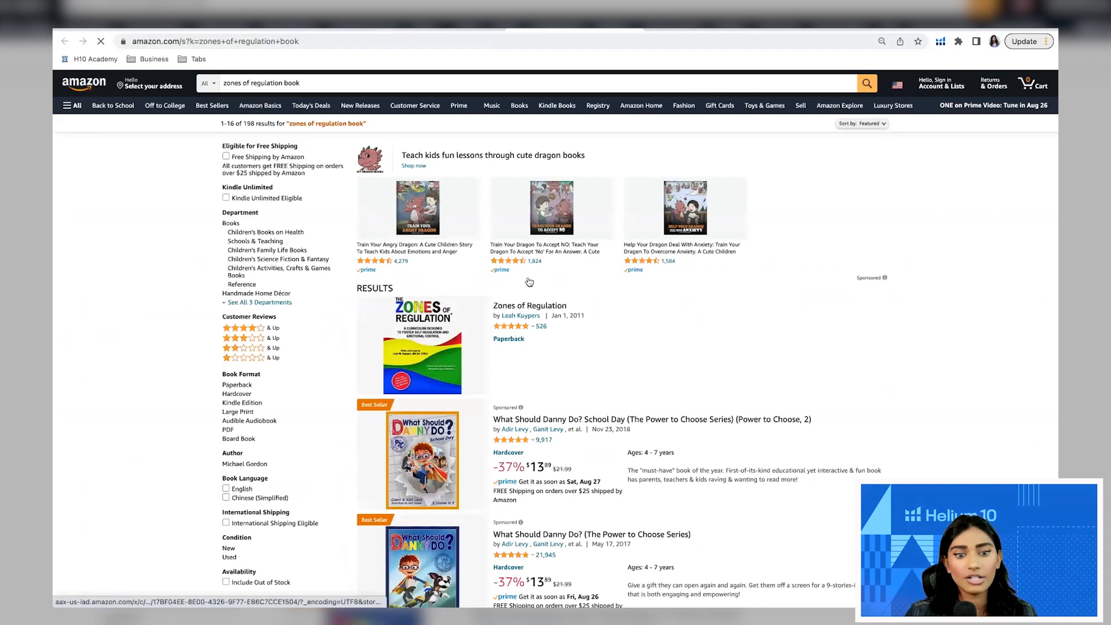
click(408, 28)
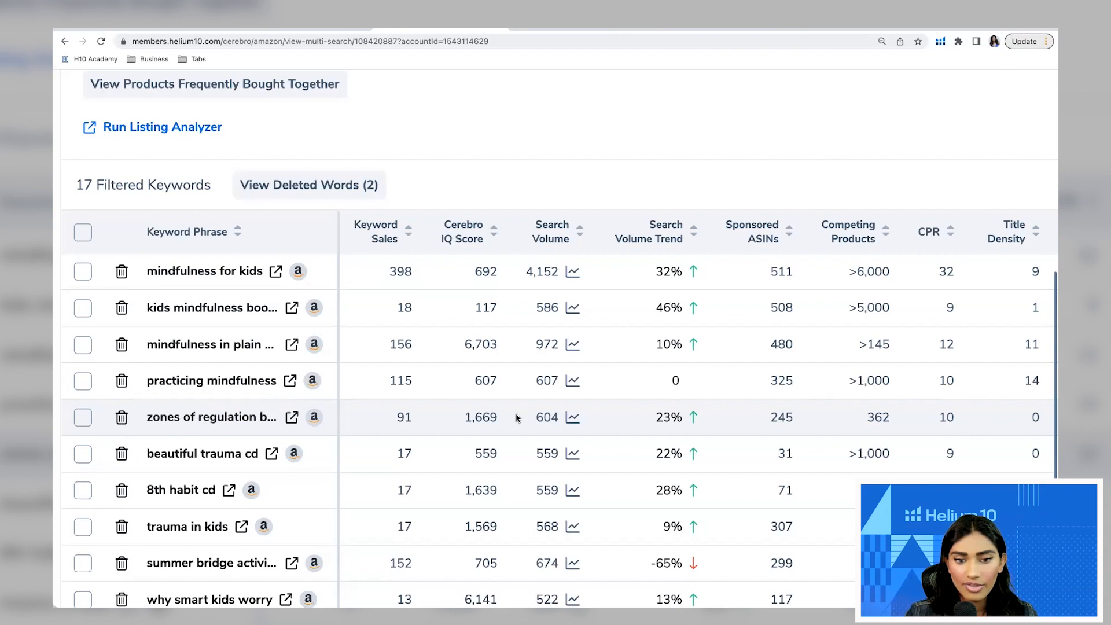
scroll(500, 415, right, 2)
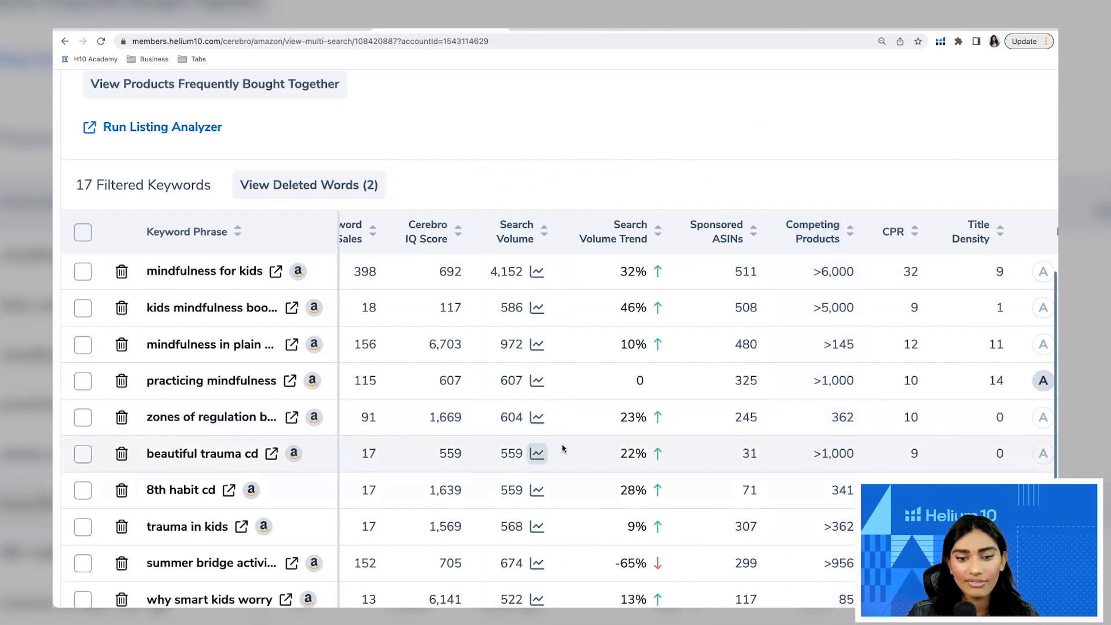
scroll(658, 422, right, 4)
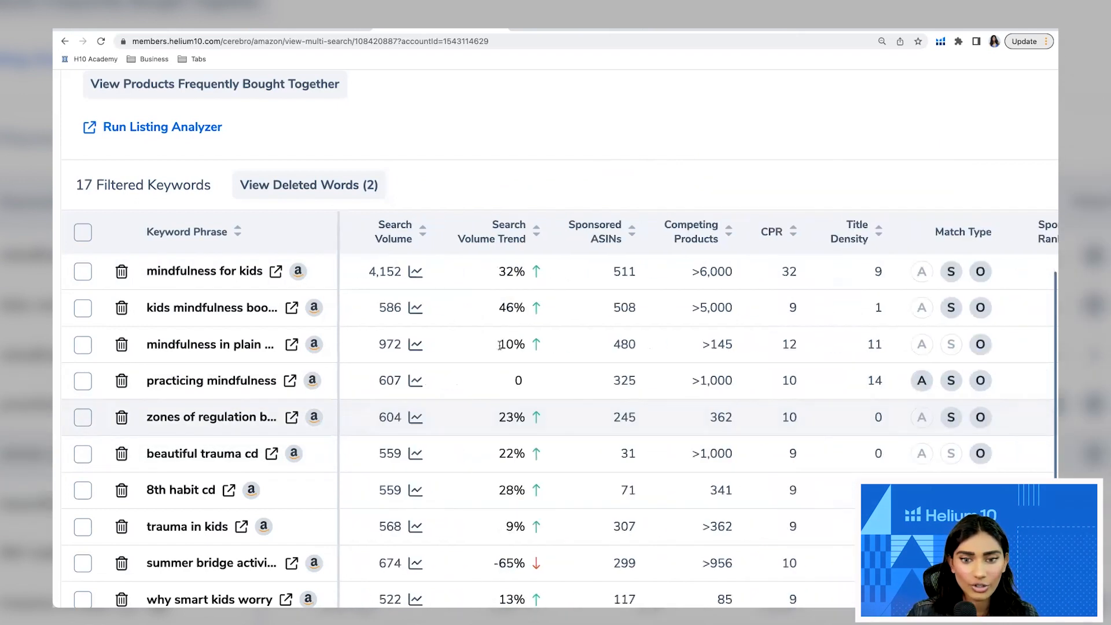
scroll(590, 330, right, 3)
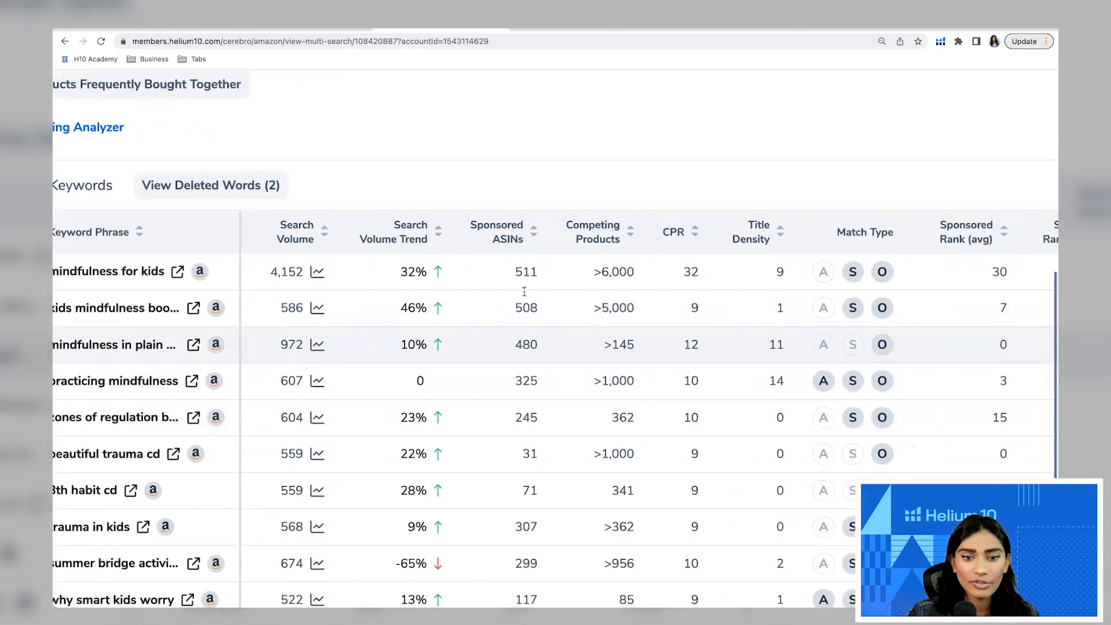
scroll(394, 341, down, 5)
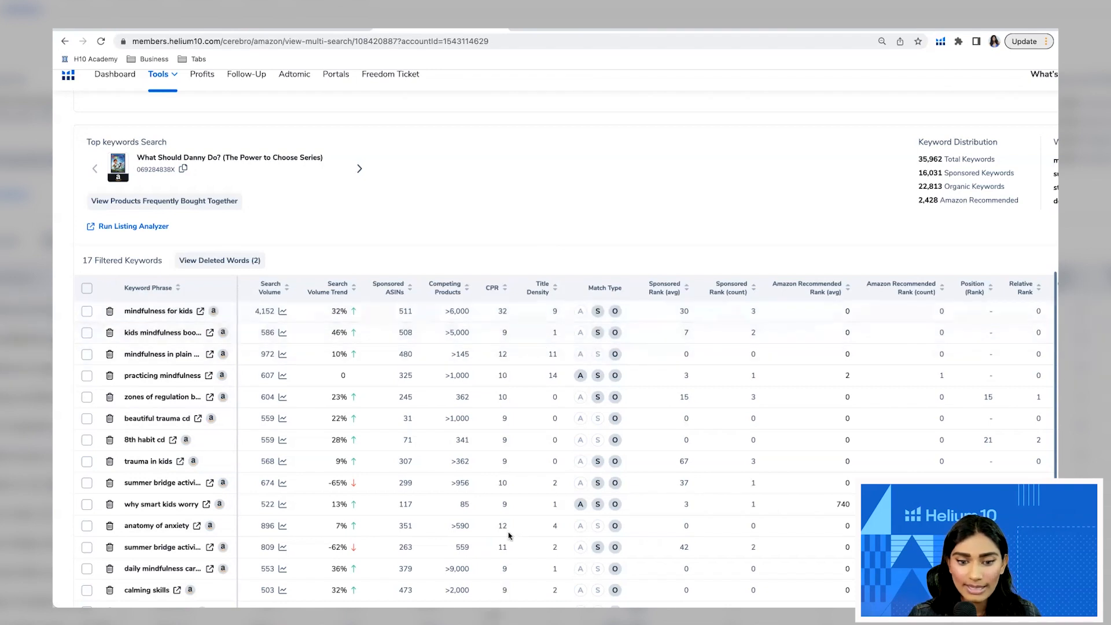
Examine the search volume trend, competing products, title density, match type and ranking columns of the remaining Top Keywords results
scroll(508, 536, down, 3)
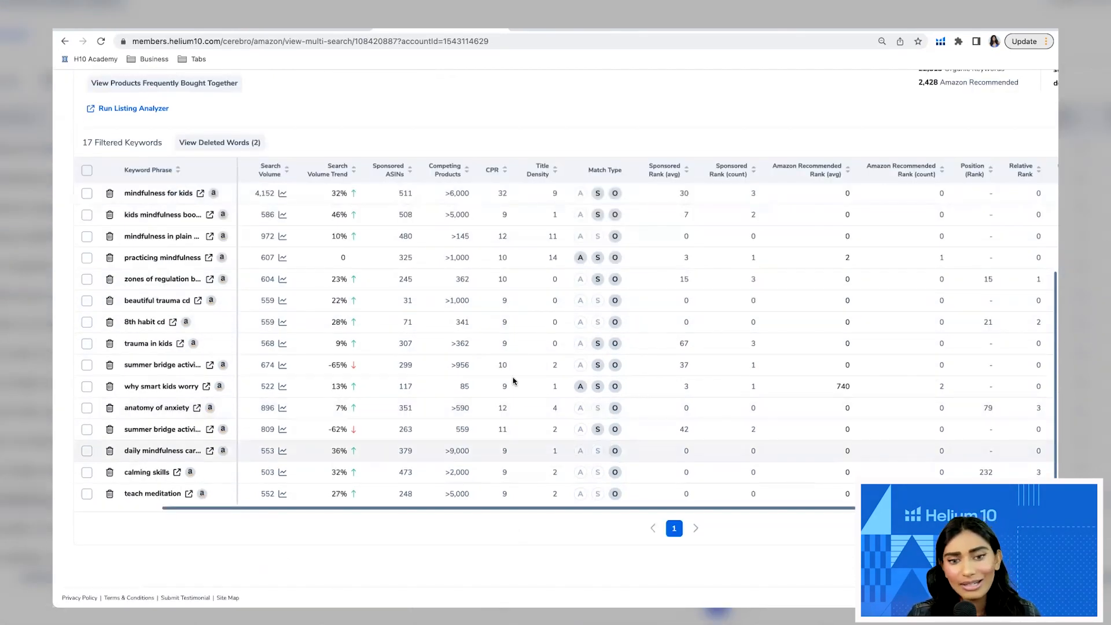
scroll(509, 379, up, 2)
scroll(521, 364, up, 2)
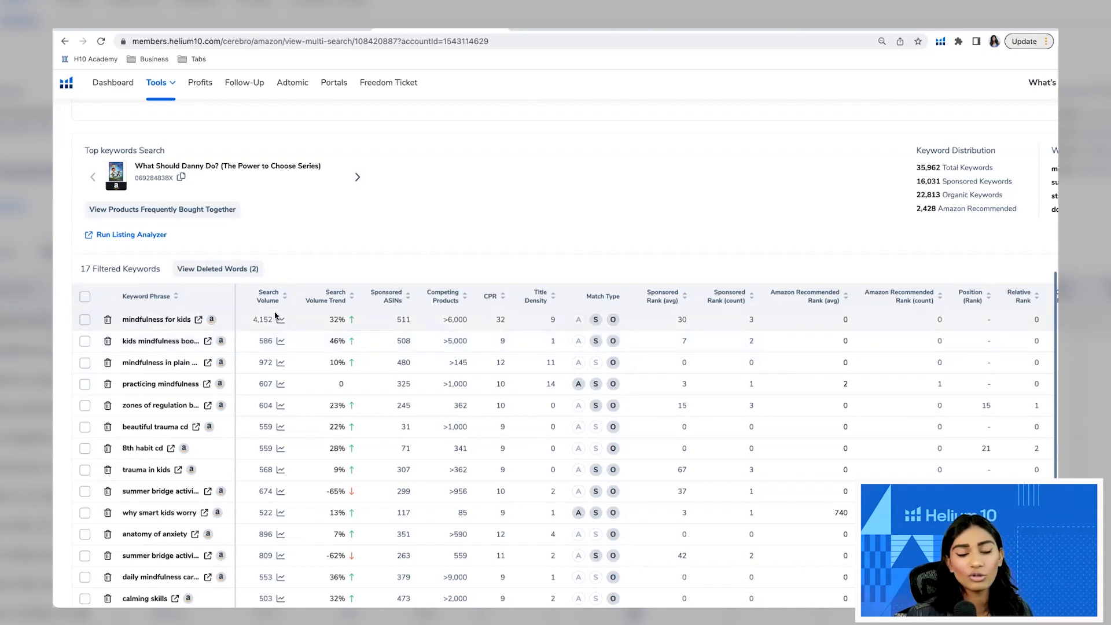
scroll(360, 250, down, 2)
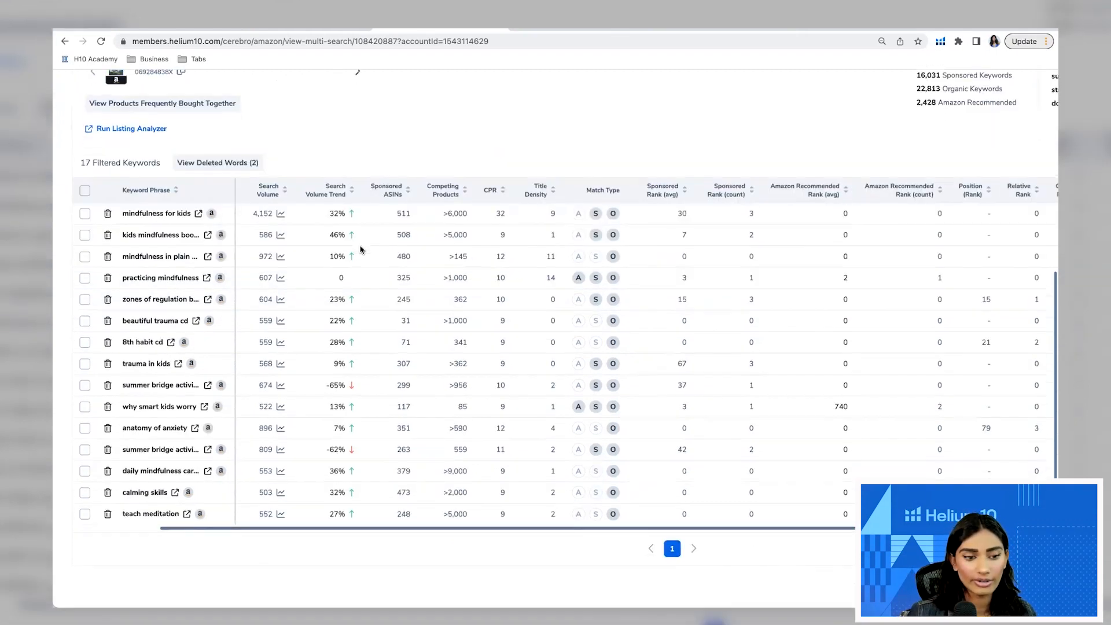
scroll(290, 158, up, 9)
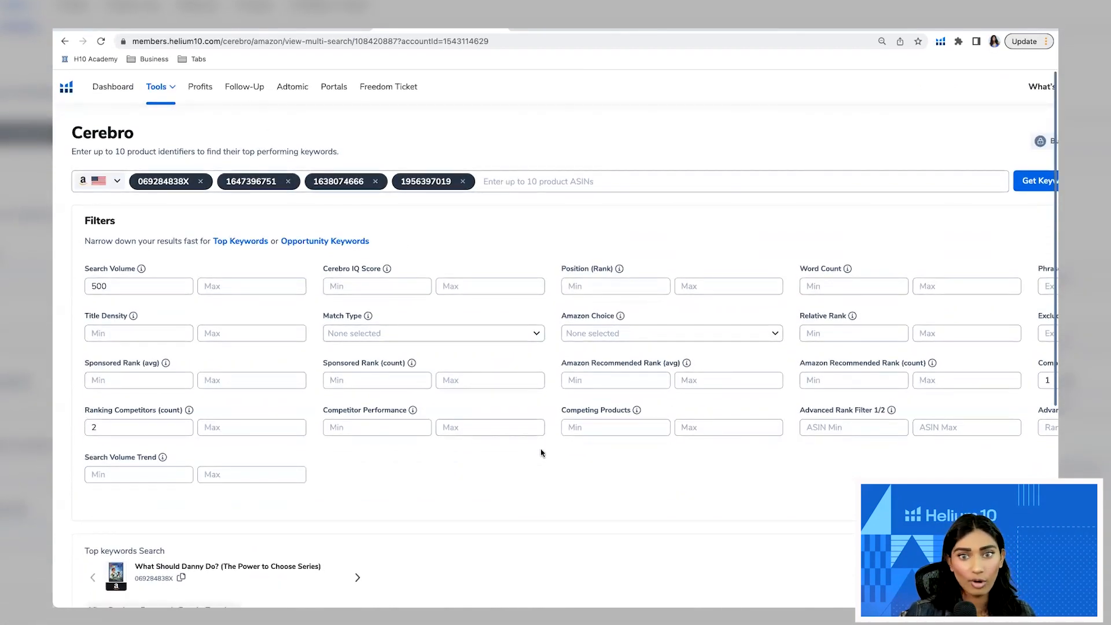
scroll(541, 452, down, 1)
scroll(541, 452, down, 7)
scroll(422, 222, right, 4)
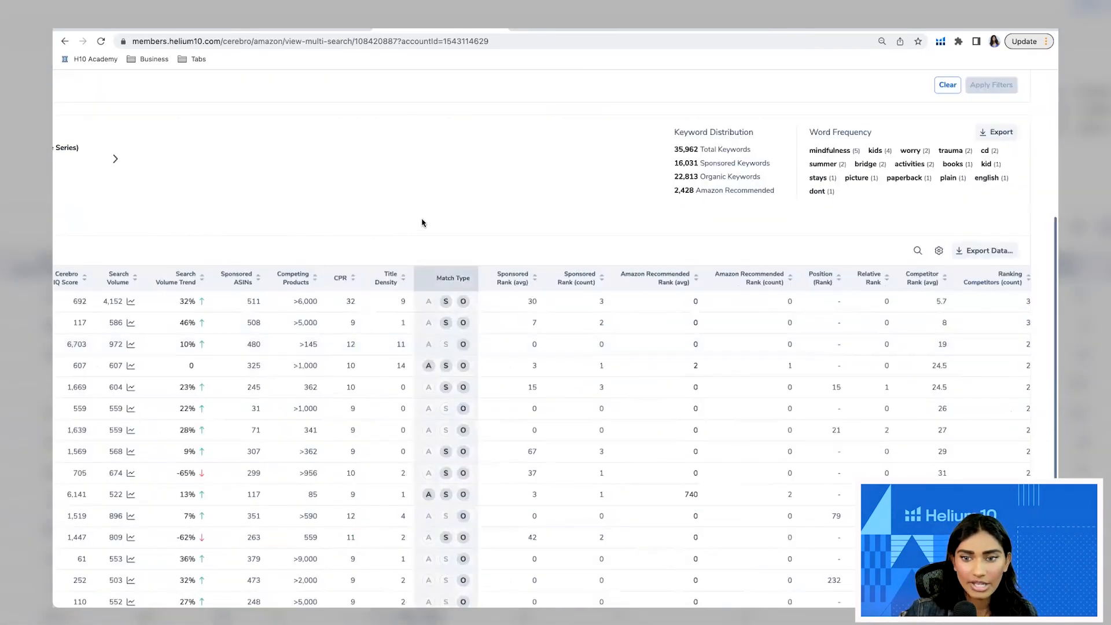
scroll(422, 223, down, 2)
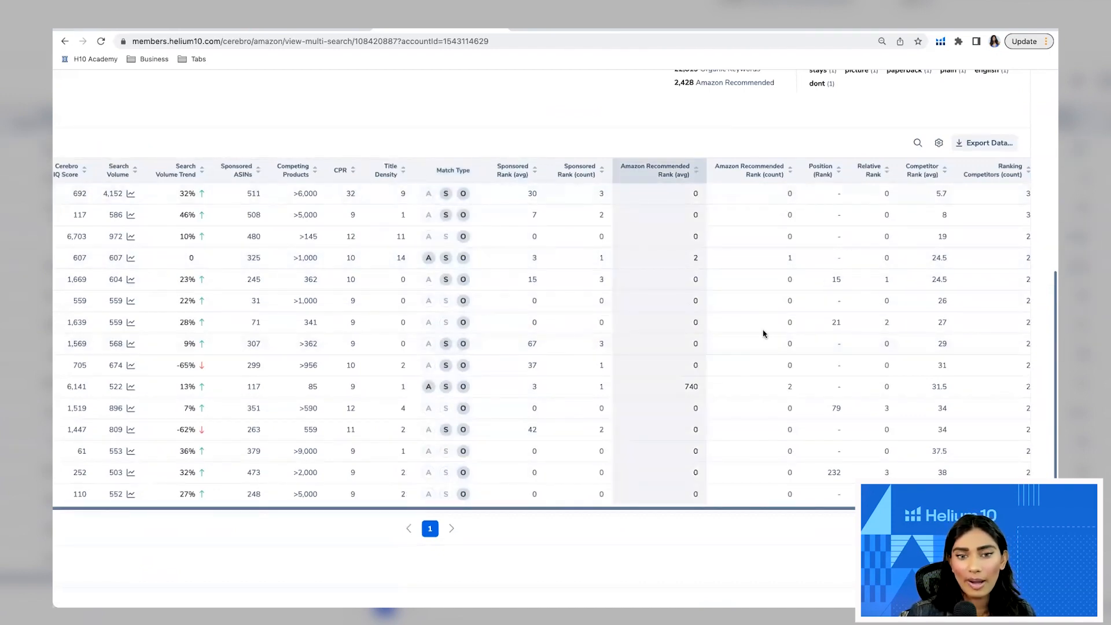
scroll(572, 140, down, 1)
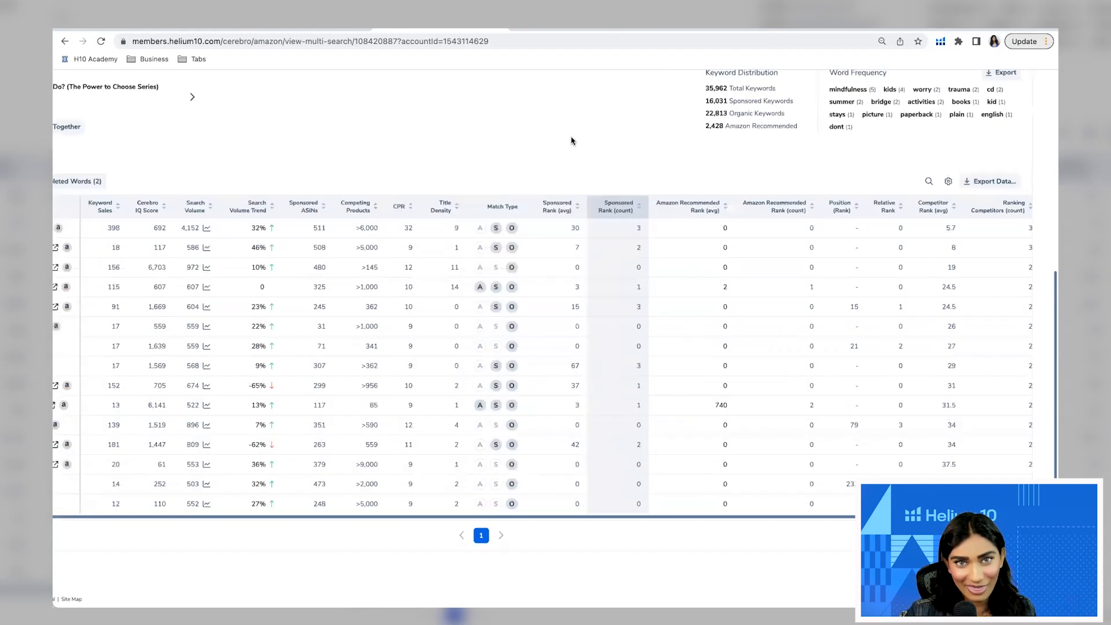
scroll(571, 141, down, 1)
scroll(571, 140, up, 3)
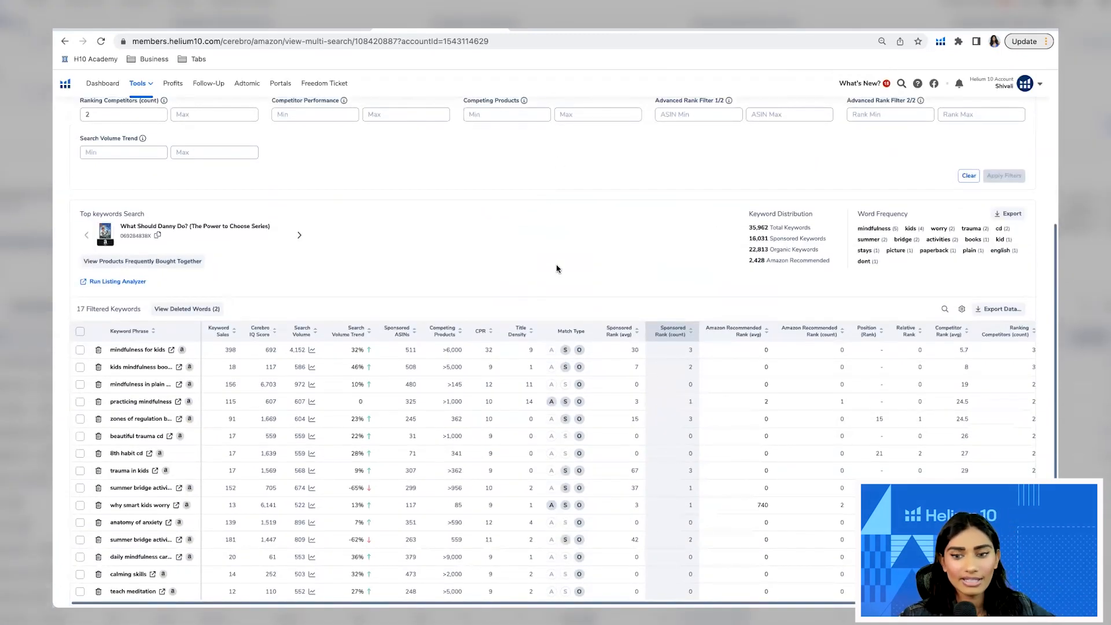
scroll(767, 412, down, 2)
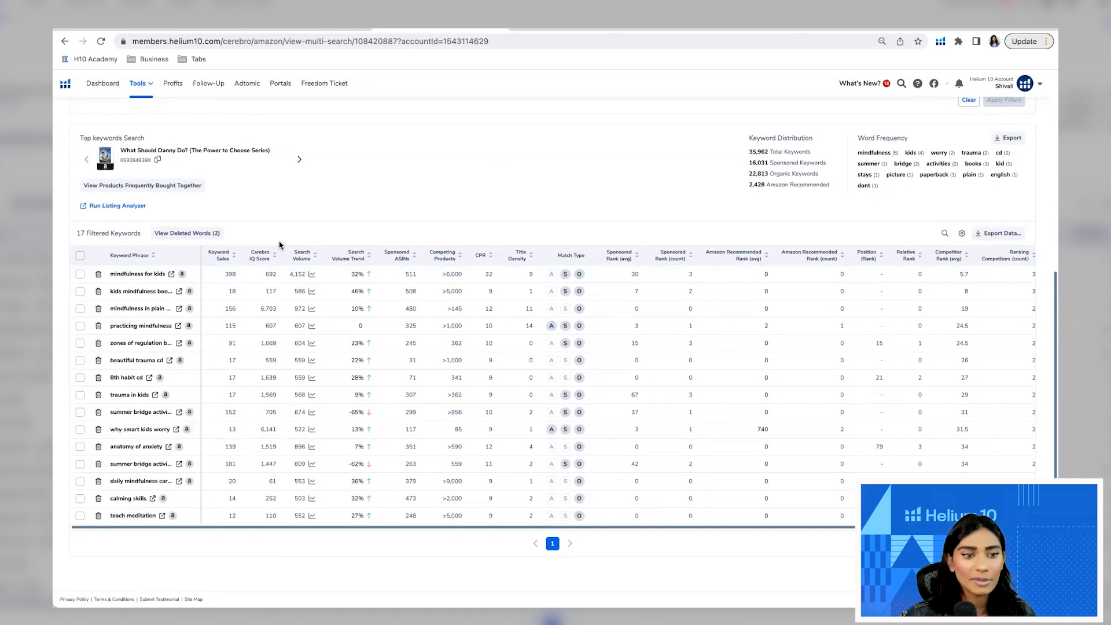
scroll(275, 221, up, 1)
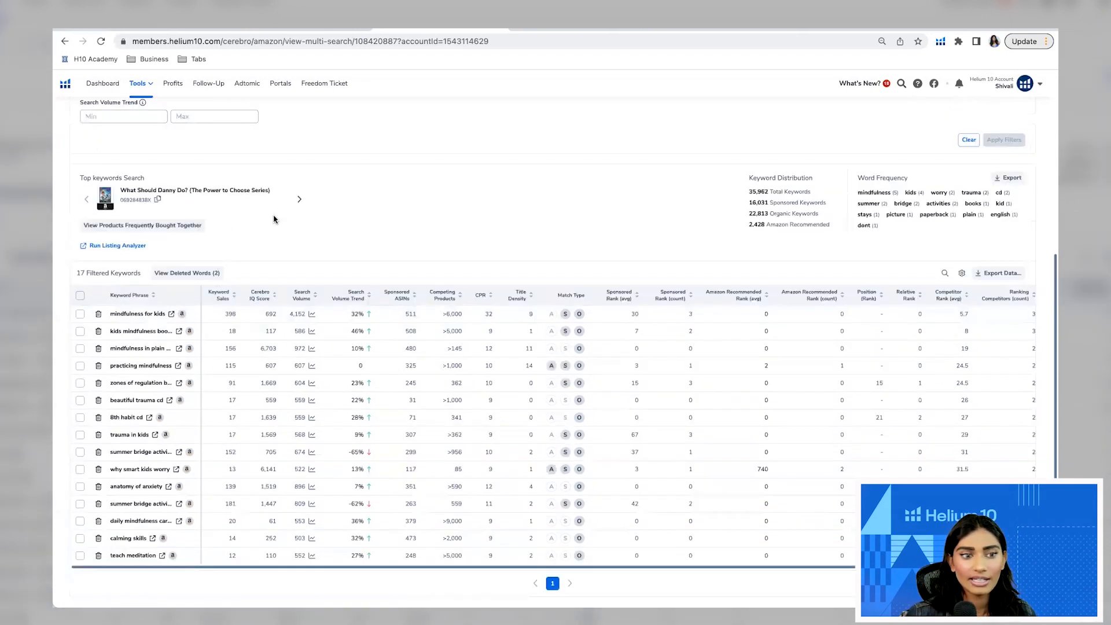
Examine the values the Top Keywords preset uses for average Competitor Rank, Ranking Competitors count and minimum Search Volume
scroll(275, 221, up, 1)
scroll(997, 447, up, 5)
scroll(996, 447, down, 1)
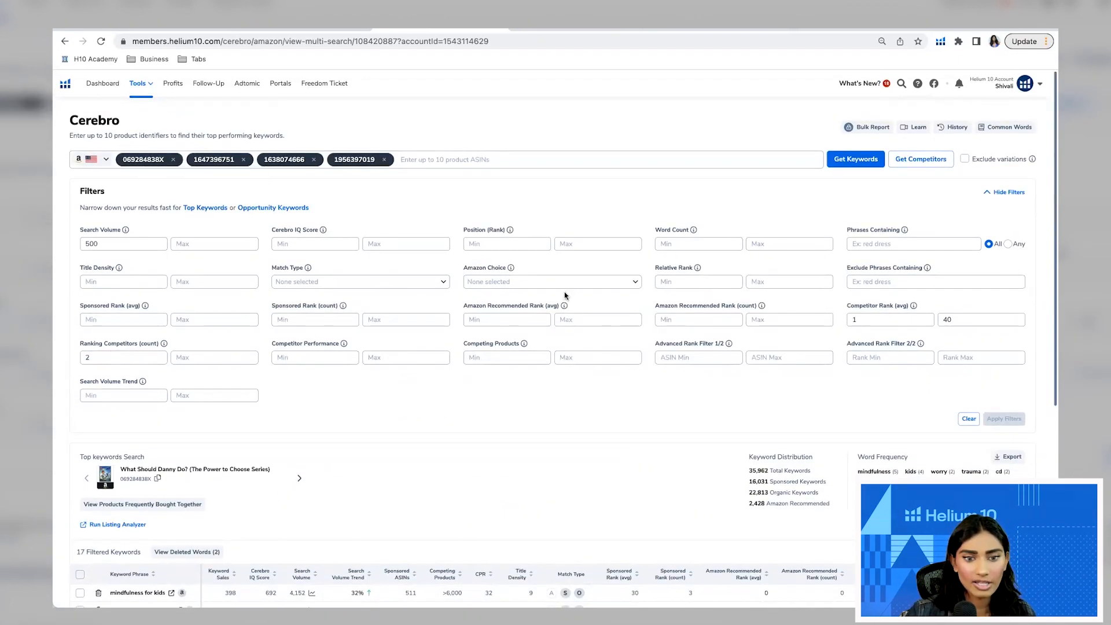
click(904, 319)
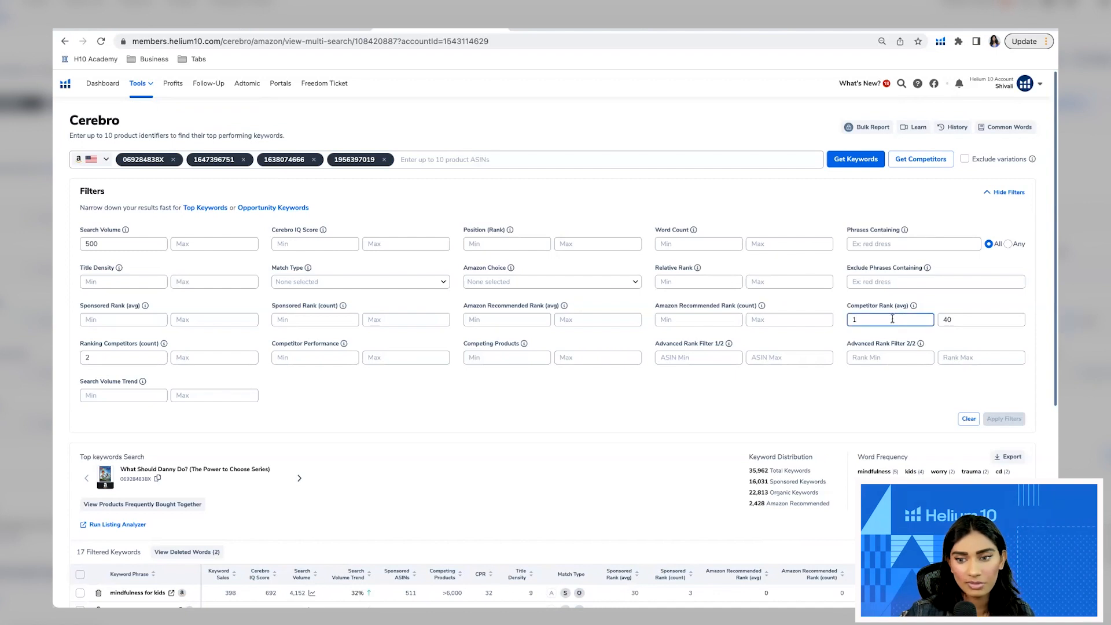
click(937, 322)
drag(937, 321, 952, 334)
click(953, 335)
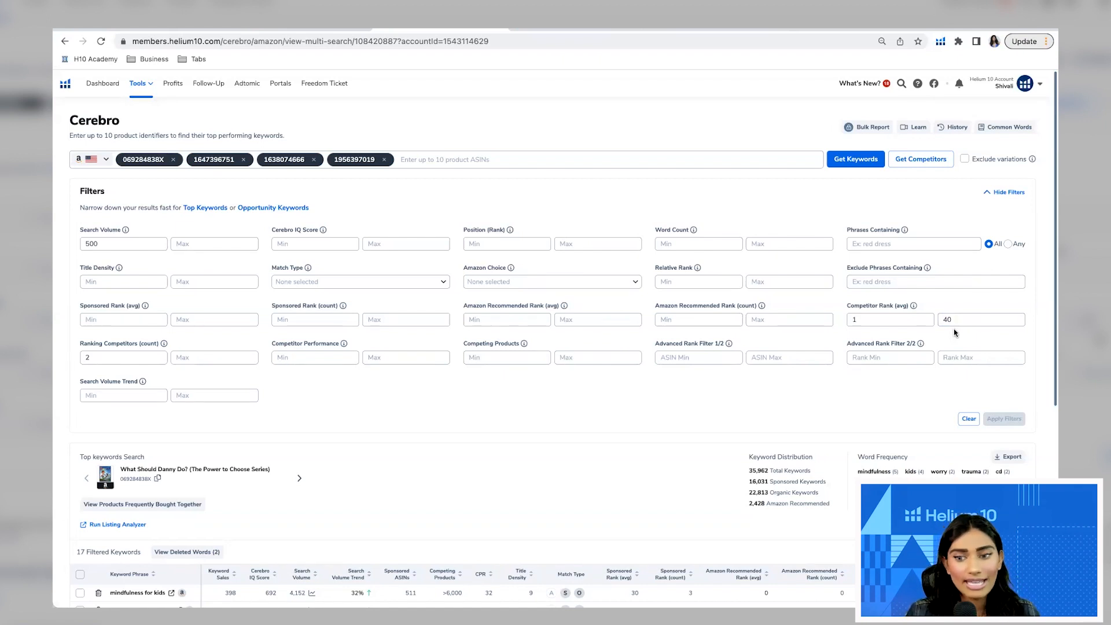
click(124, 359)
double_click(110, 357)
click(110, 358)
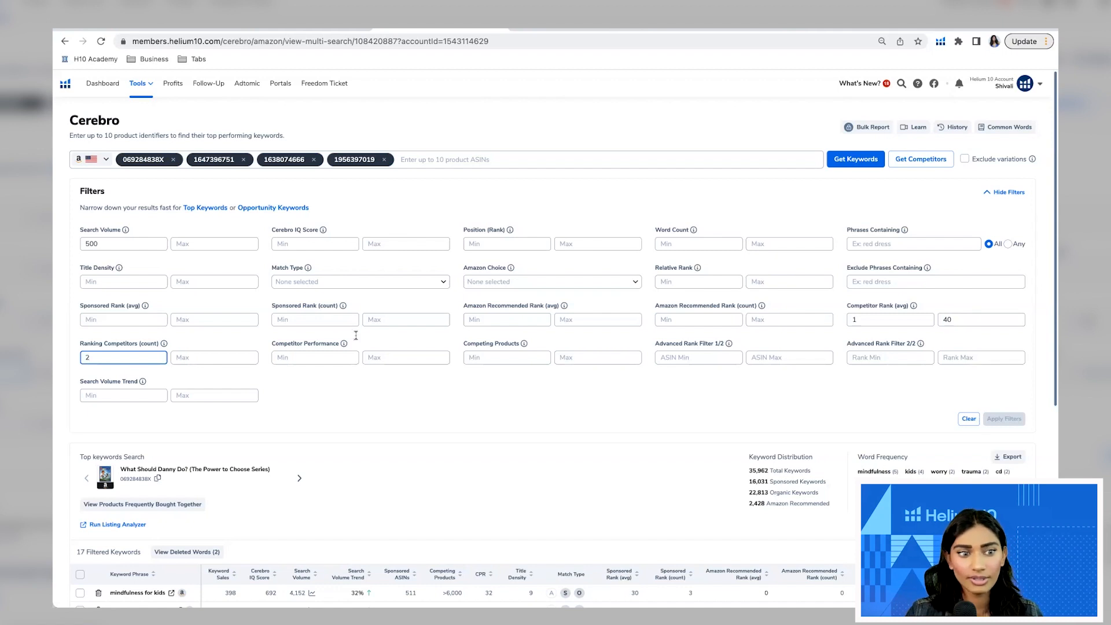
double_click(94, 248)
click(112, 241)
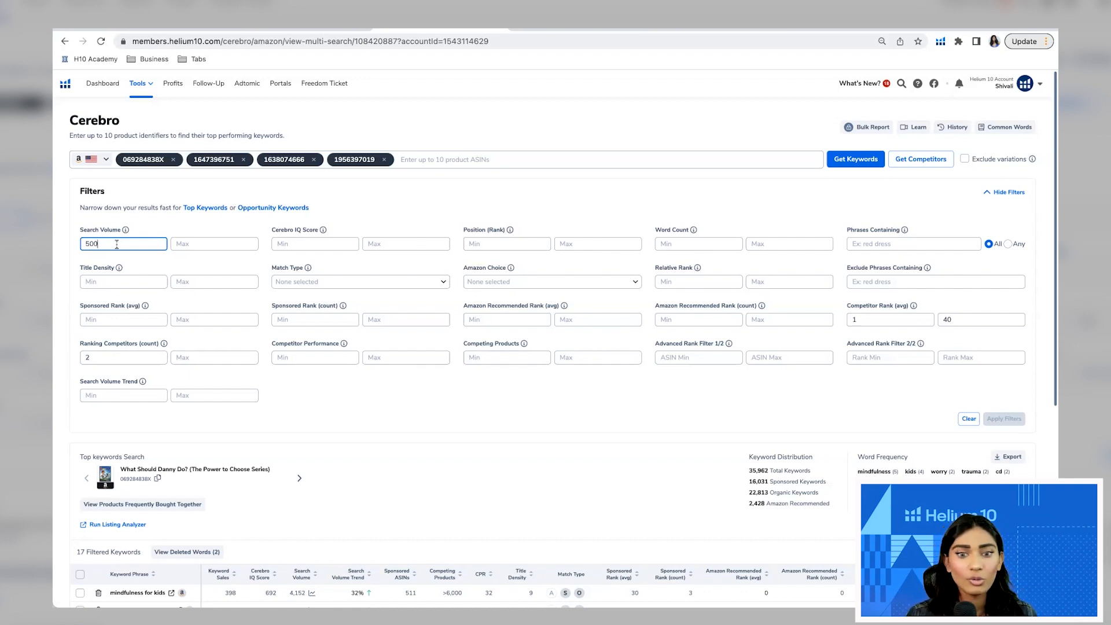
Select all filtered keywords, leaving out the "zones of regulation" phrase, "beautiful trauma cd", "8th habit cd" and the first "summer bridge" phrase
scroll(219, 330, down, 5)
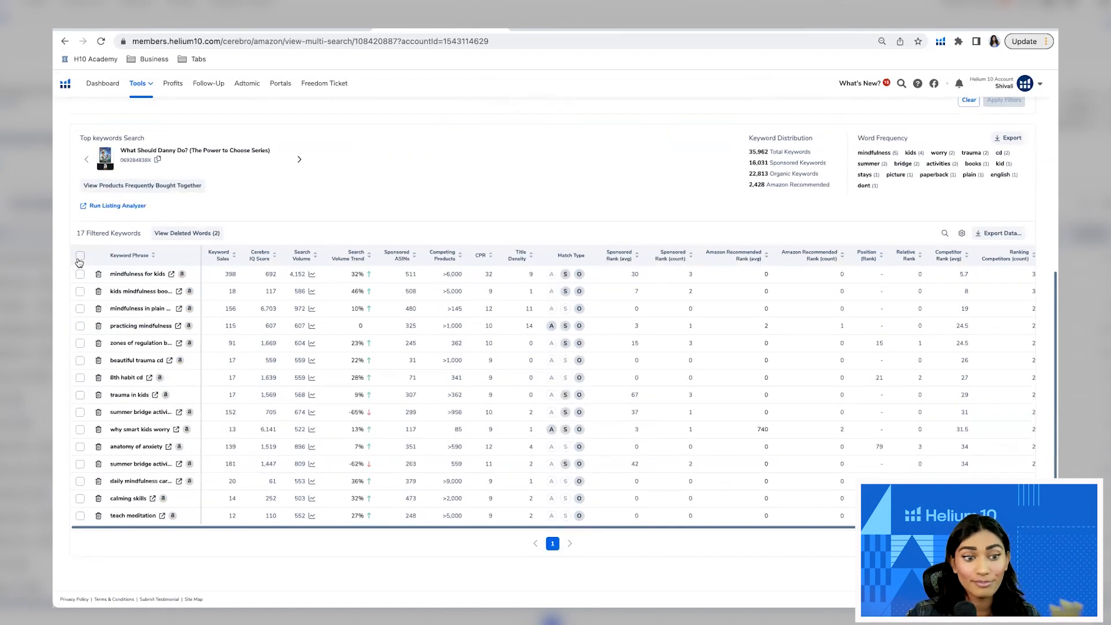
click(79, 260)
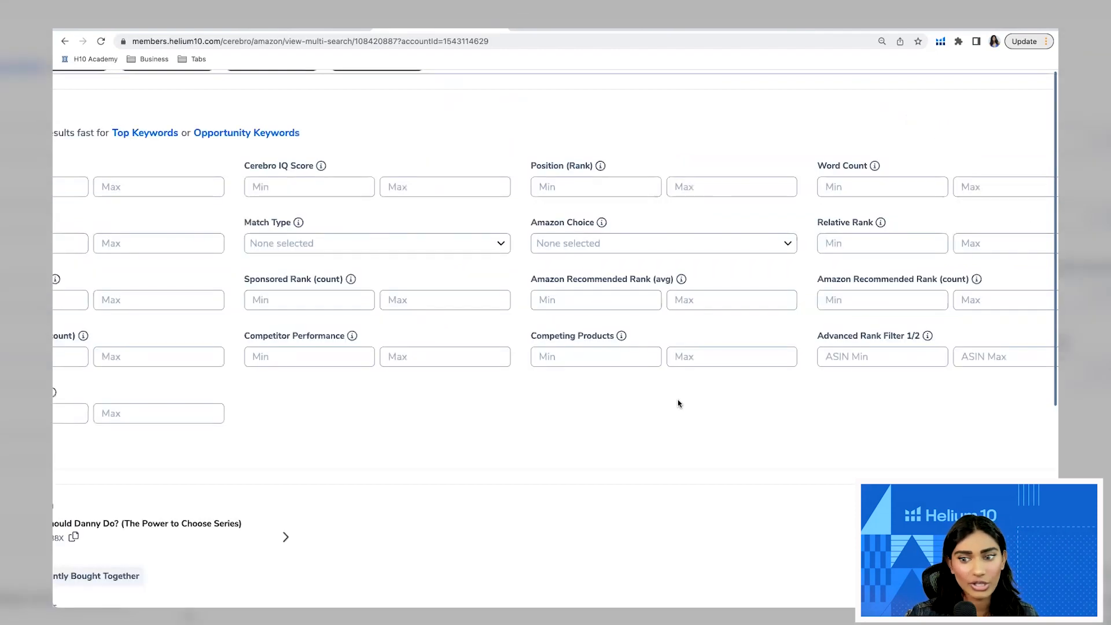
scroll(469, 425, down, 5)
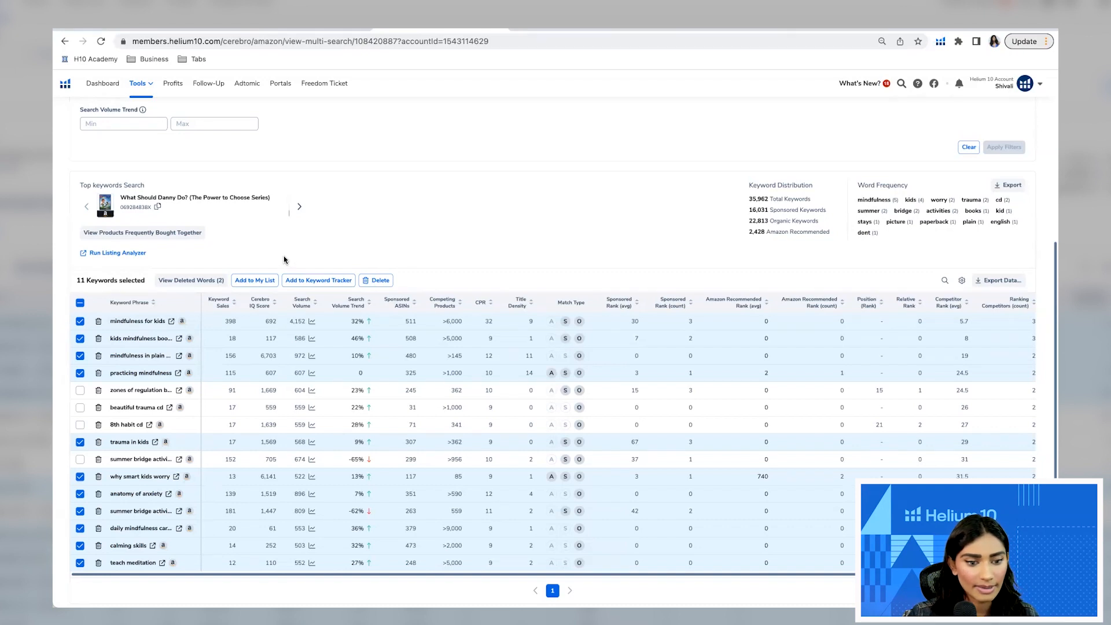
Create a My List folder named for the "Mindfulness for Kids" niche and add the selected keywords to it
click(258, 284)
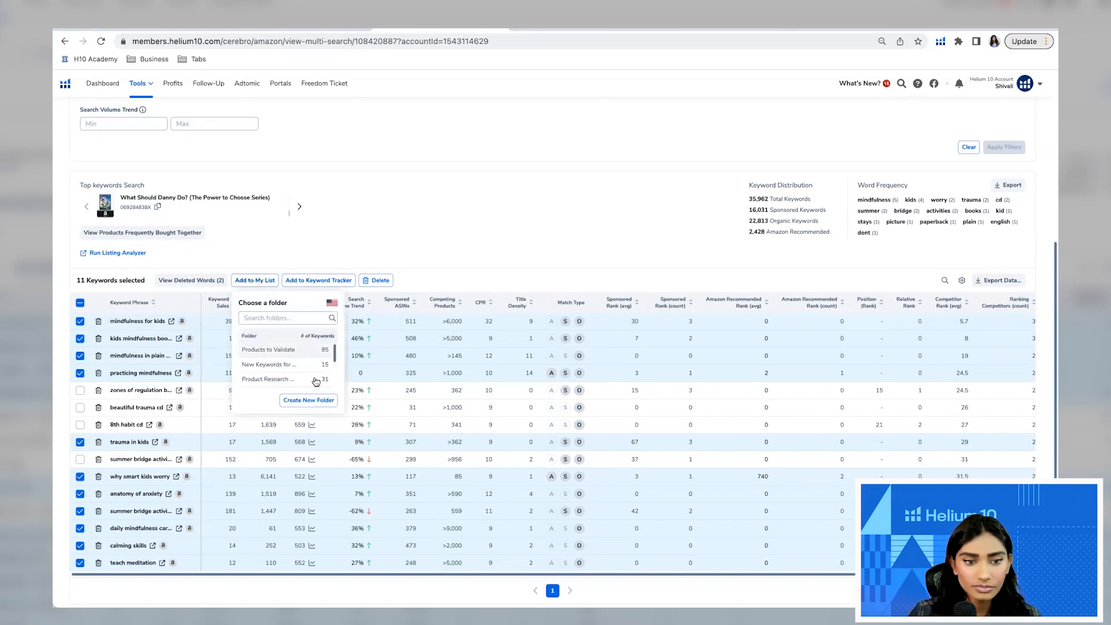
click(309, 400)
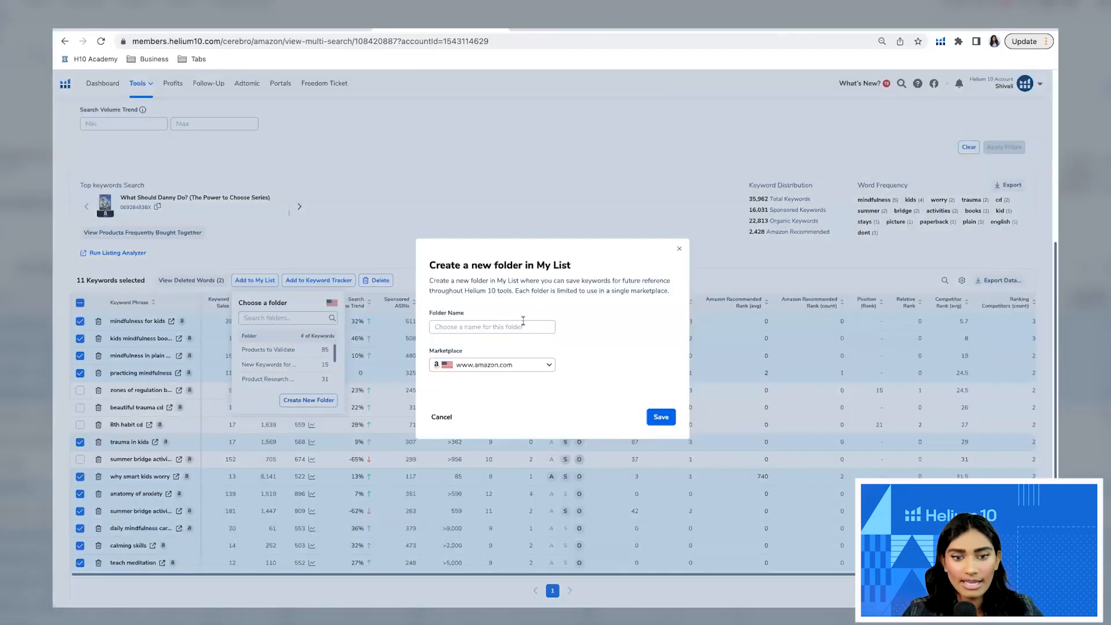
click(504, 326)
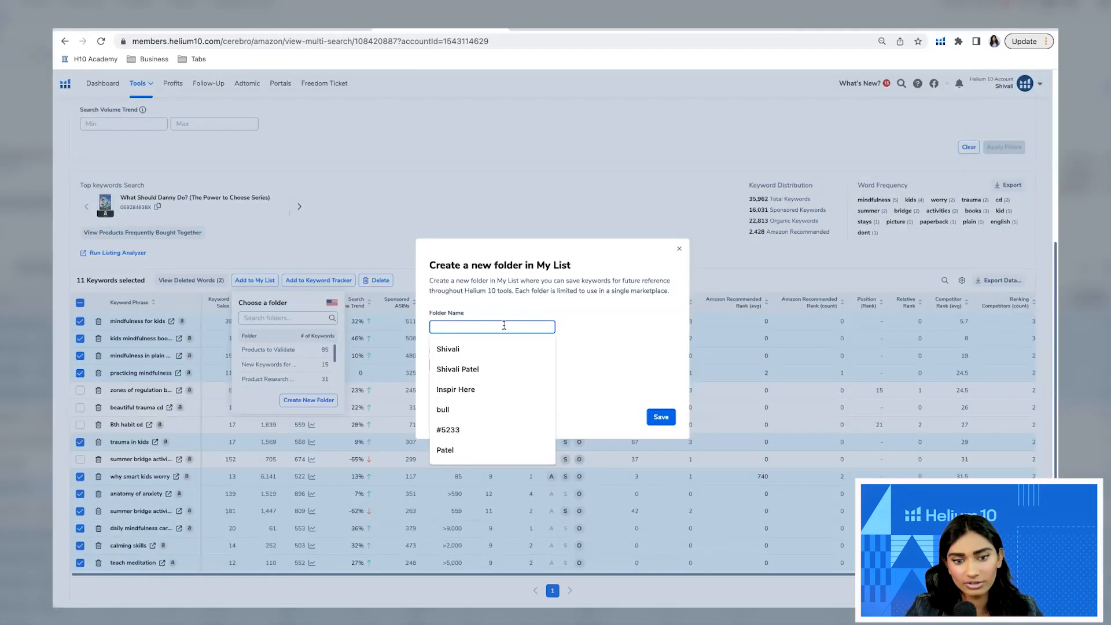
text(K)
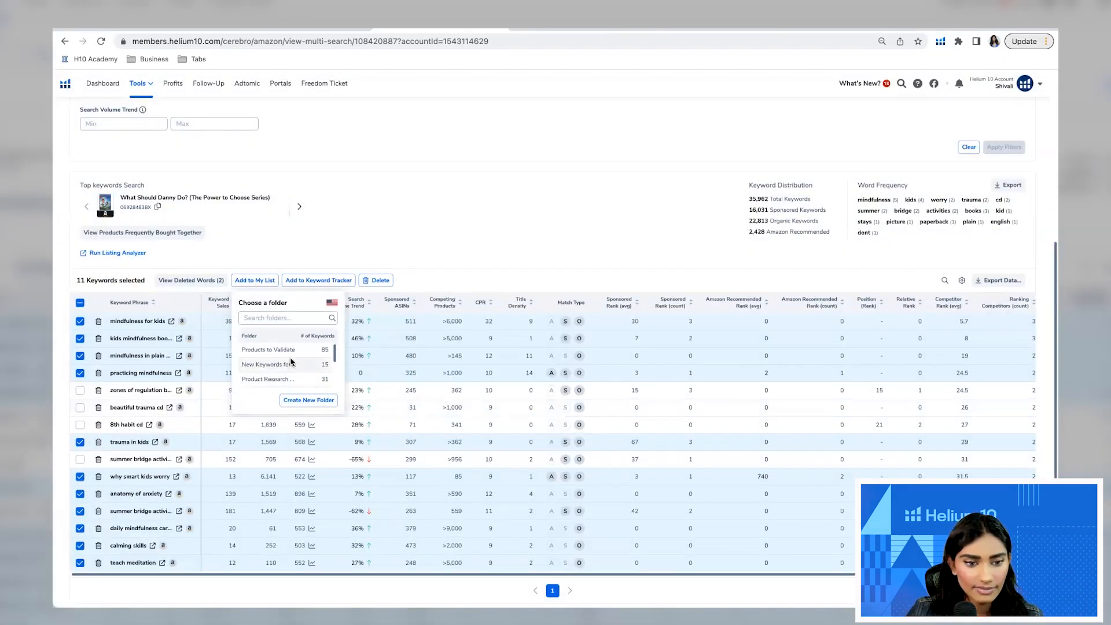
scroll(287, 351, down, 5)
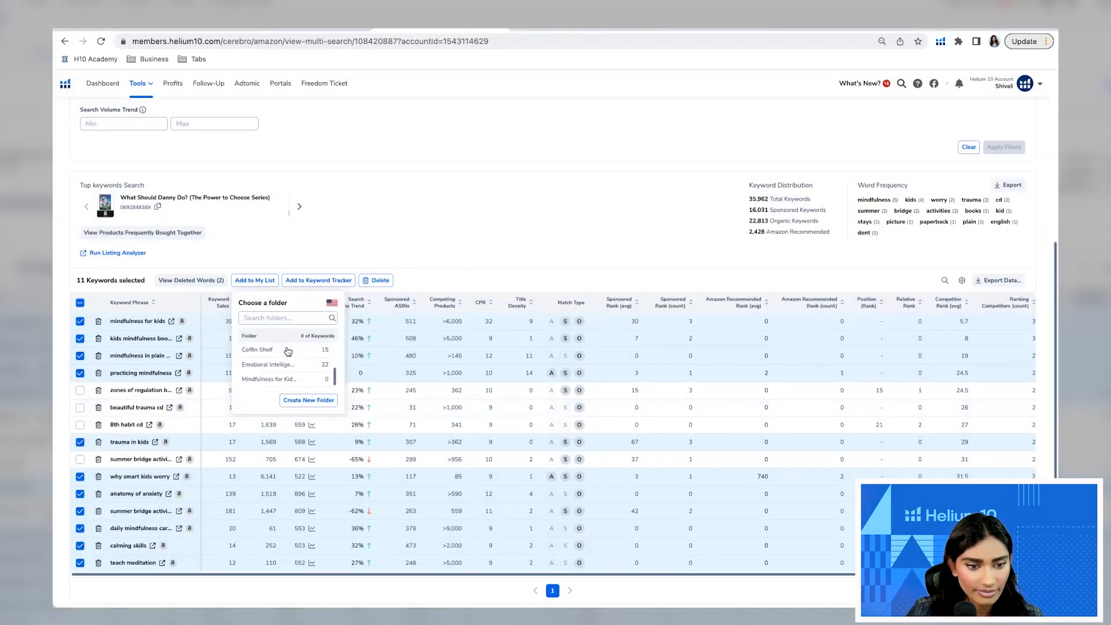
click(278, 379)
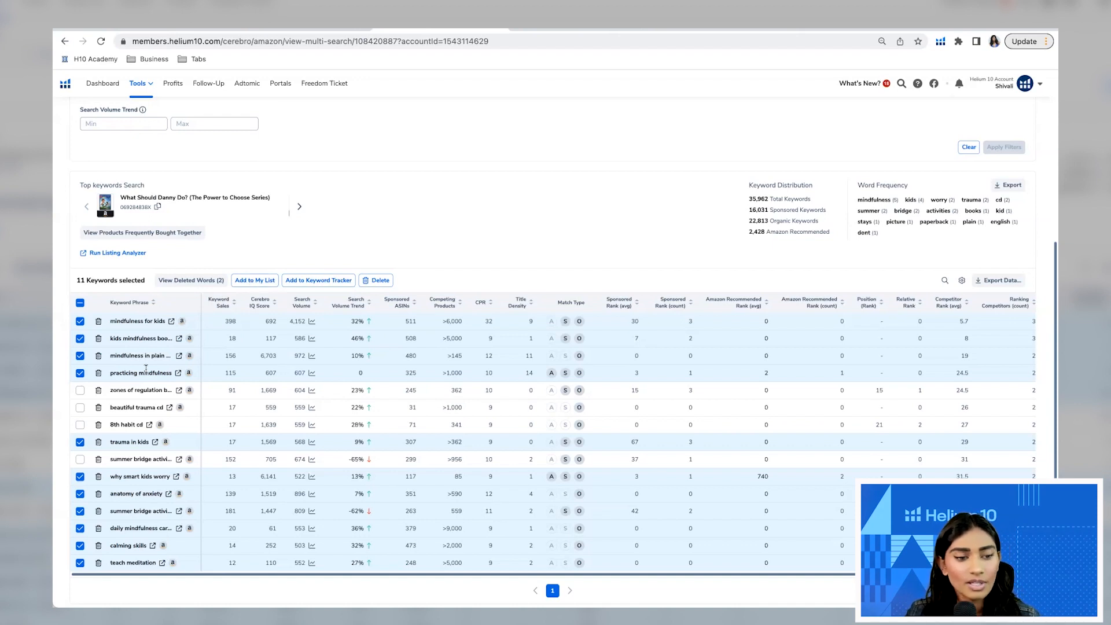
Clear the Top Keywords filters and narrow the keyword results to Opportunity Keywords
scroll(359, 175, up, 1)
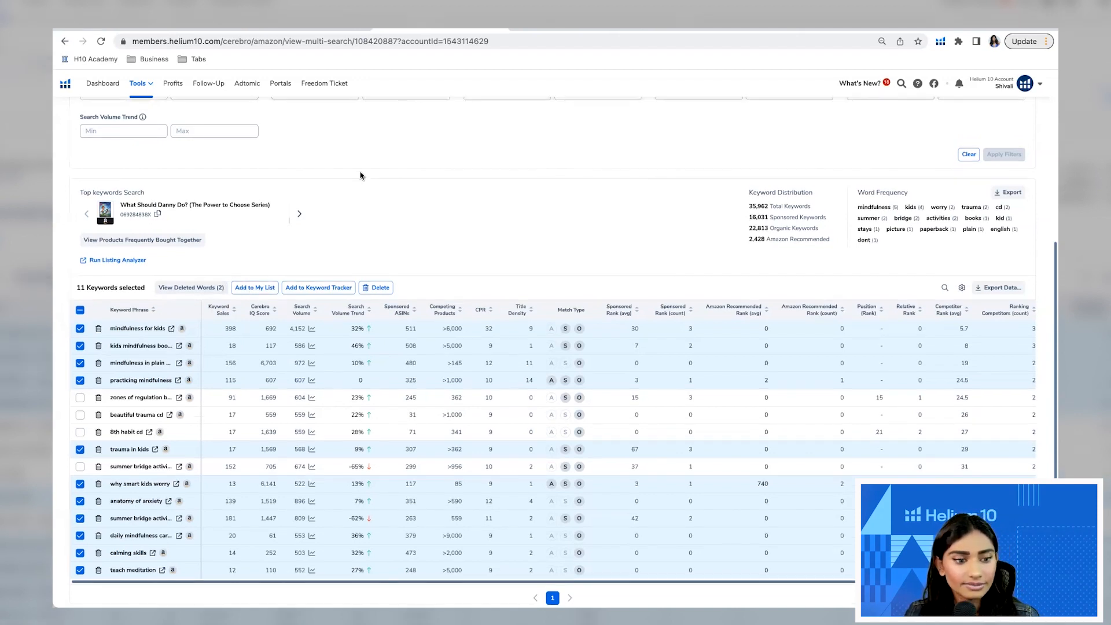
scroll(360, 175, up, 5)
click(966, 414)
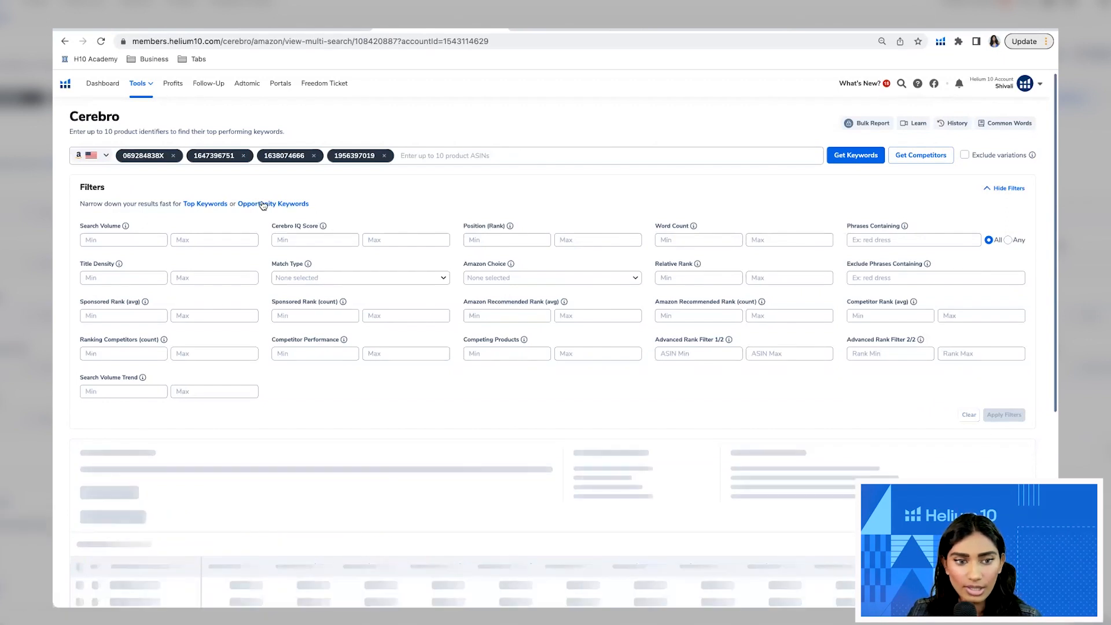
mouse_move(264, 205)
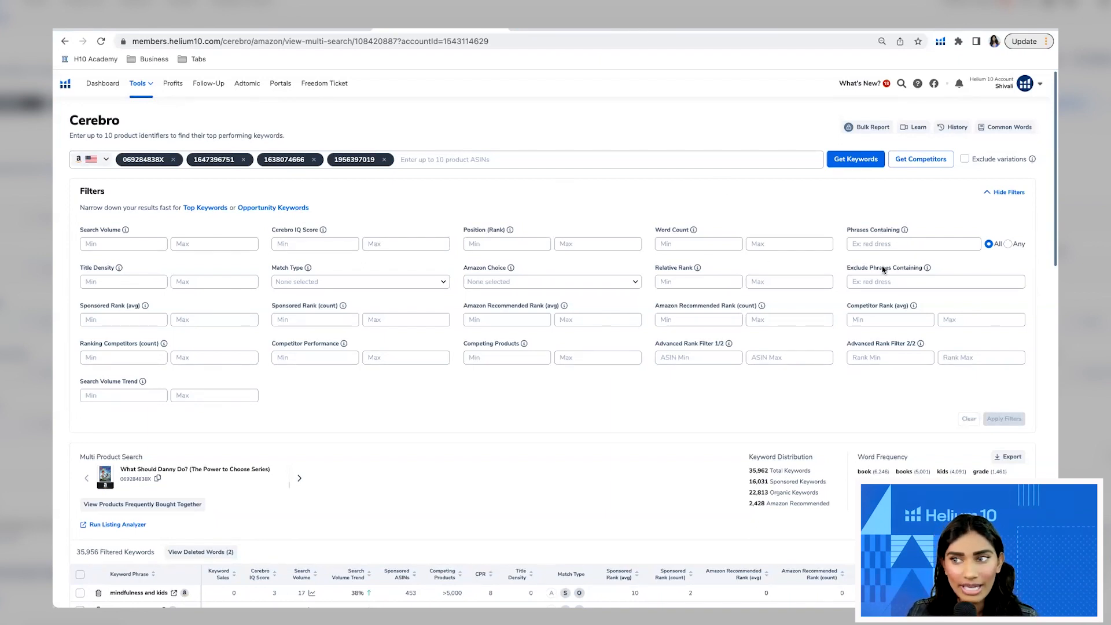
click(261, 208)
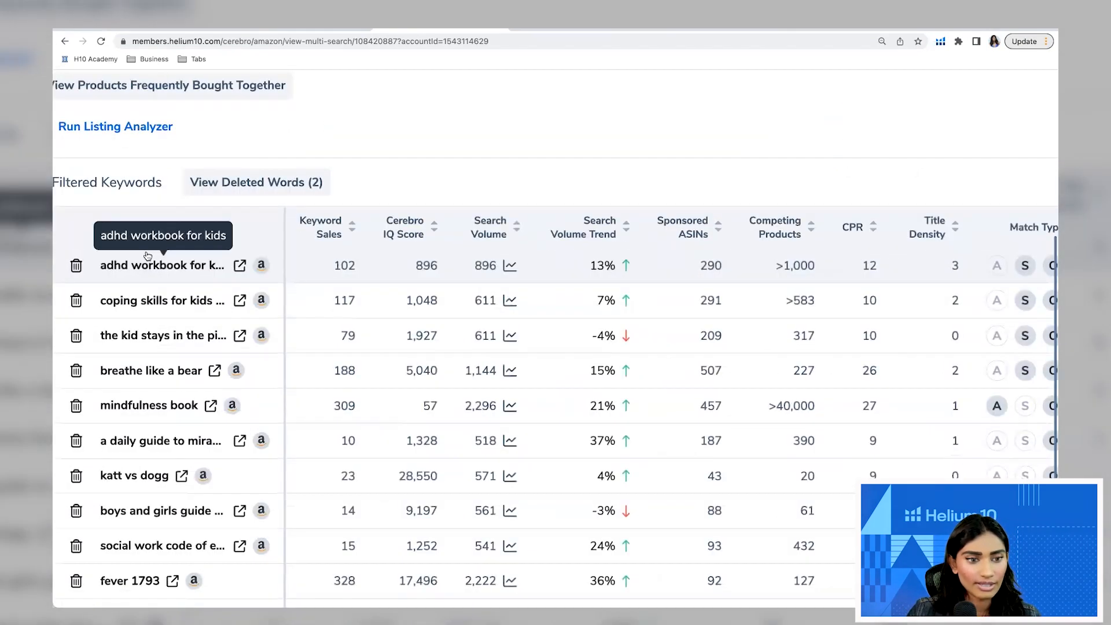
Go through the Opportunity Keywords list and select the relevant phrases "mind full to mindful" and "inspirational books for kids"
scroll(111, 265, left, 3)
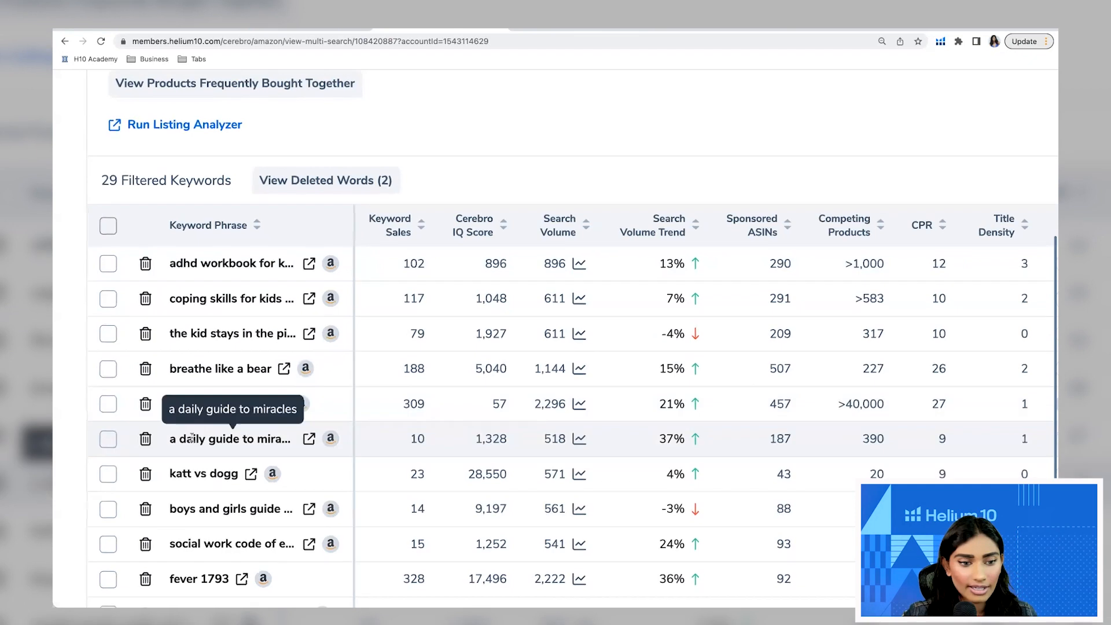
scroll(197, 440, down, 2)
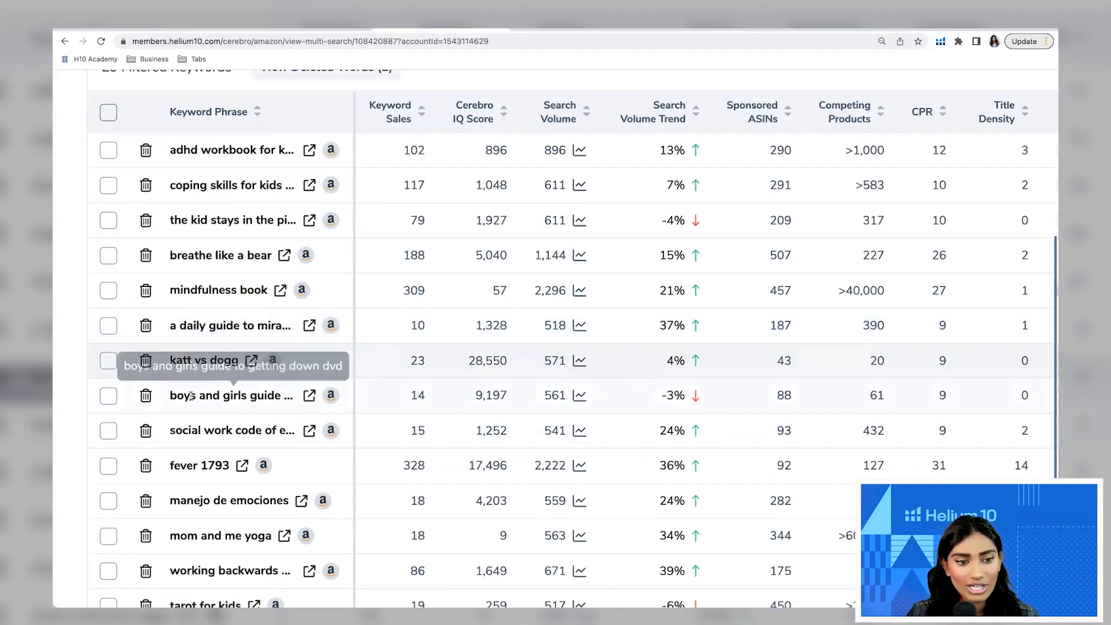
scroll(191, 403, down, 6)
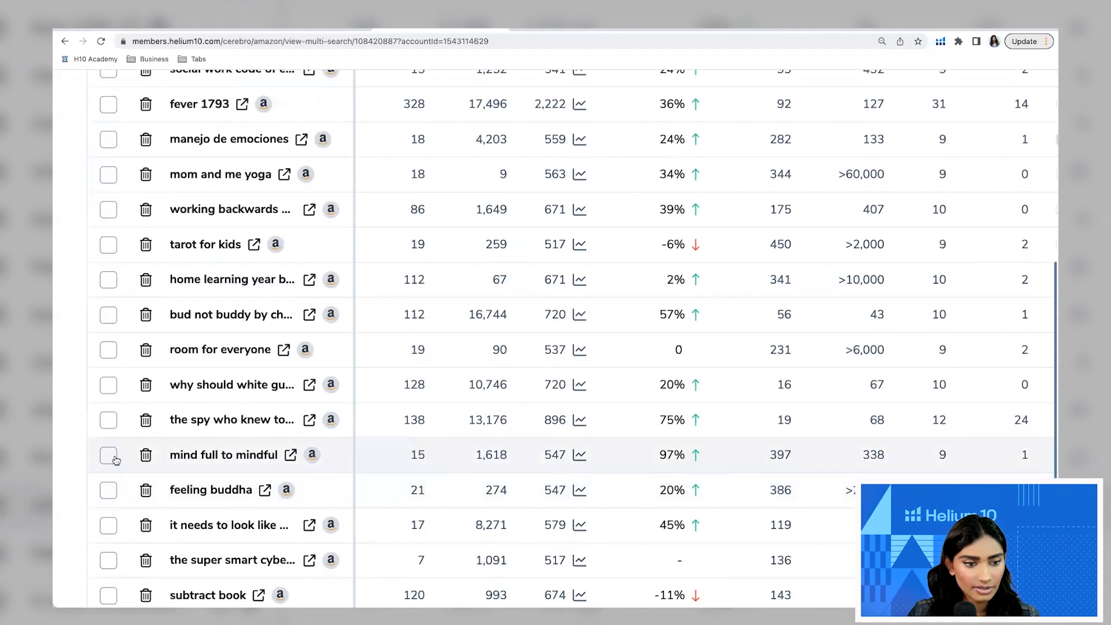
click(110, 459)
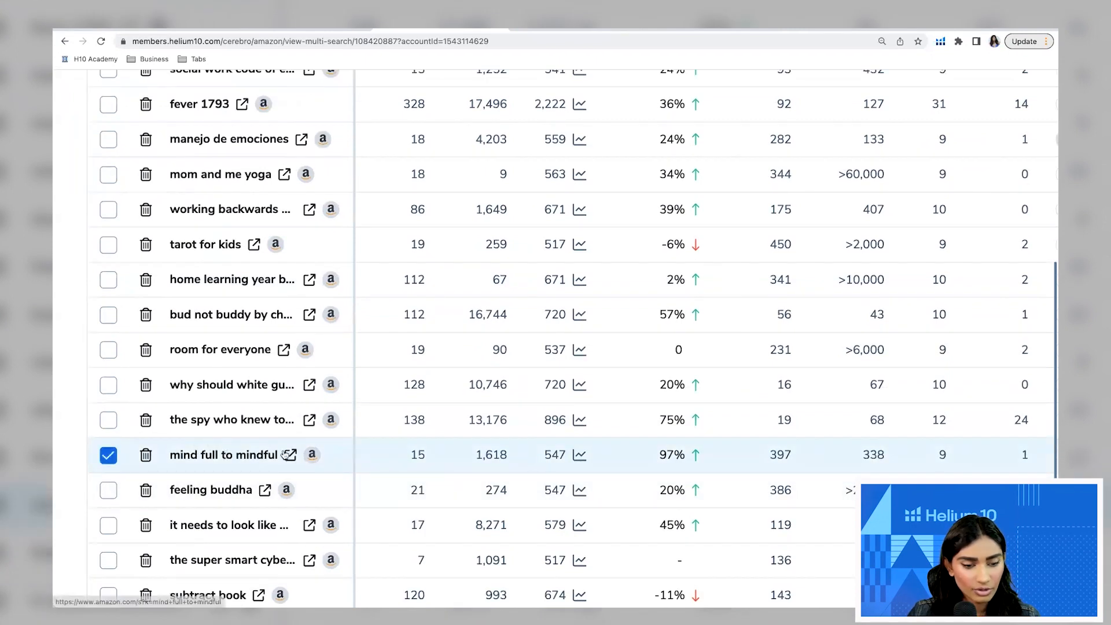
scroll(287, 454, down, 2)
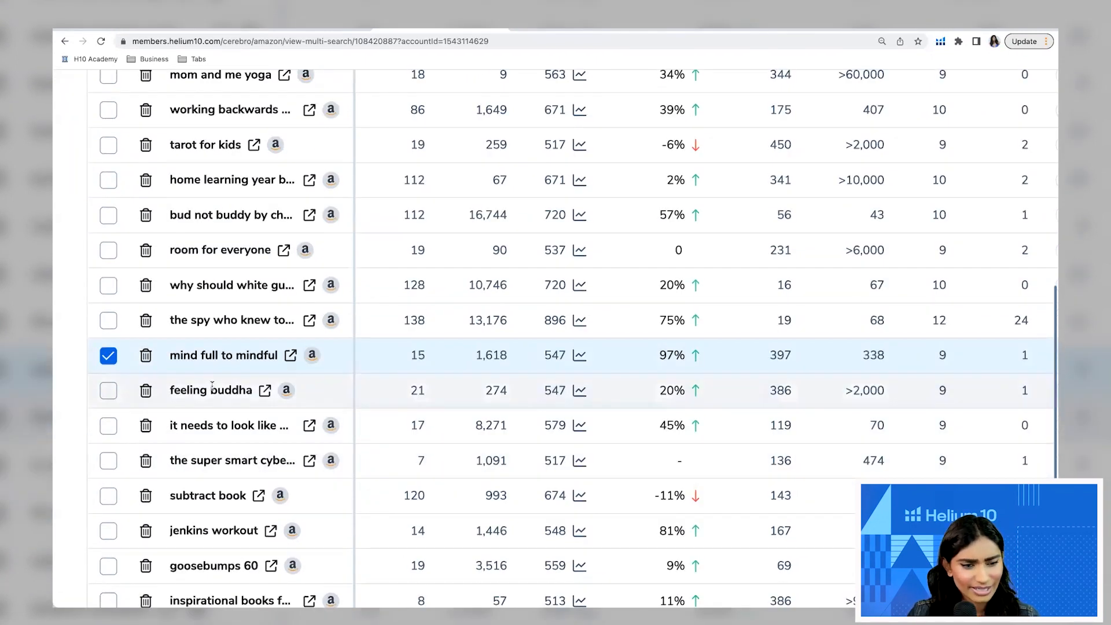
scroll(212, 386, down, 1)
scroll(212, 386, down, 1)
scroll(199, 347, down, 1)
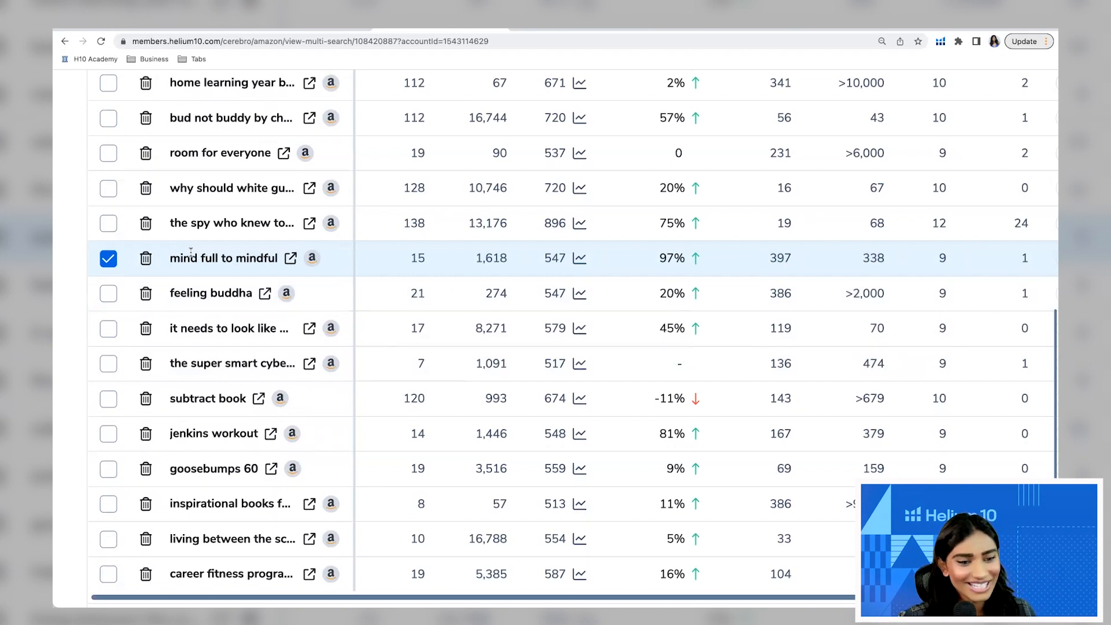
scroll(194, 277, down, 1)
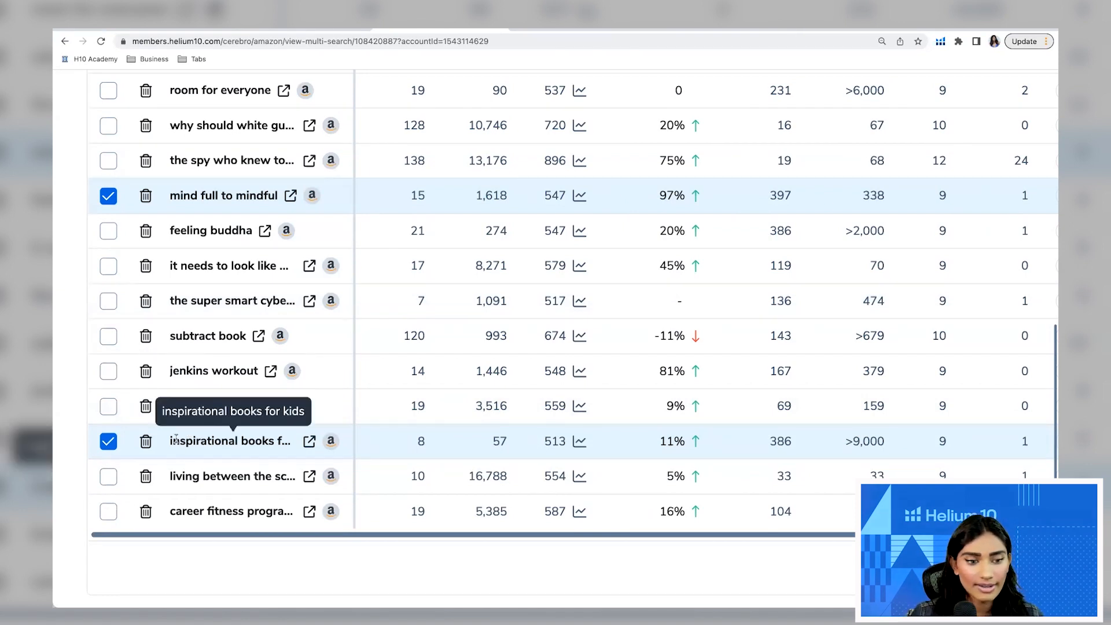
Go back up the Opportunity Keywords list and also select "working backwards book" and the "coping skills for kids" phrase
scroll(133, 260, up, 1)
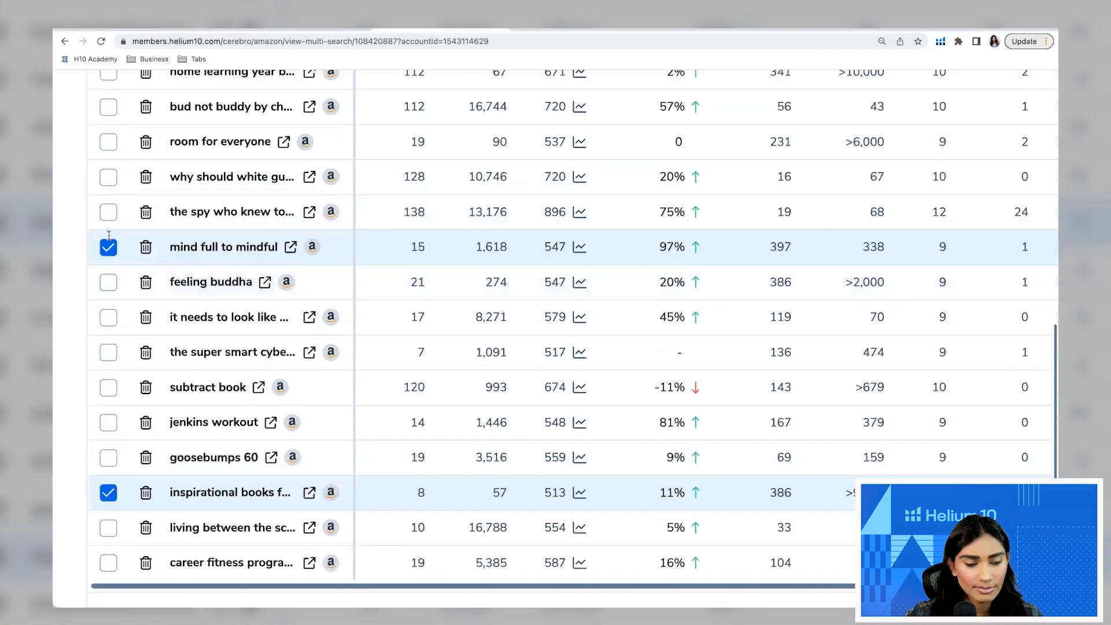
scroll(220, 322, up, 5)
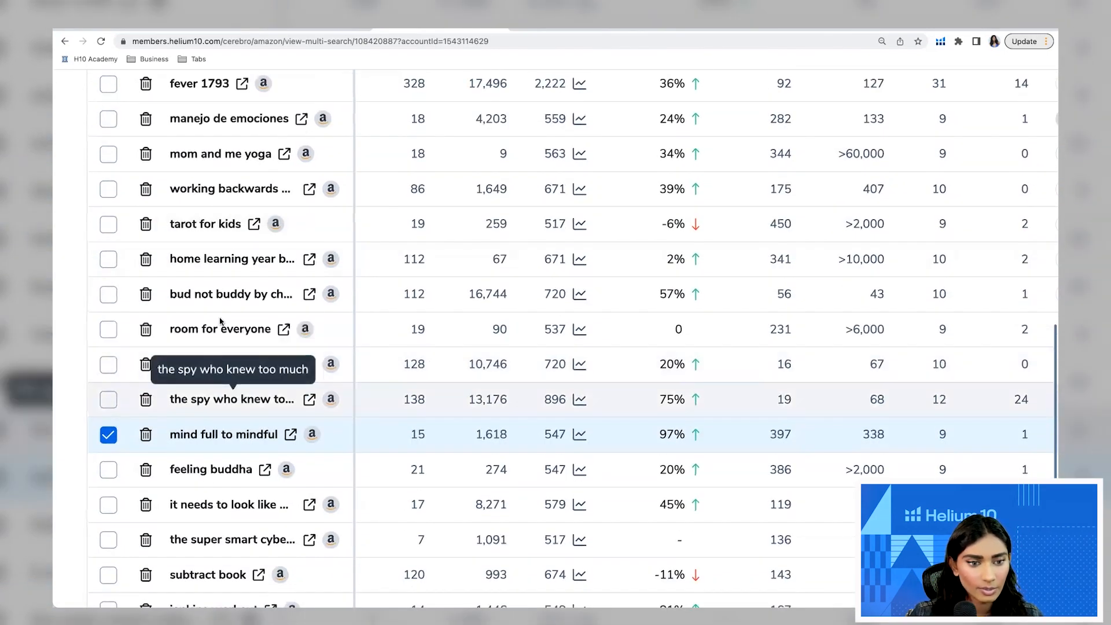
scroll(219, 263, up, 2)
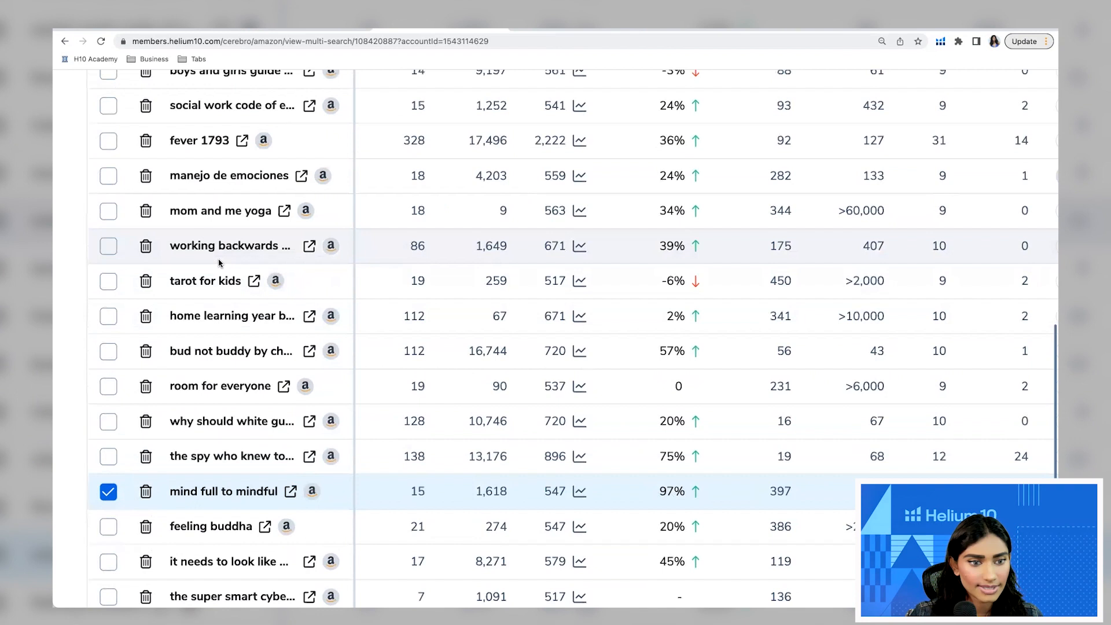
scroll(220, 264, up, 3)
click(108, 354)
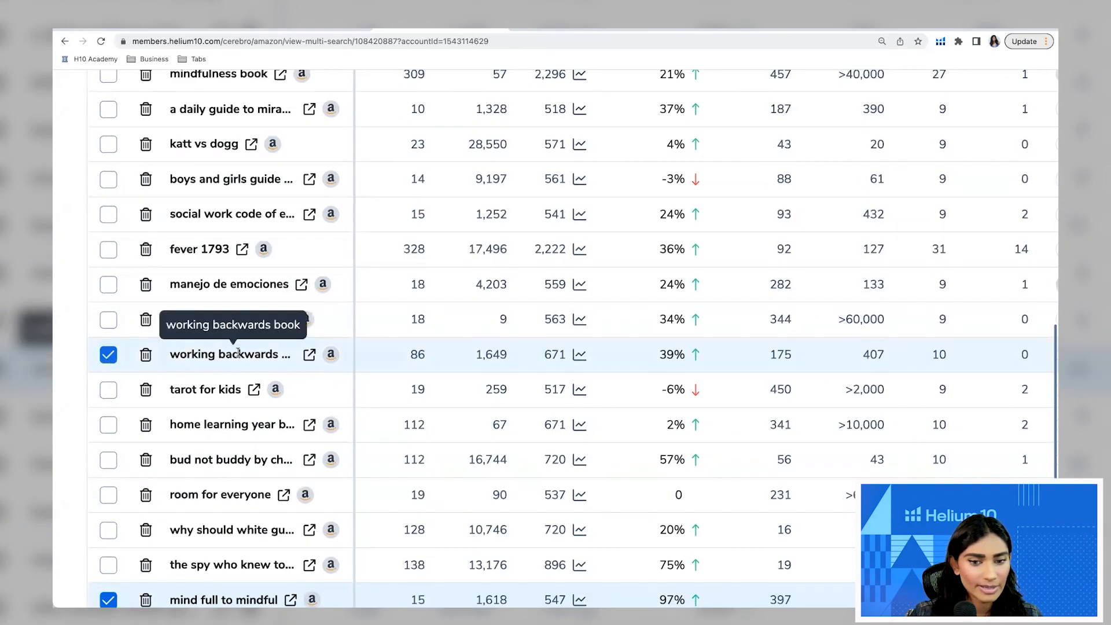
scroll(226, 353, up, 2)
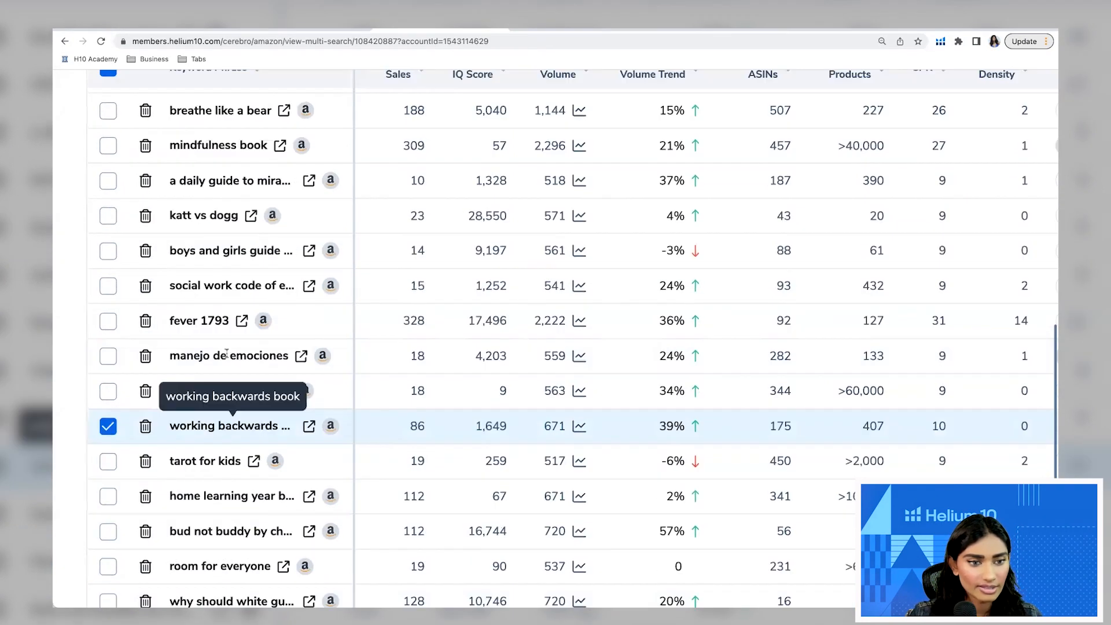
scroll(226, 353, up, 1)
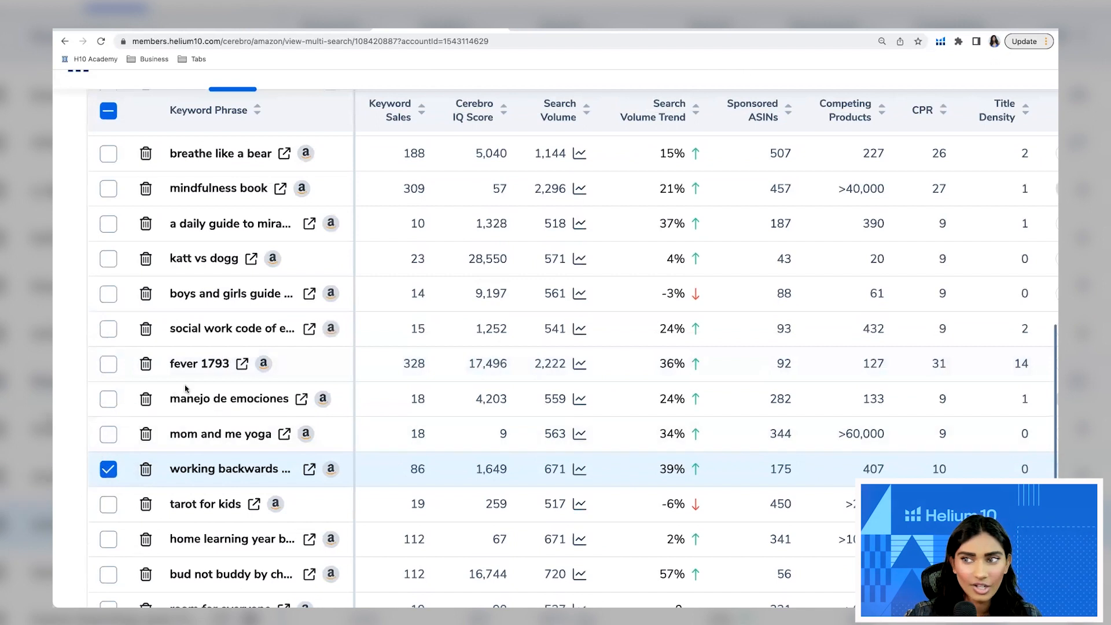
scroll(186, 389, up, 2)
scroll(185, 384, up, 4)
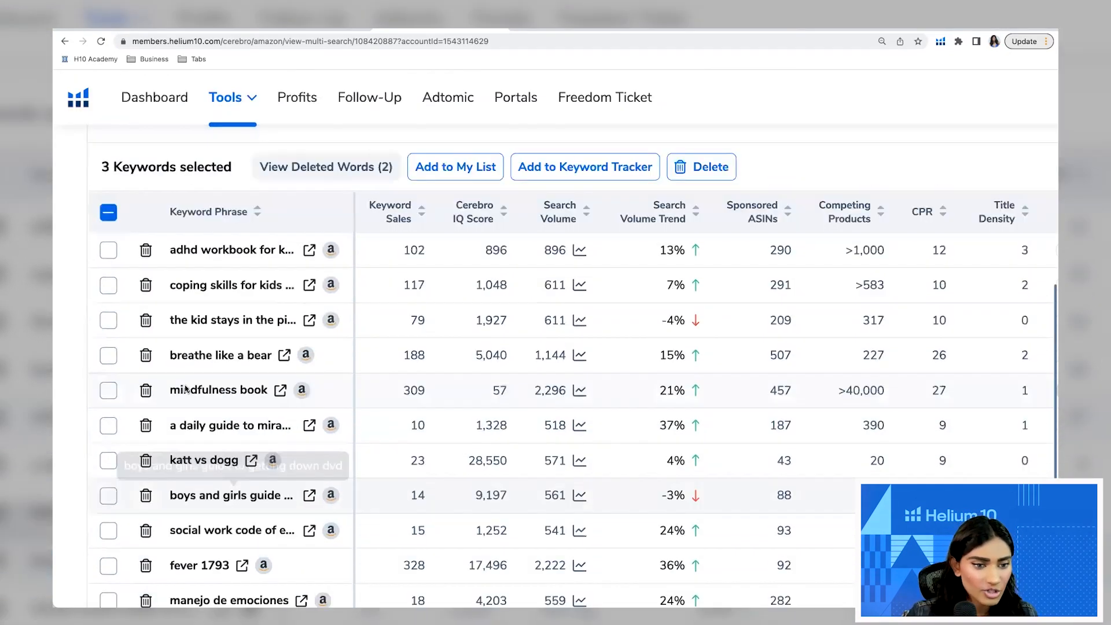
click(115, 323)
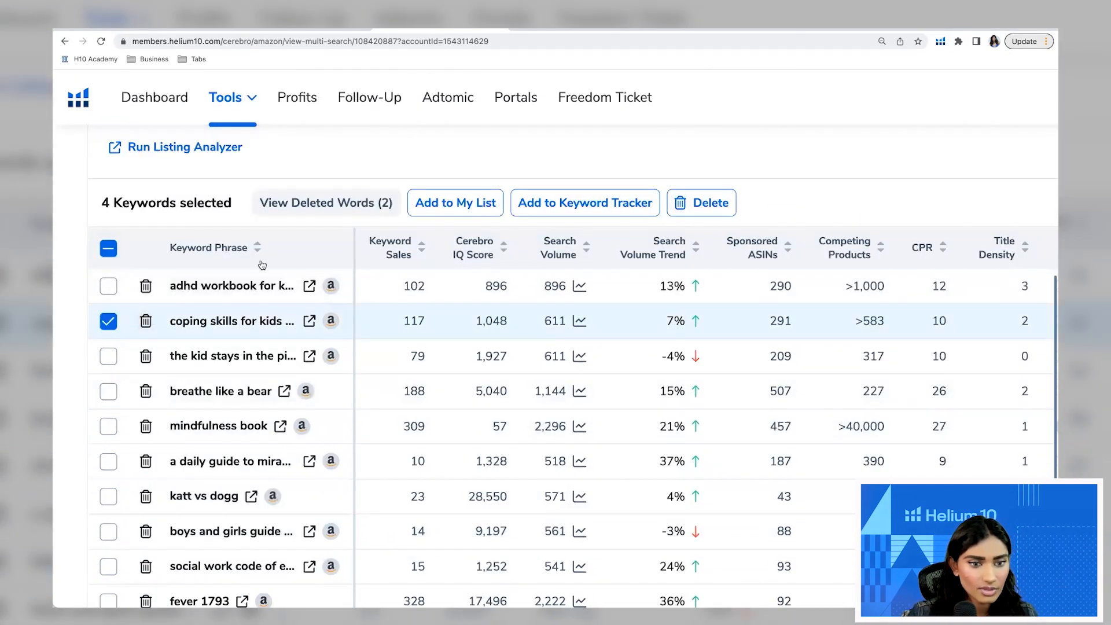
Add the selected opportunity keywords to the existing "Mindfulness for Kids" folder in My List
scroll(428, 214, down, 5)
click(254, 138)
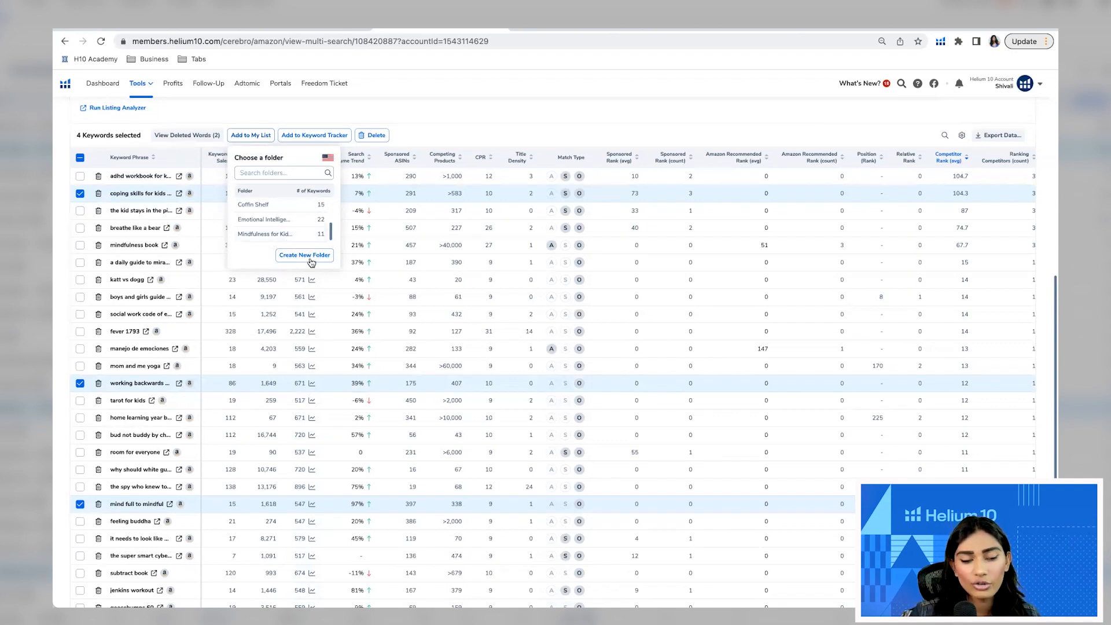
click(265, 234)
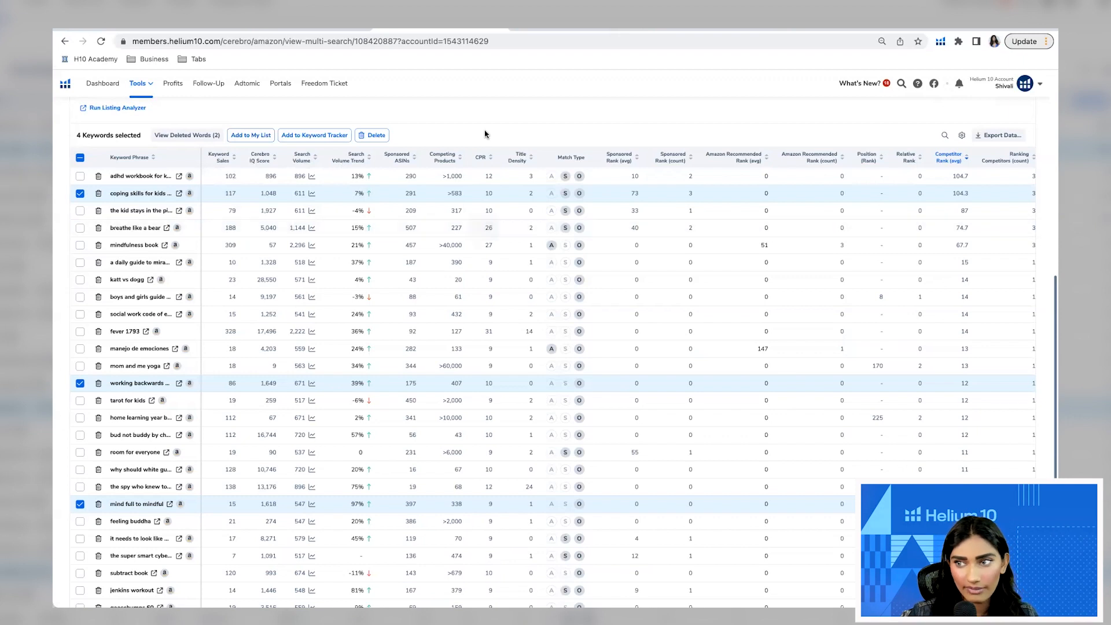
Review the Keyword Distribution and Word Frequency of the opportunity keywords, and clear all the Opportunity Keywords filters
scroll(484, 134, up, 8)
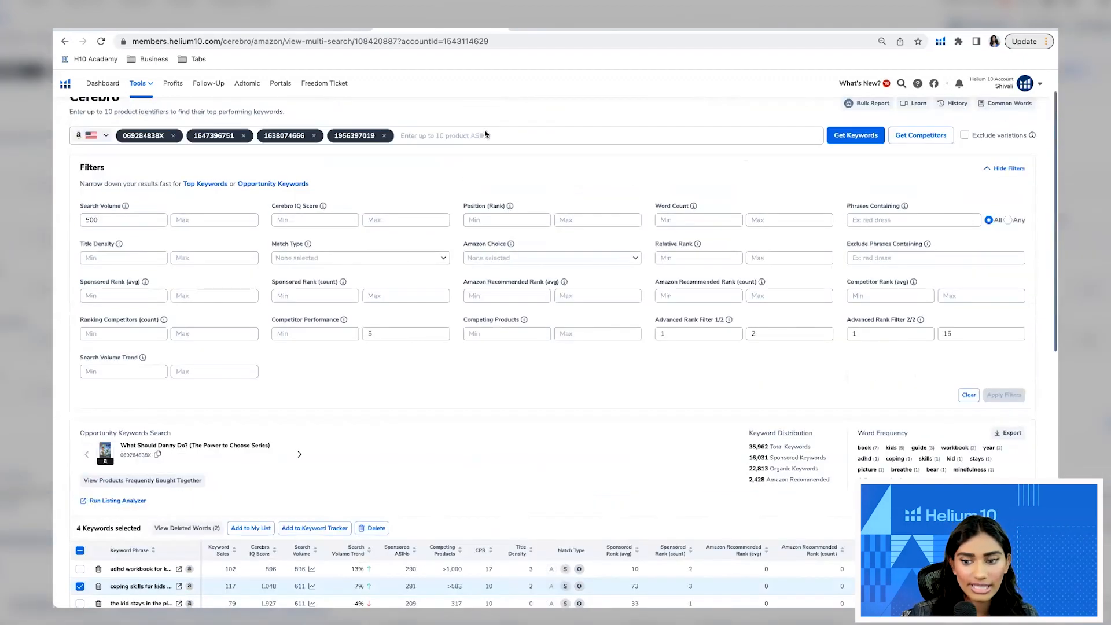
scroll(497, 367, down, 3)
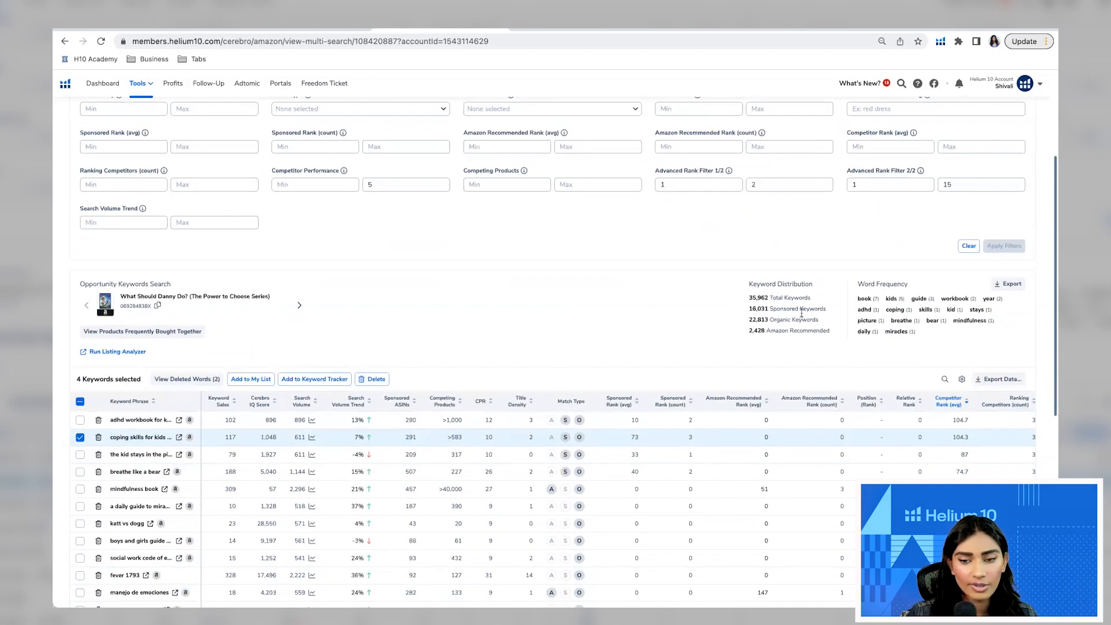
scroll(801, 313, up, 5)
scroll(801, 313, right, 3)
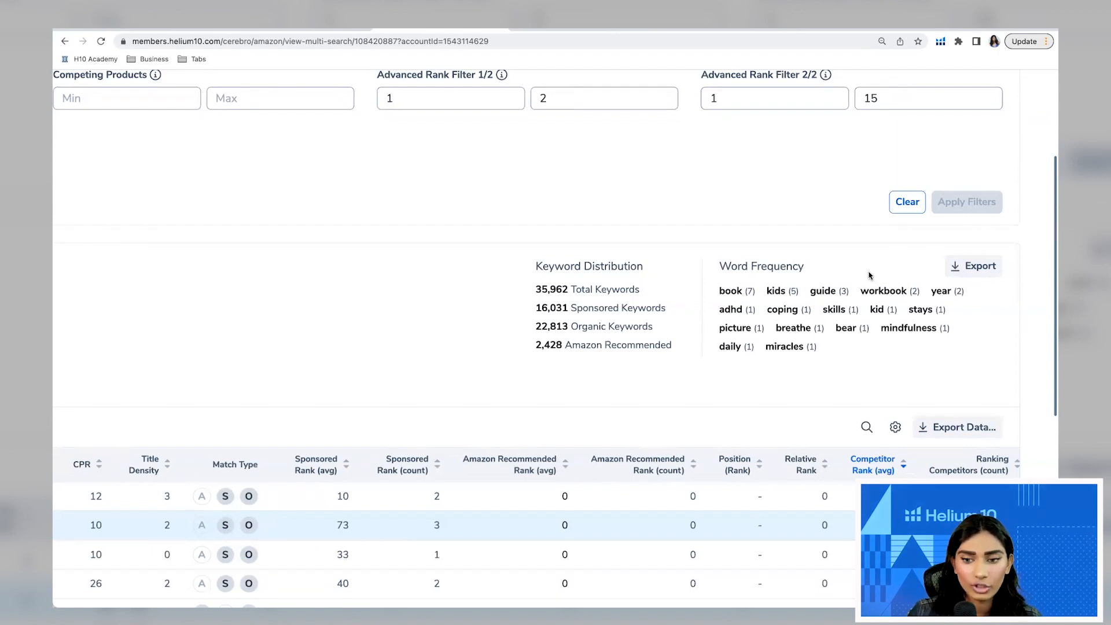
scroll(870, 275, down, 5)
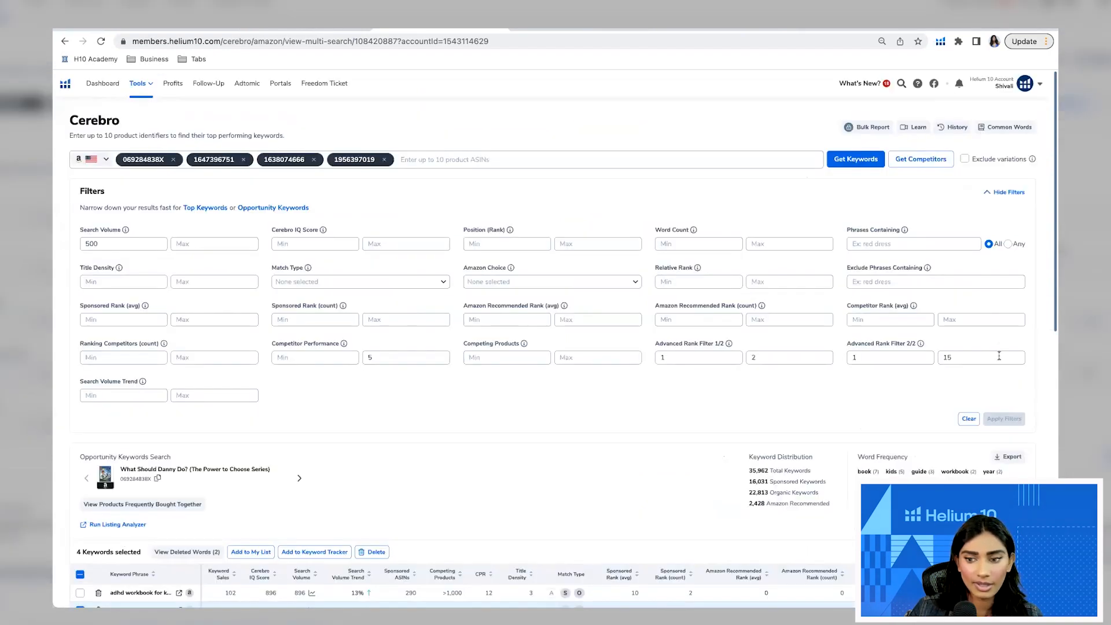
click(969, 418)
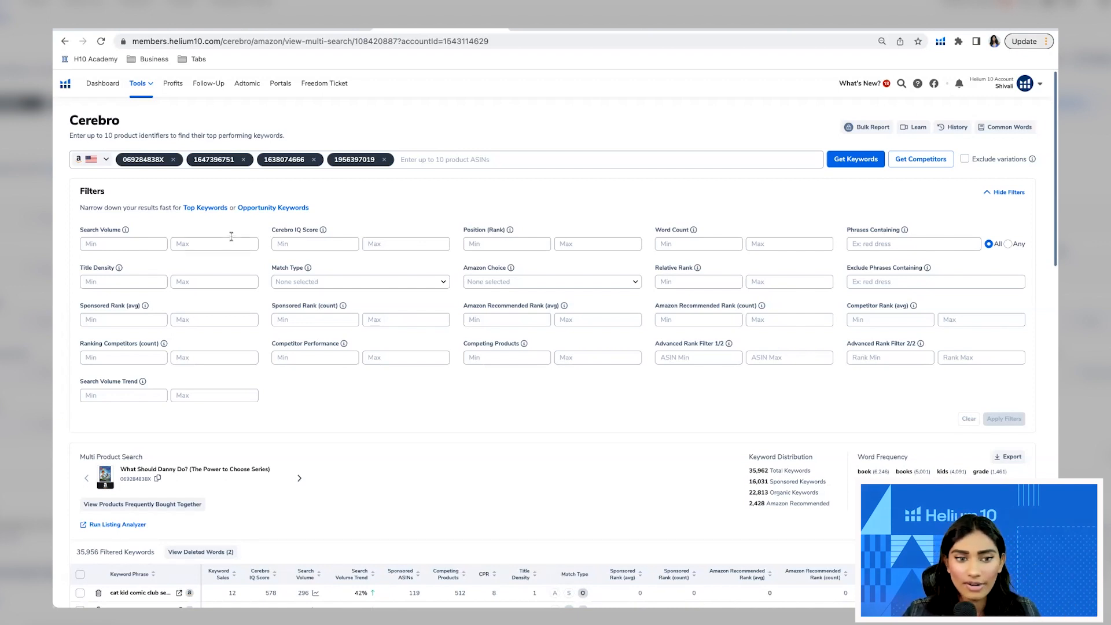
Filter the keyword results to phrases containing "mindfulness" and look over the matching keywords
click(129, 281)
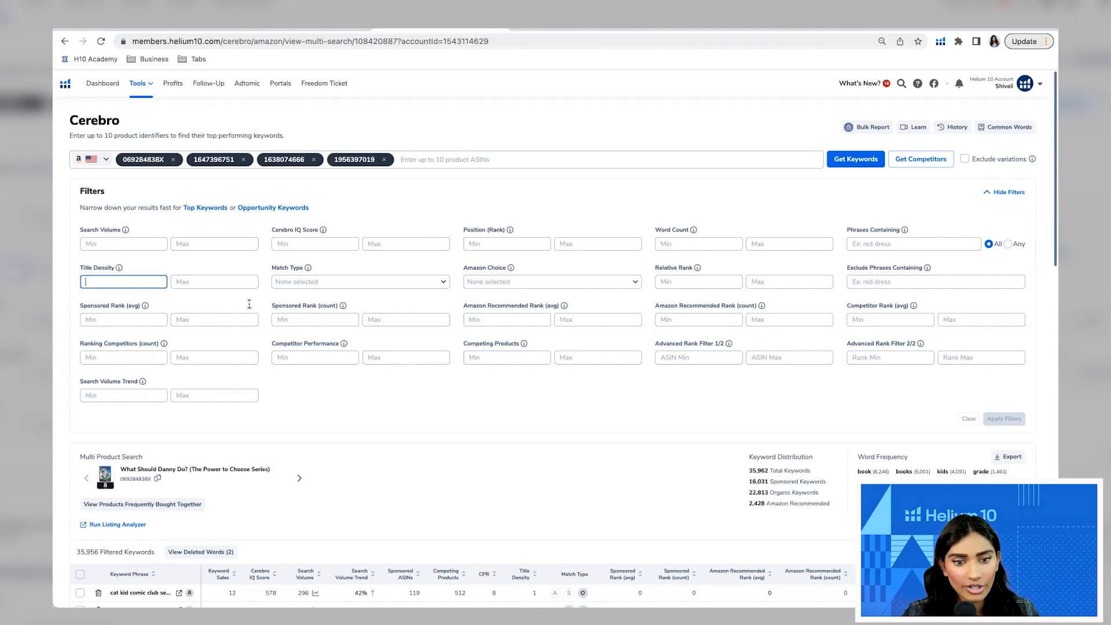
click(586, 358)
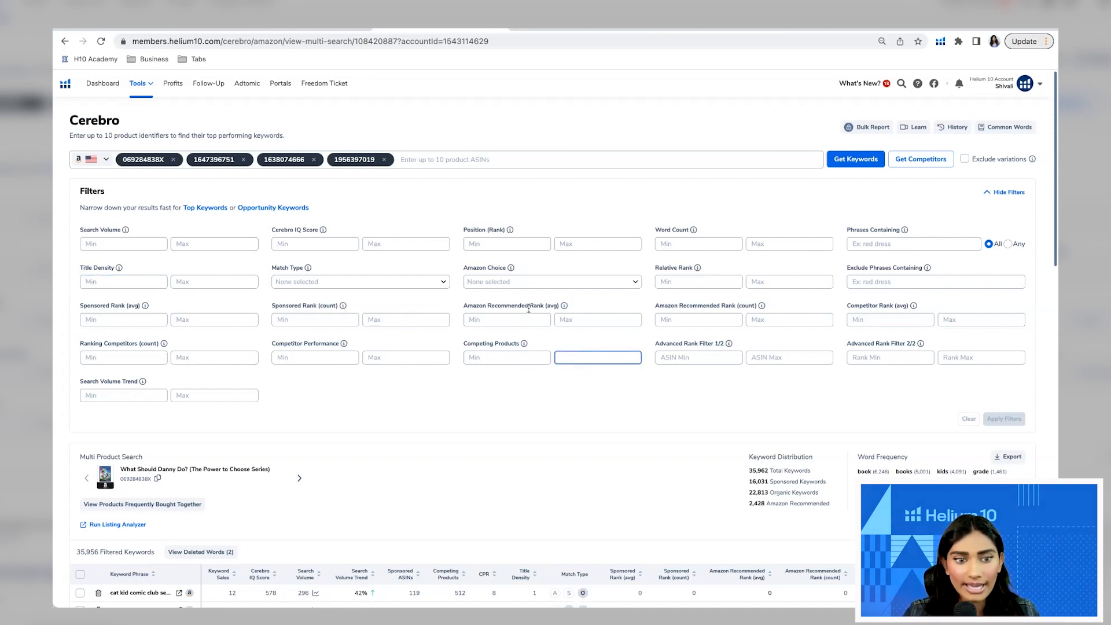
click(573, 307)
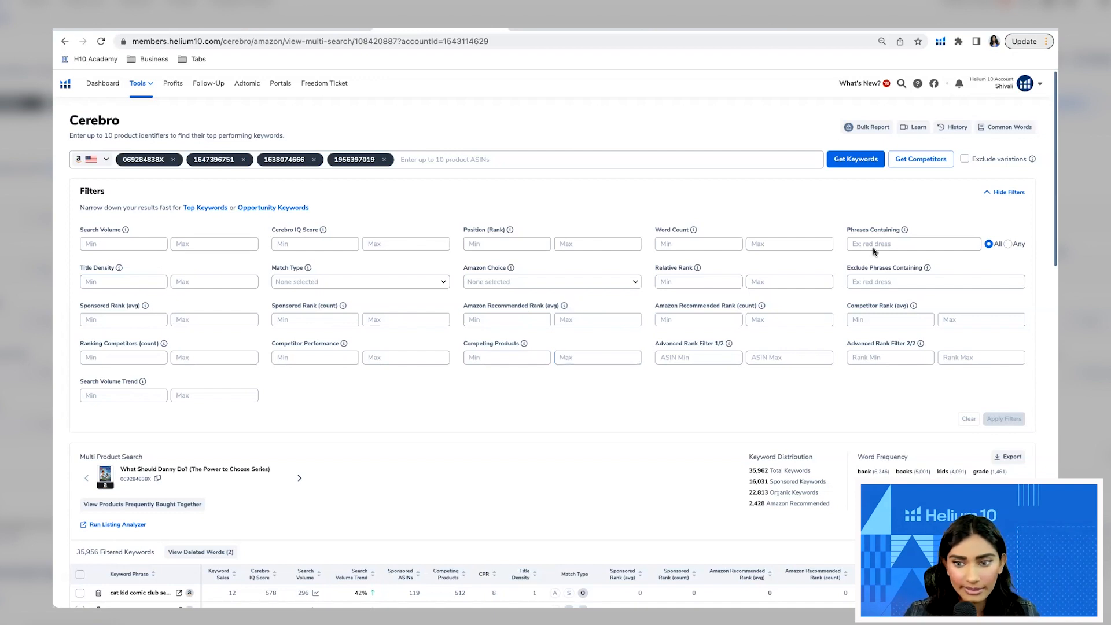
click(889, 241)
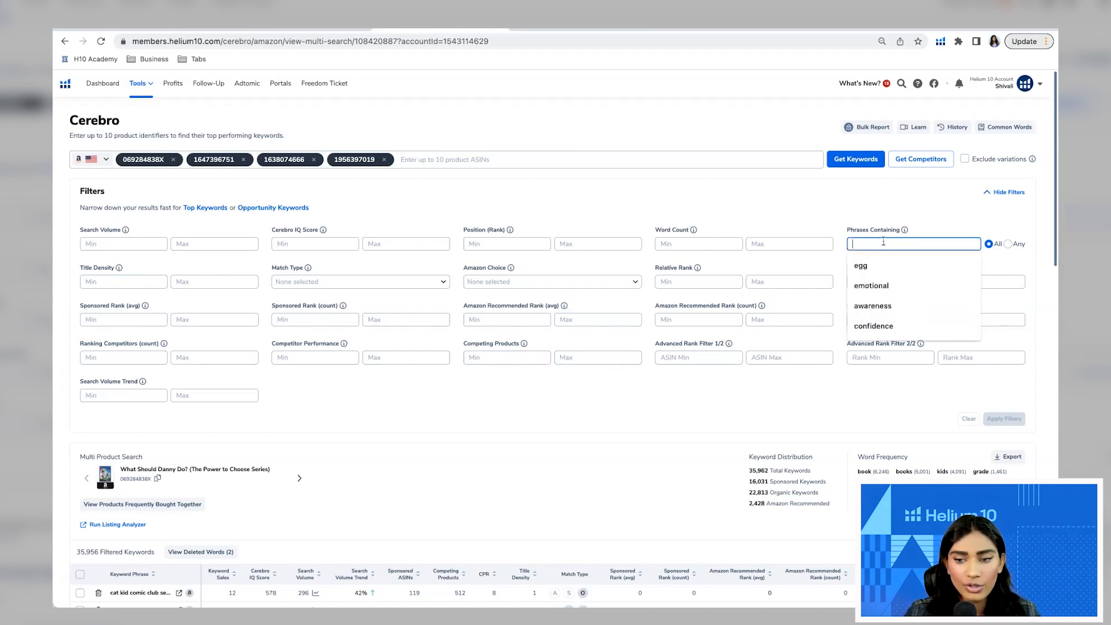
text(')
key(BackSpace)
text(min)
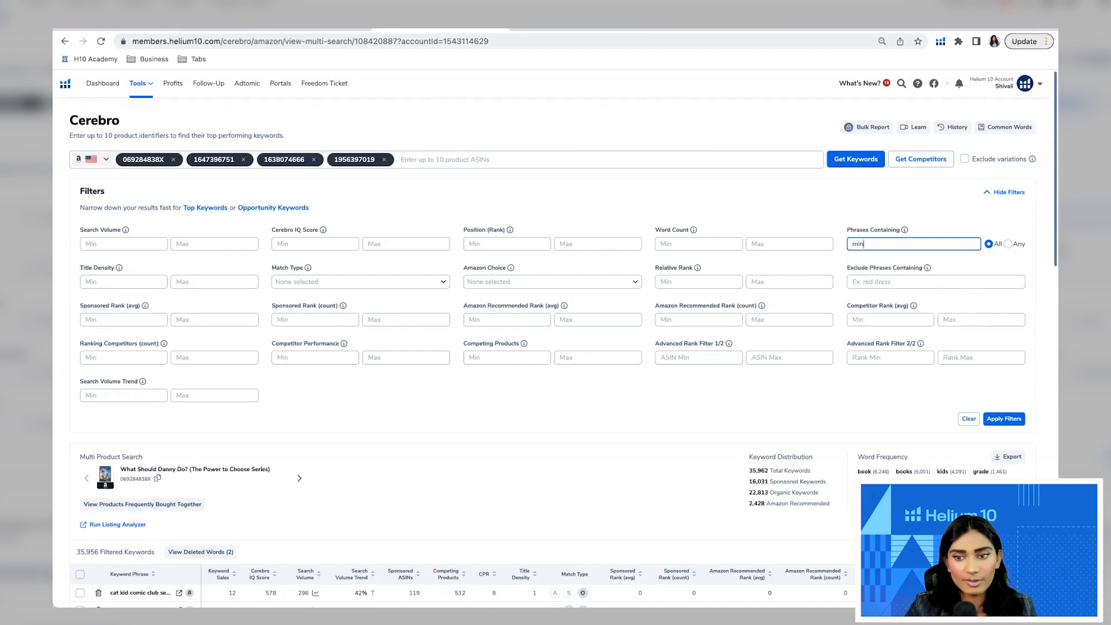
text(dfulness)
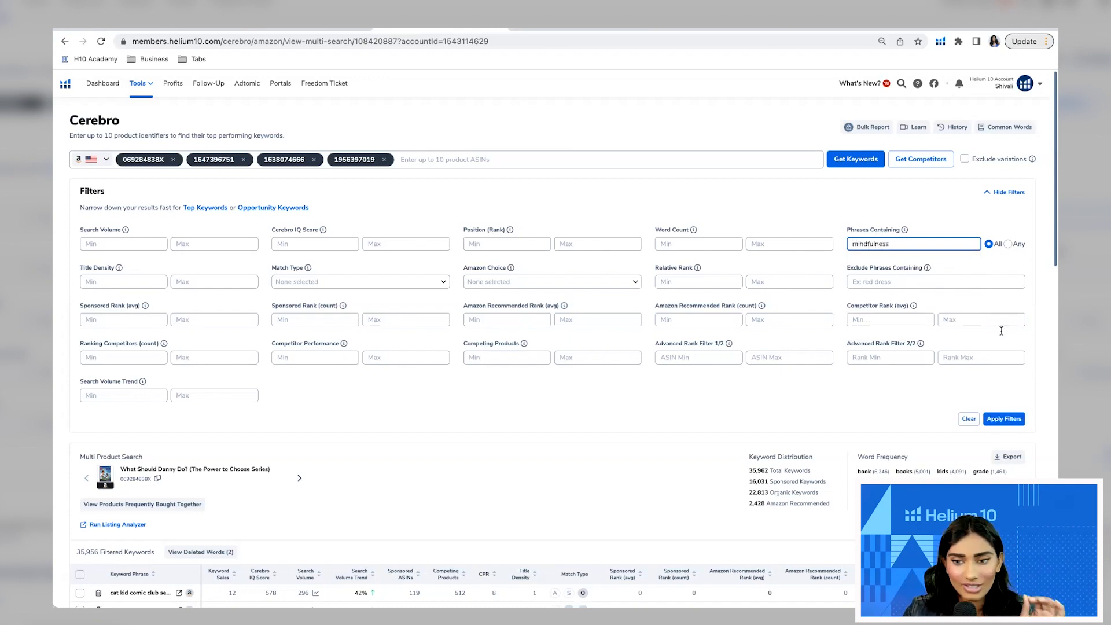
click(999, 420)
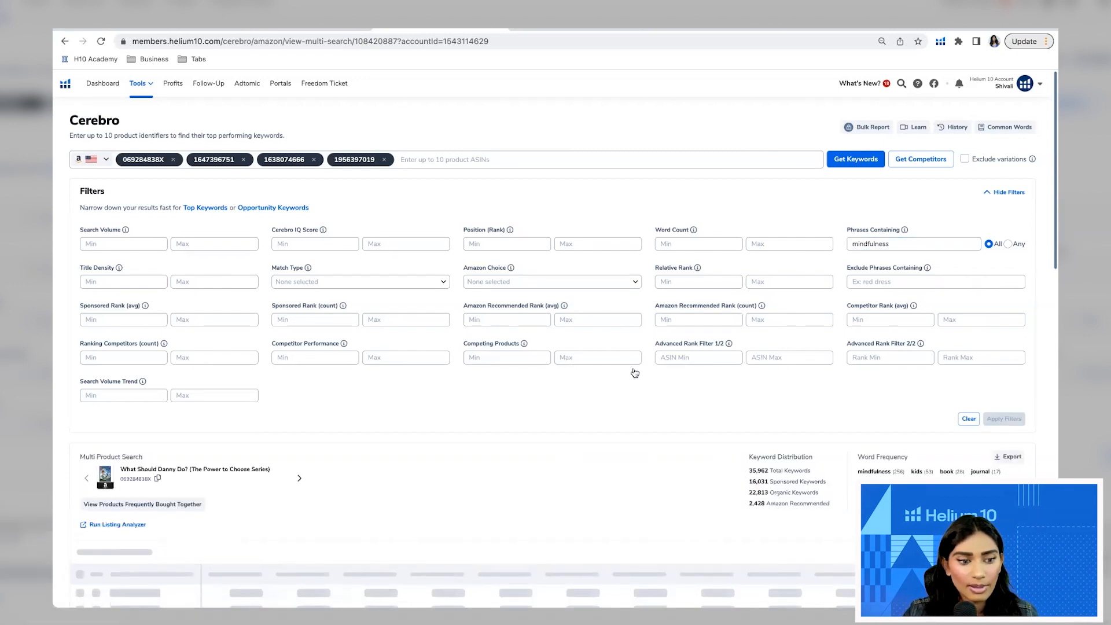
scroll(380, 379, down, 4)
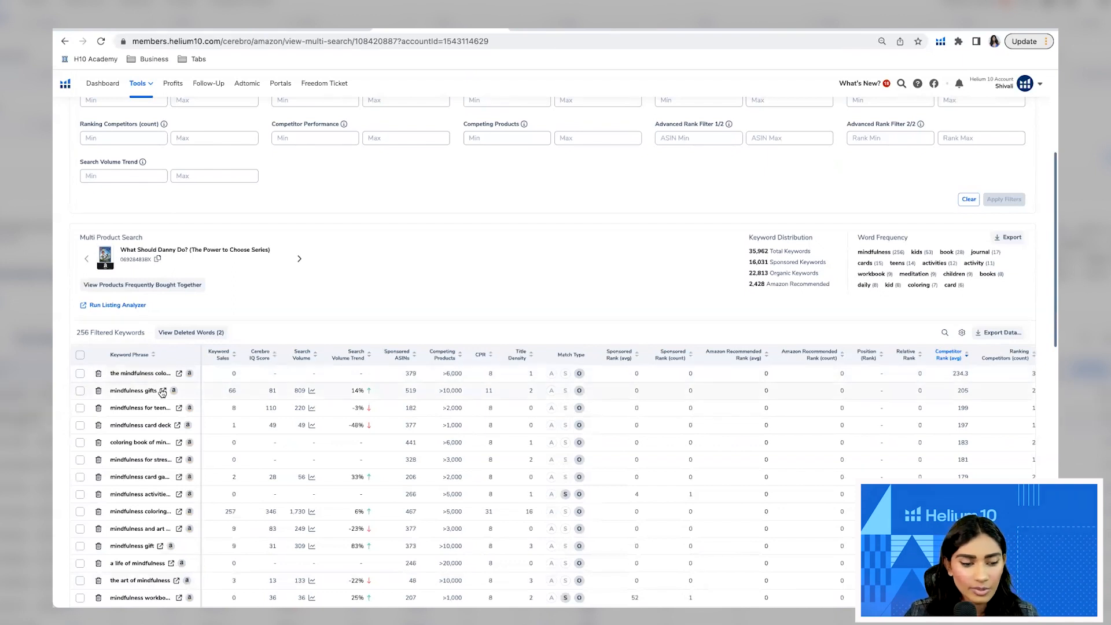
scroll(162, 393, down, 3)
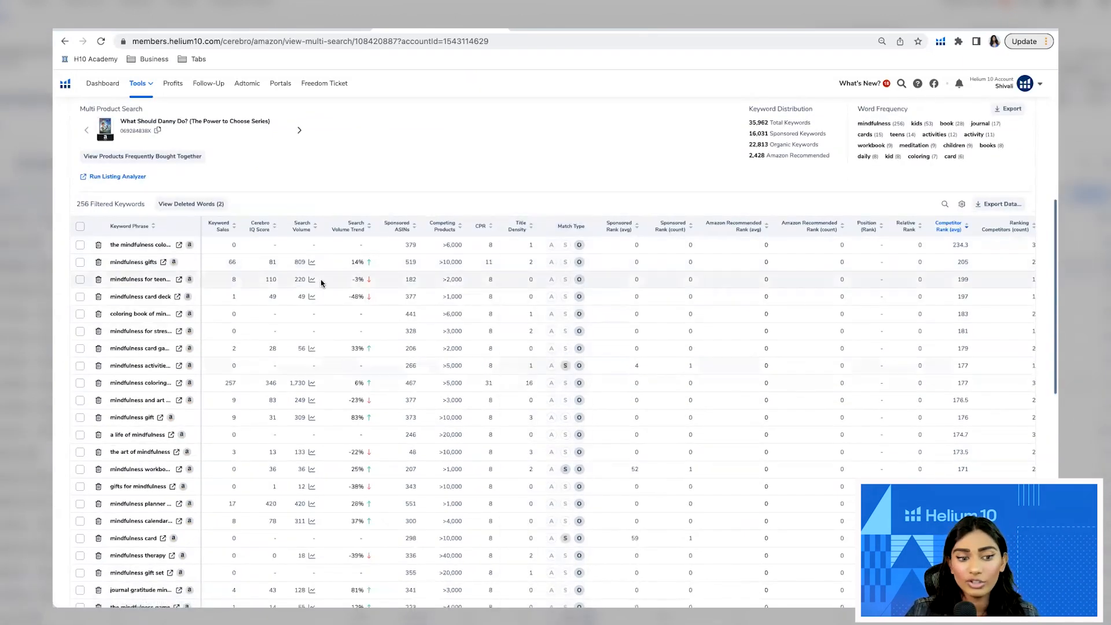
Replace the phrase filter with "kids" and apply it to the keyword results
scroll(463, 298, up, 6)
drag(893, 245, 811, 241)
key(BackSpace)
key(Return)
scroll(493, 401, down, 4)
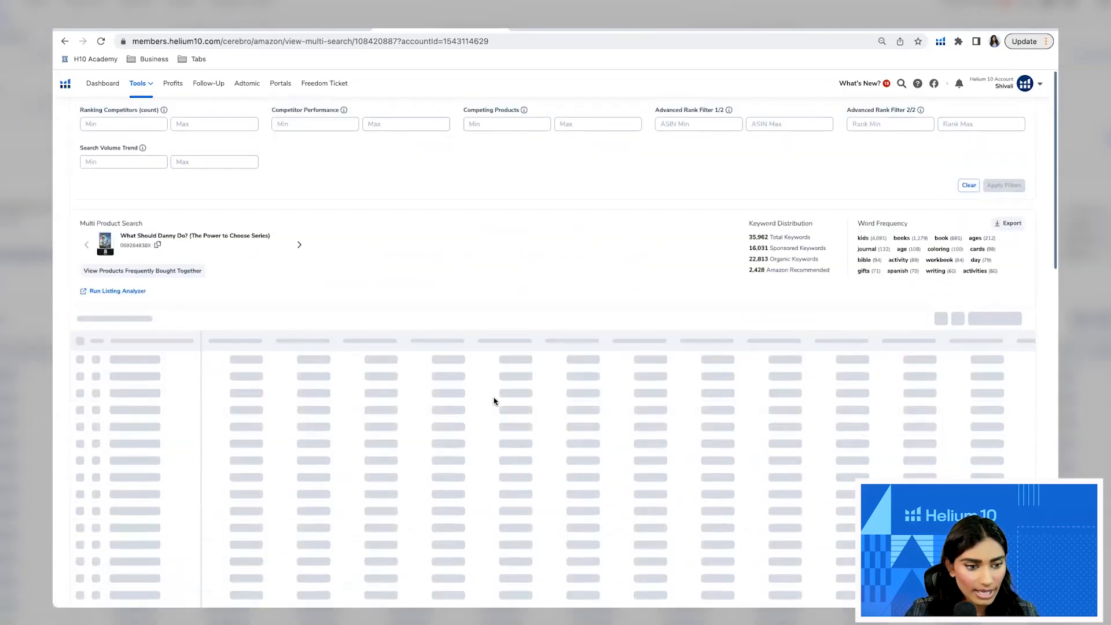
scroll(144, 350, down, 2)
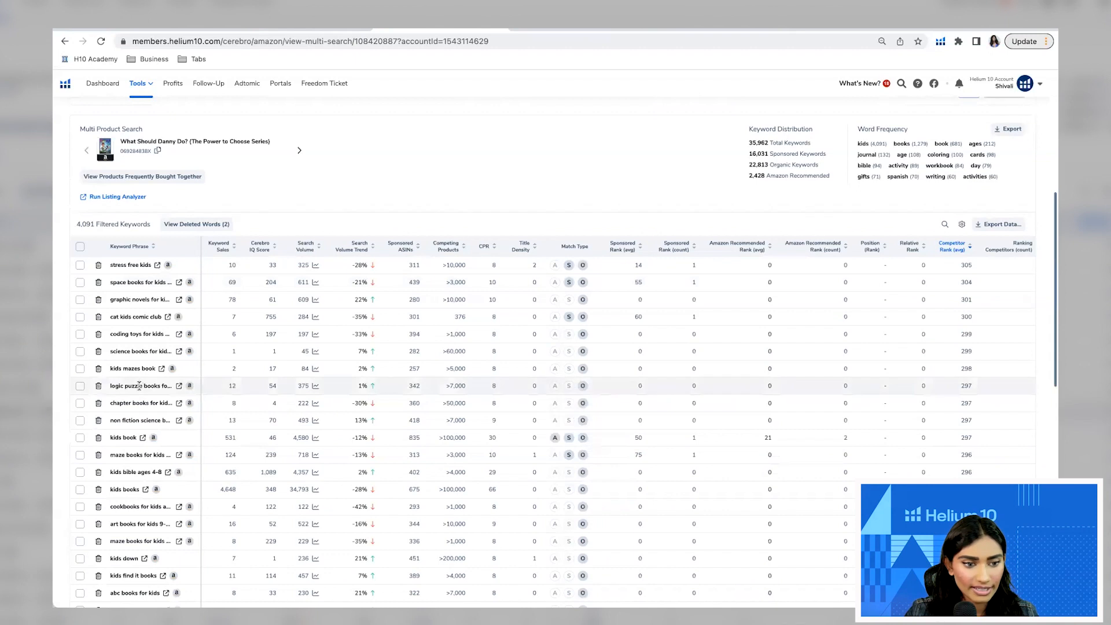
Extend the phrase filter to "kids, mindfulness", matching all terms, and apply it
scroll(900, 246, up, 6)
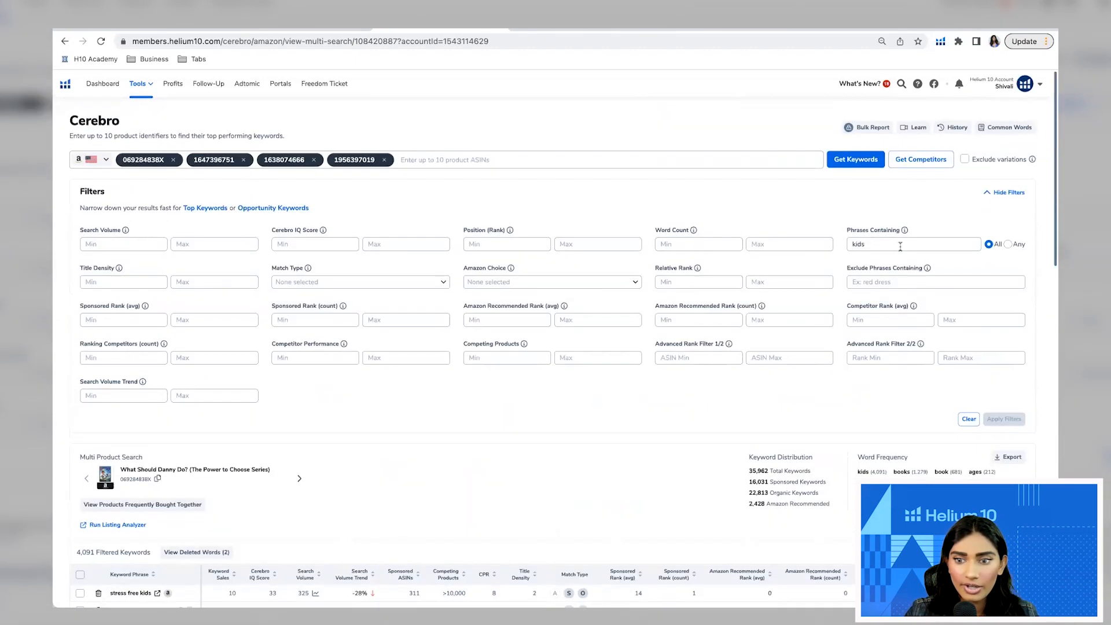
click(893, 242)
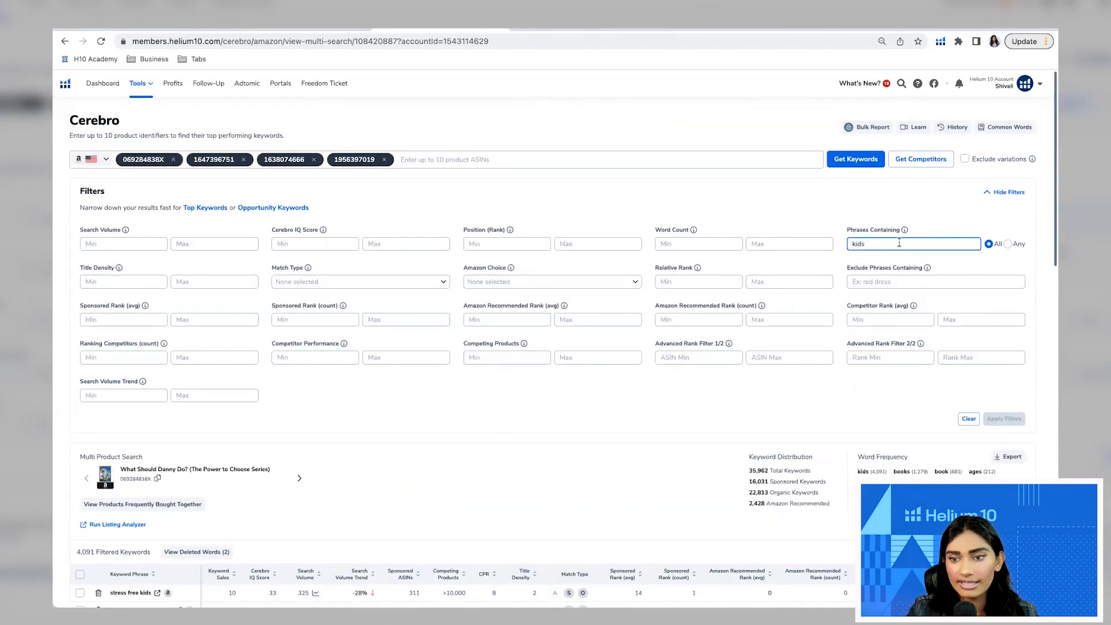
text(, mindfulness)
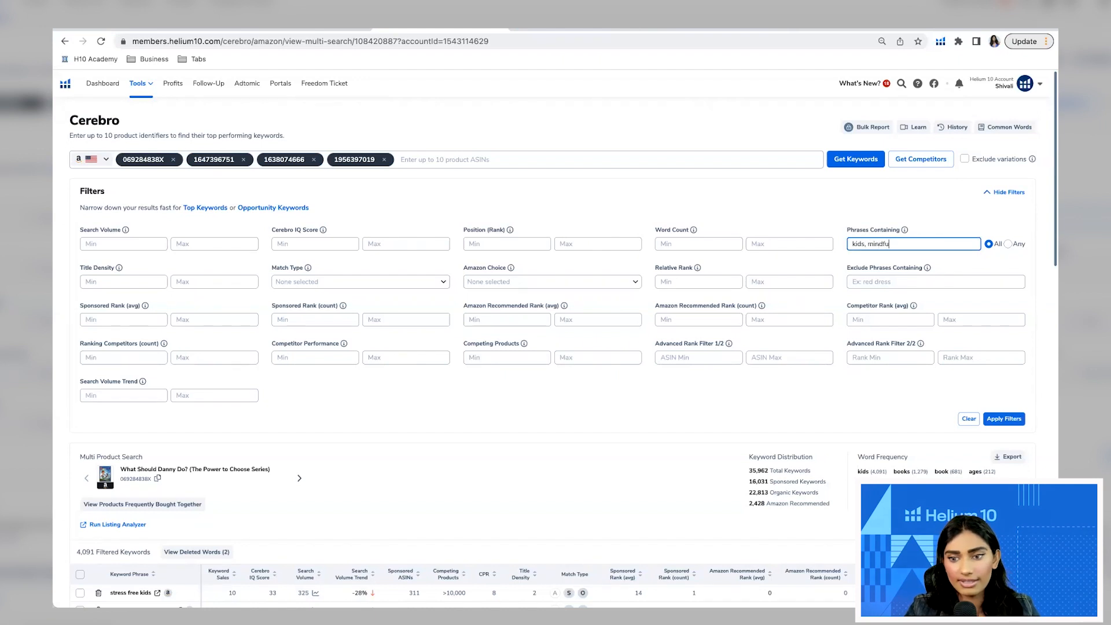
click(1004, 418)
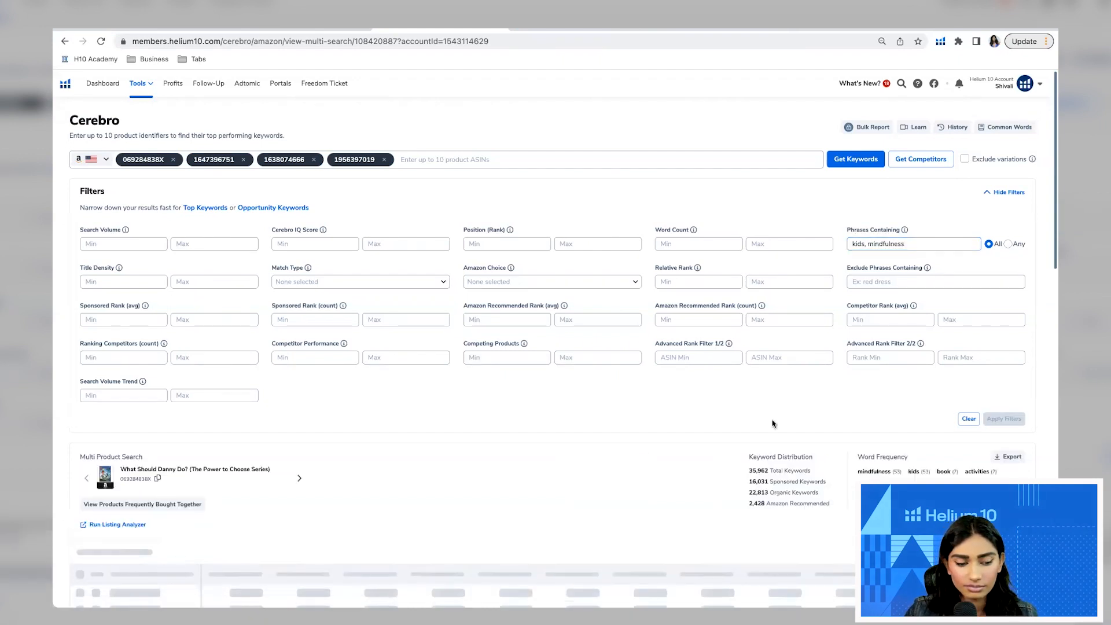
Look through the keywords that contain both "kids" and "mindfulness", comparing their metrics and word frequency
scroll(263, 428, down, 5)
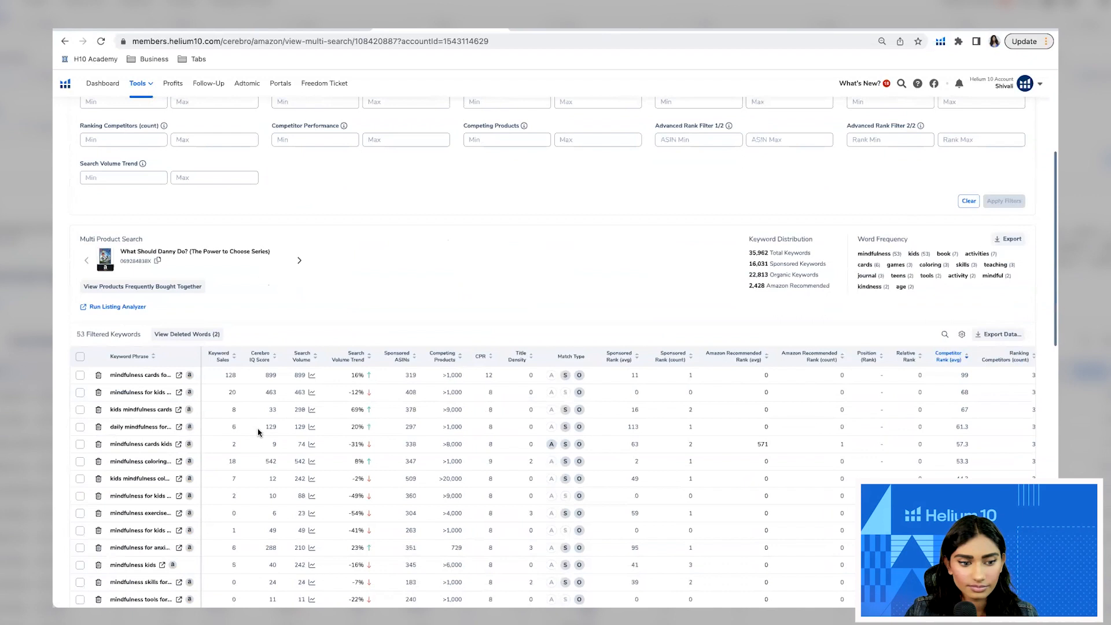
scroll(113, 485, down, 1)
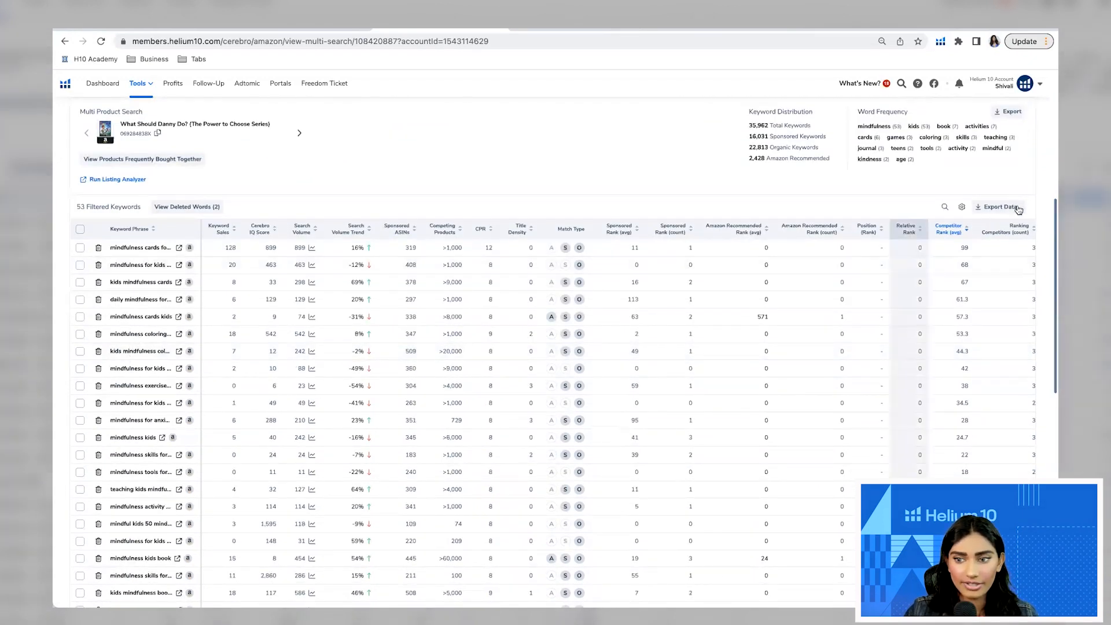
scroll(1018, 209, up, 5)
scroll(1015, 174, down, 5)
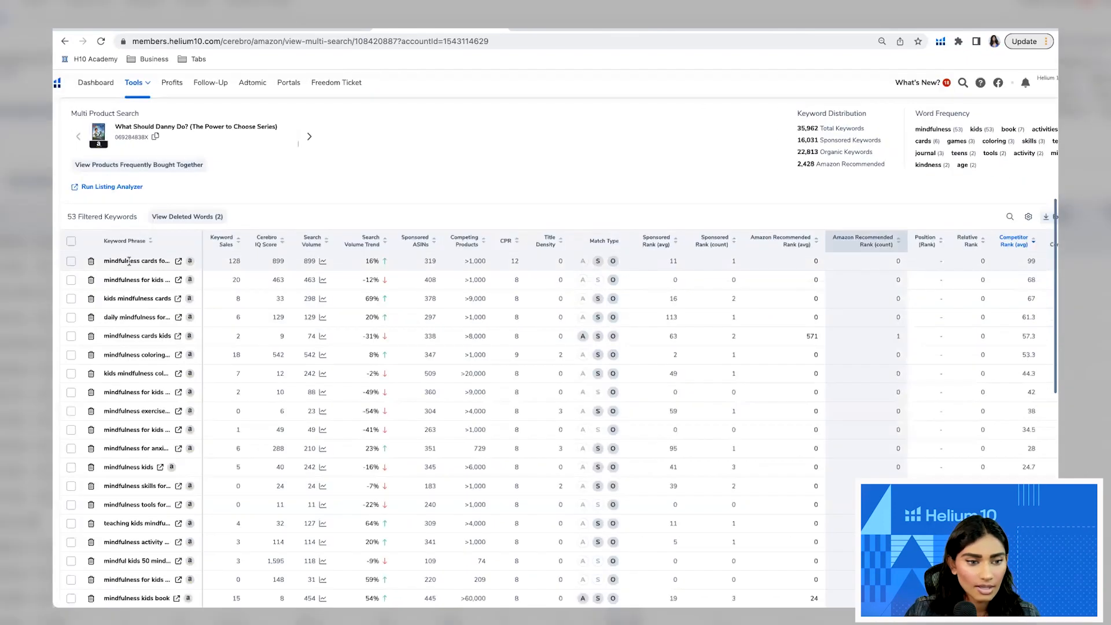
scroll(941, 262, up, 10)
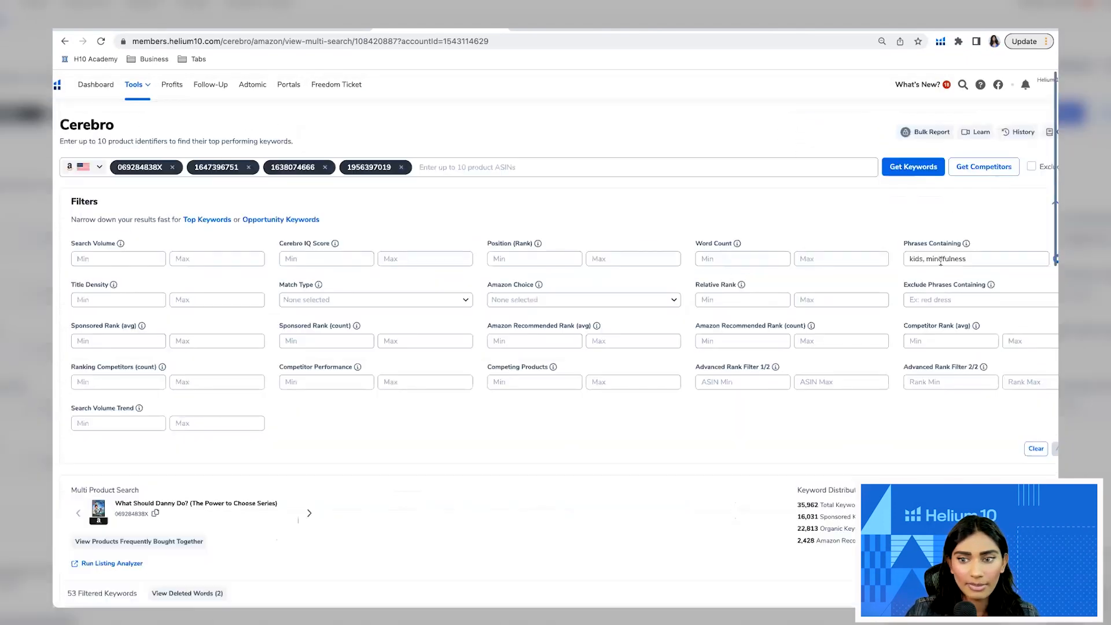
scroll(937, 265, down, 10)
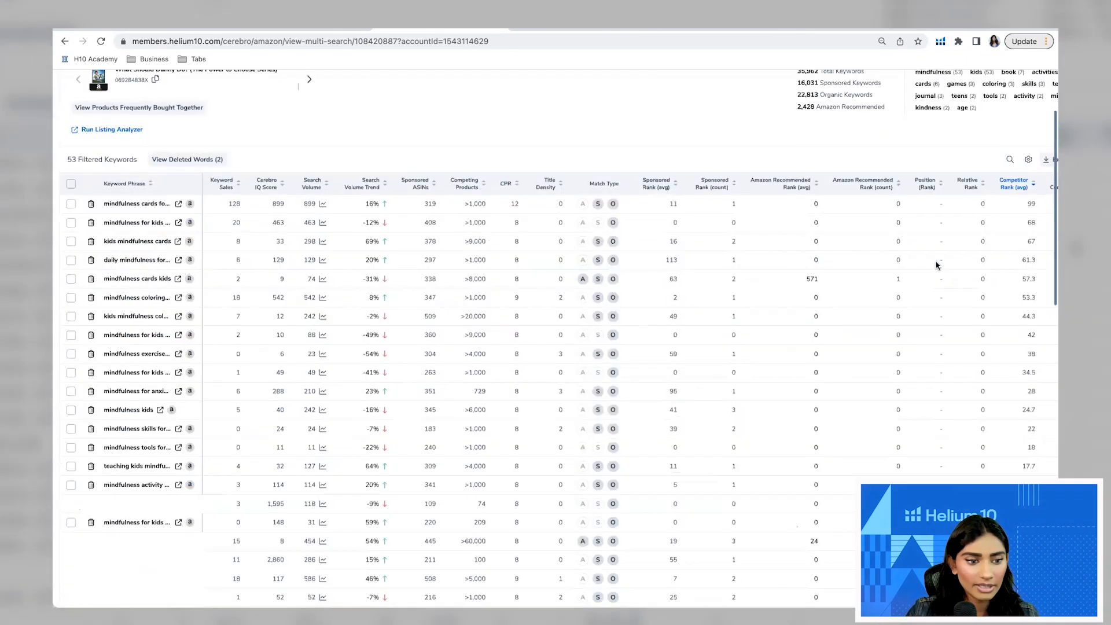
Select all the listed "kids" and "mindfulness" keywords in the Cerebro results and add them to a My List folder
scroll(935, 260, up, 3)
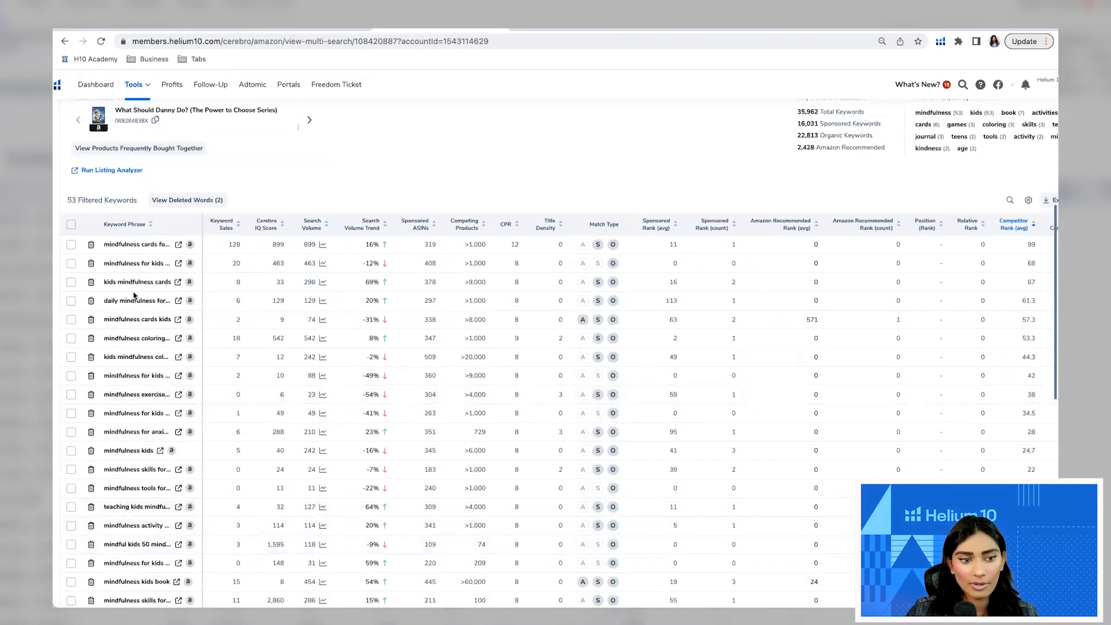
scroll(103, 287, down, 1)
scroll(103, 287, down, 15)
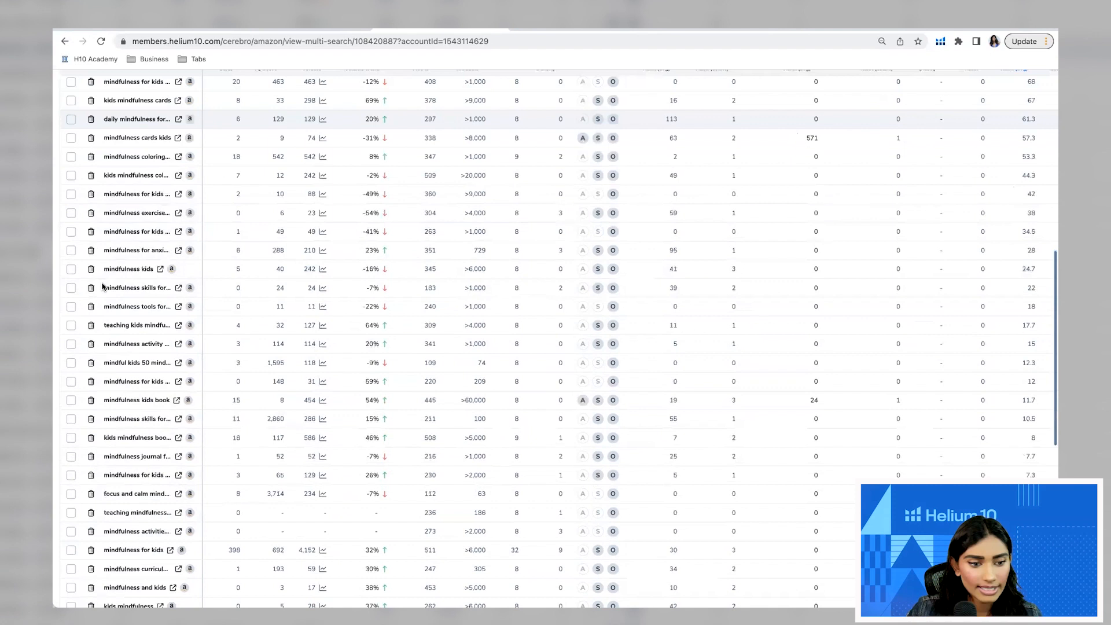
scroll(108, 235, up, 20)
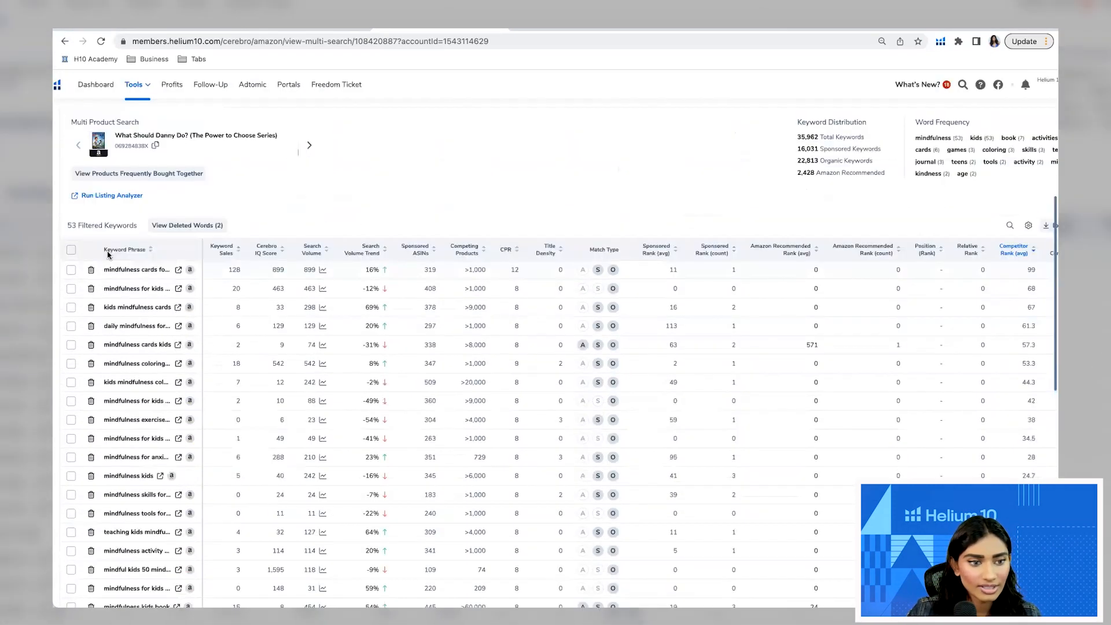
click(71, 249)
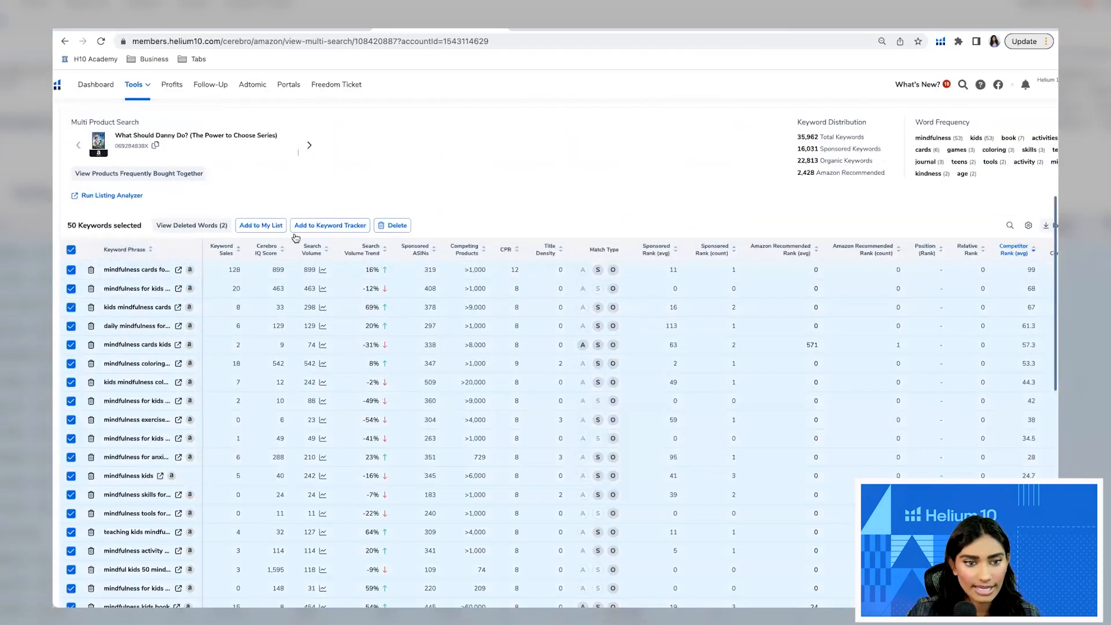
click(262, 225)
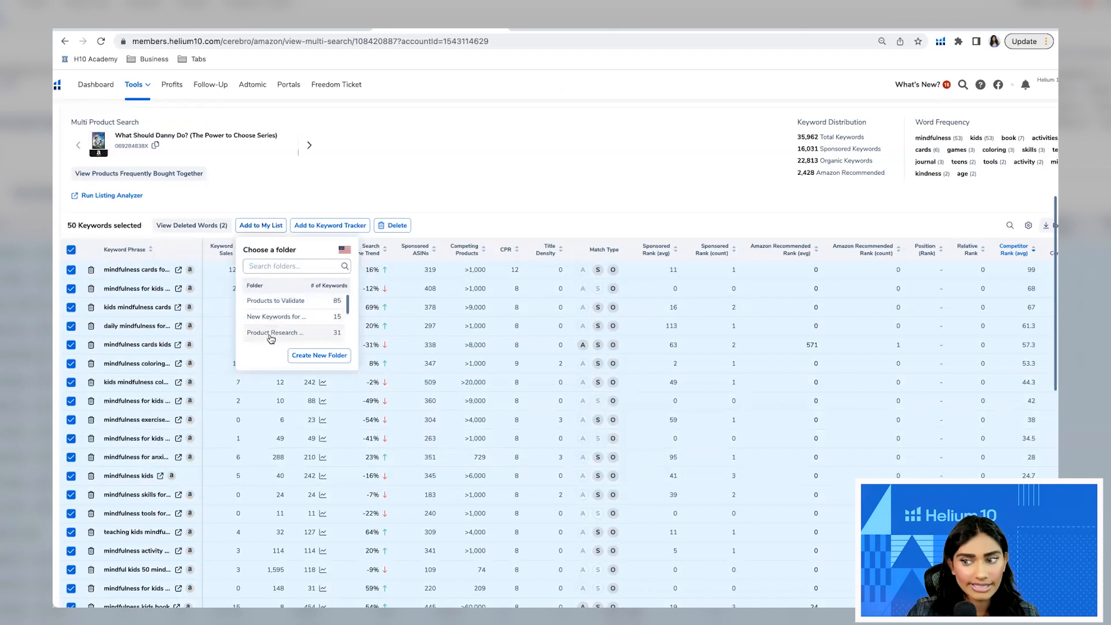
scroll(278, 322, down, 1)
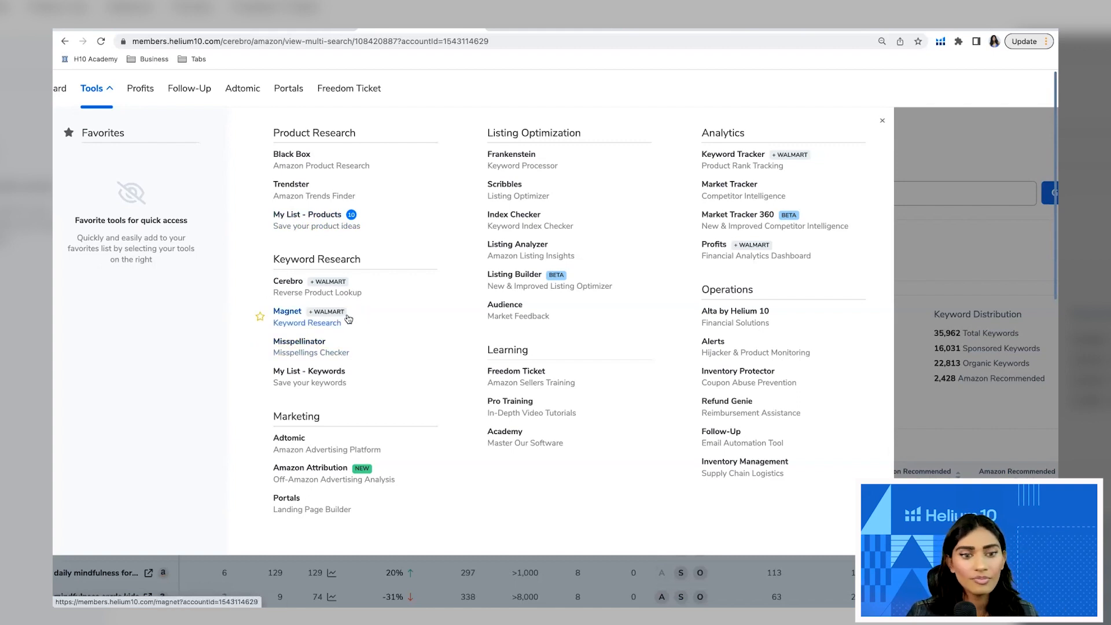
Switch to the Magnet keyword research tool and get keyword suggestions for "mindfulness for kids"
click(301, 325)
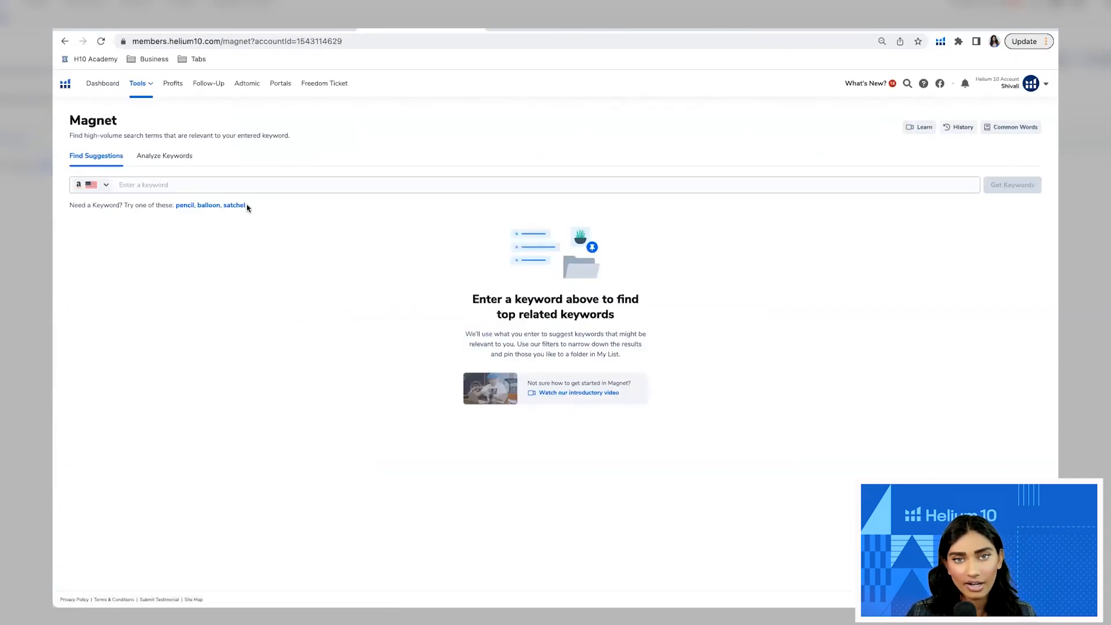
click(233, 185)
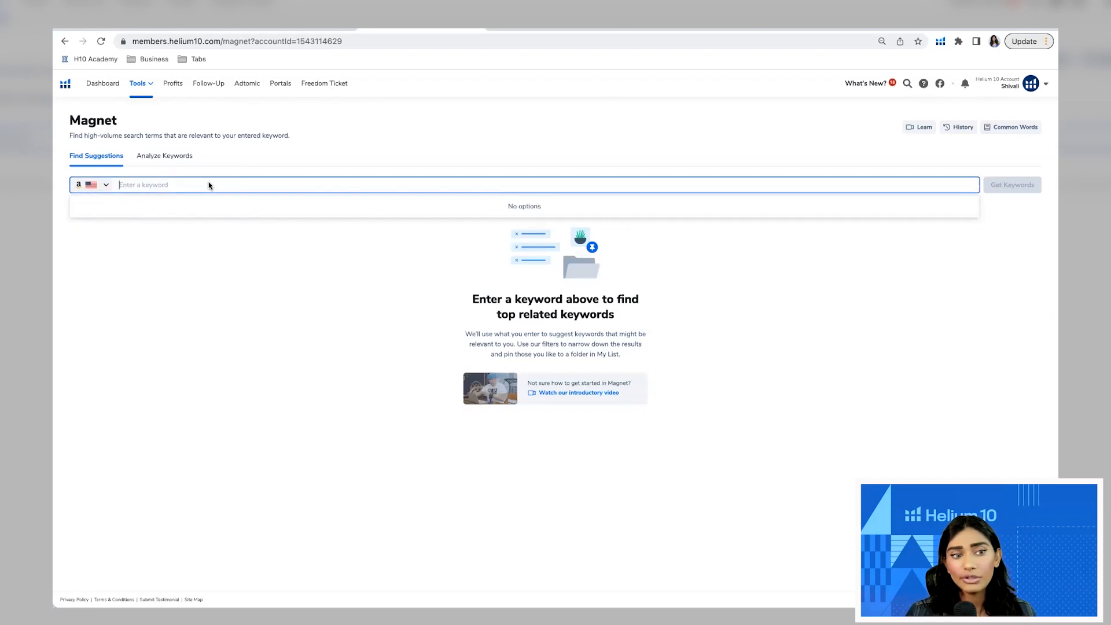
text(mindfulness for kids)
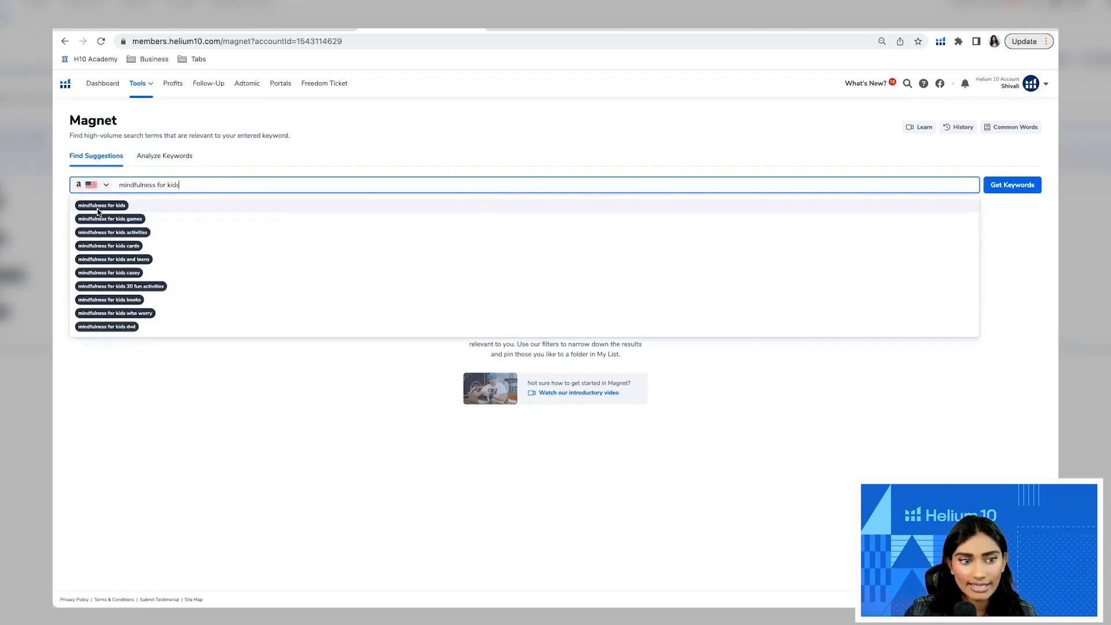
click(98, 207)
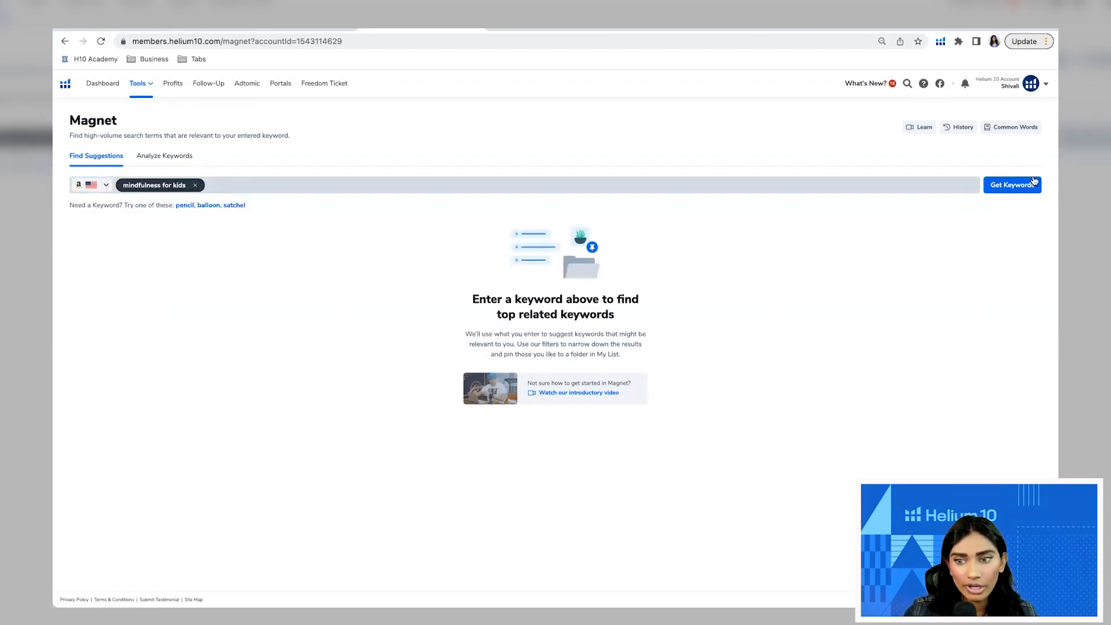
click(1012, 185)
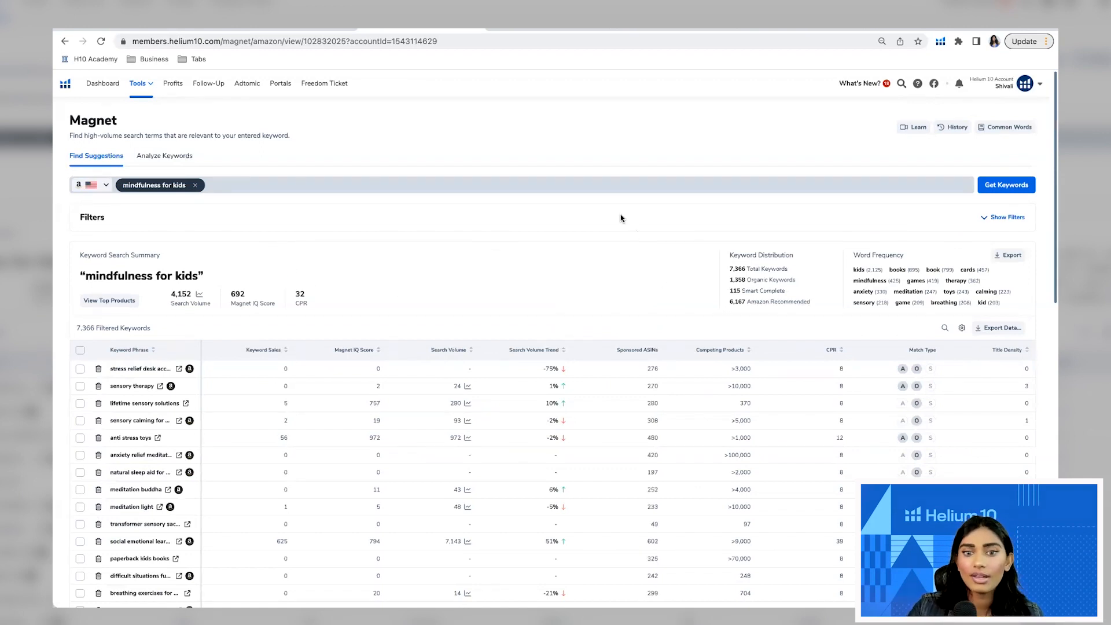
Filter the Magnet suggestions to phrases containing all of "mindfulness, kids" and apply the filter
click(1005, 217)
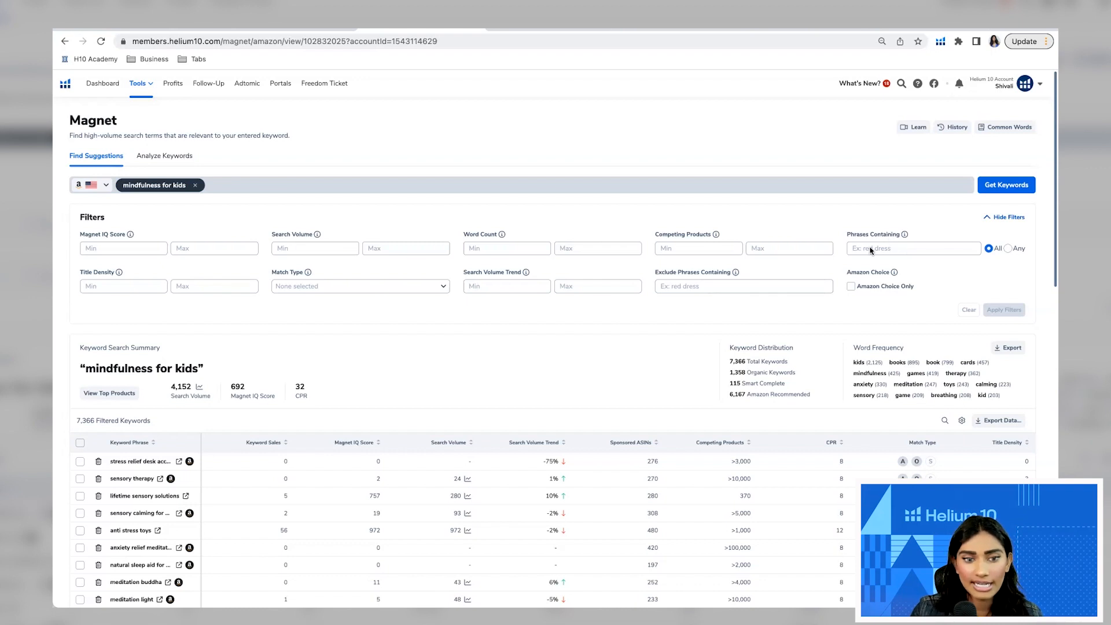
scroll(790, 297, down, 3)
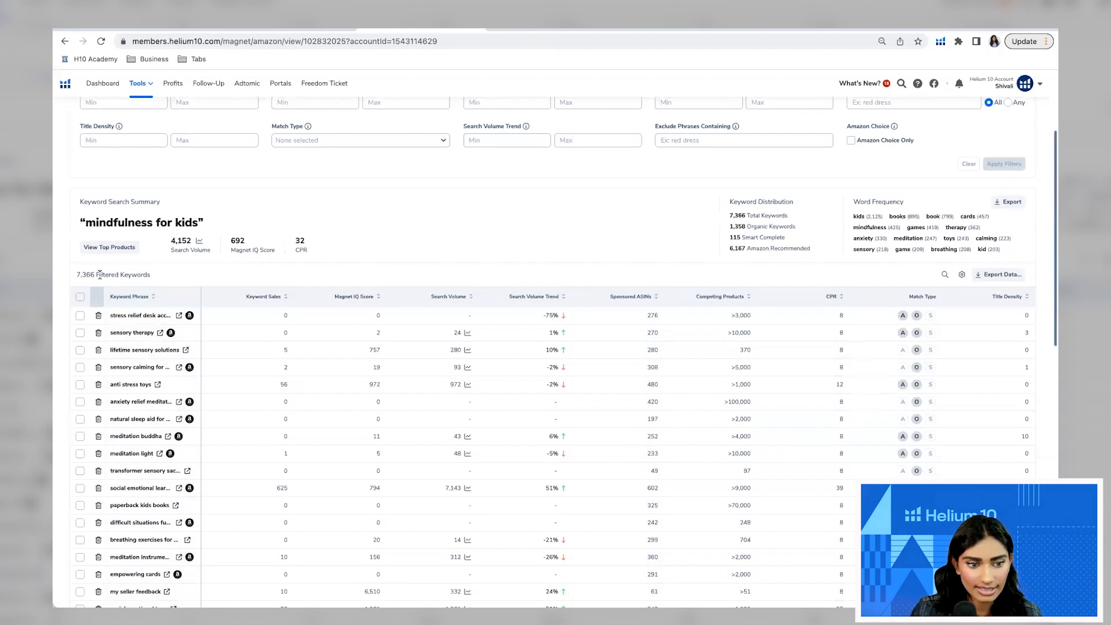
scroll(595, 237, up, 3)
click(865, 248)
text(medd)
key(BackSpace)
text(indfulness, kids)
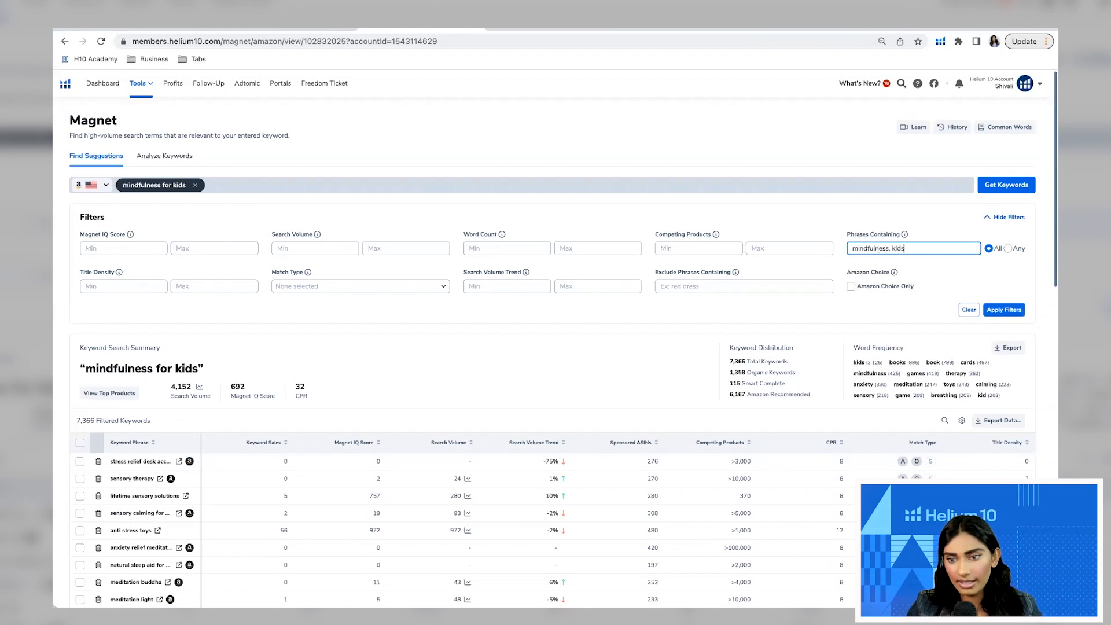
click(1003, 310)
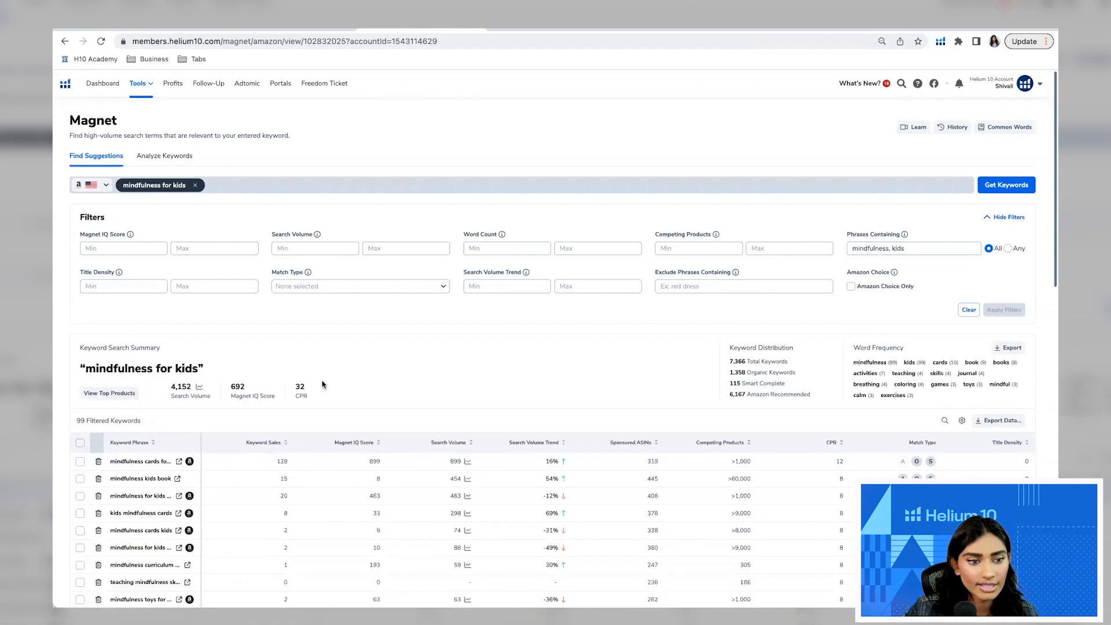
Review the filtered Magnet keywords, select all on the page and add them to the "Mindfulness for Kidds" folder in My List
scroll(87, 405, up, 5)
scroll(87, 405, down, 3)
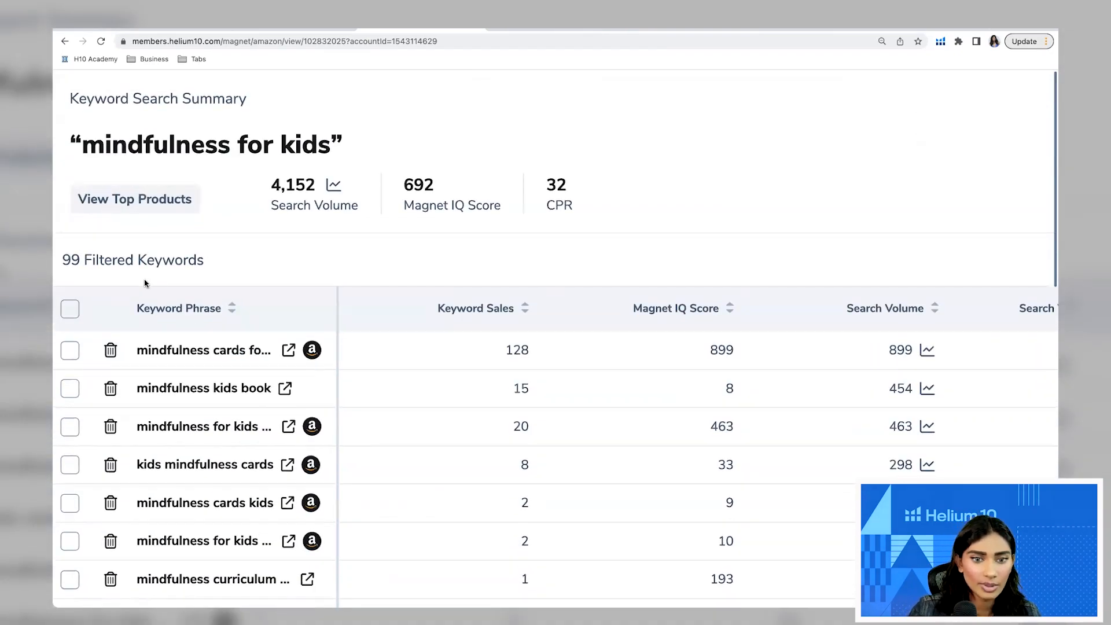
scroll(269, 283, down, 3)
scroll(190, 405, down, 3)
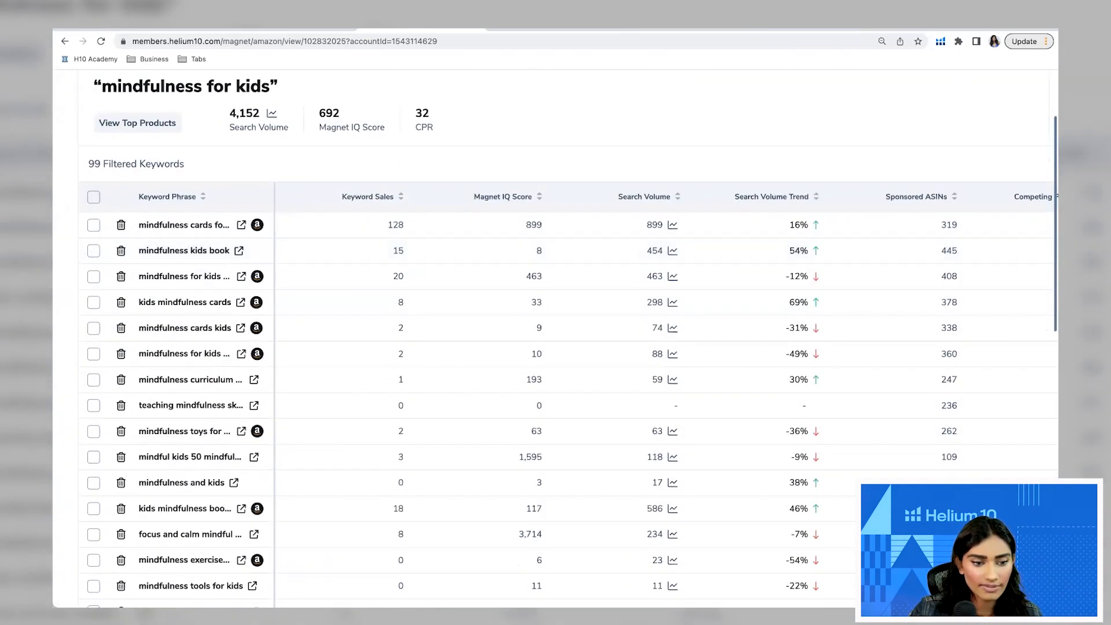
scroll(235, 482, down, 3)
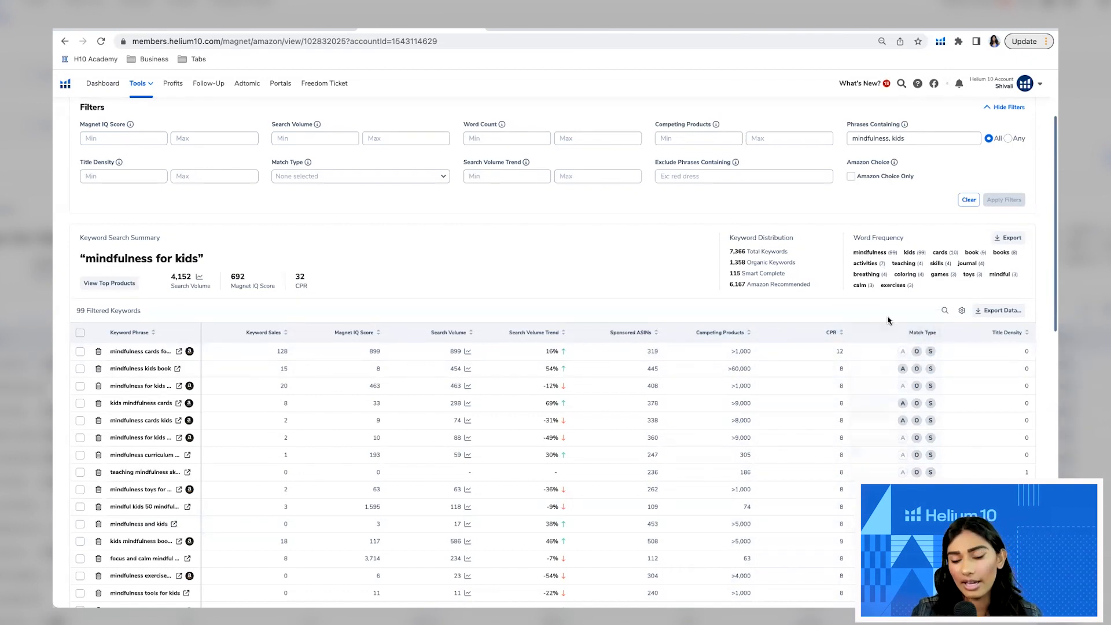
click(80, 335)
scroll(80, 337, down, 10)
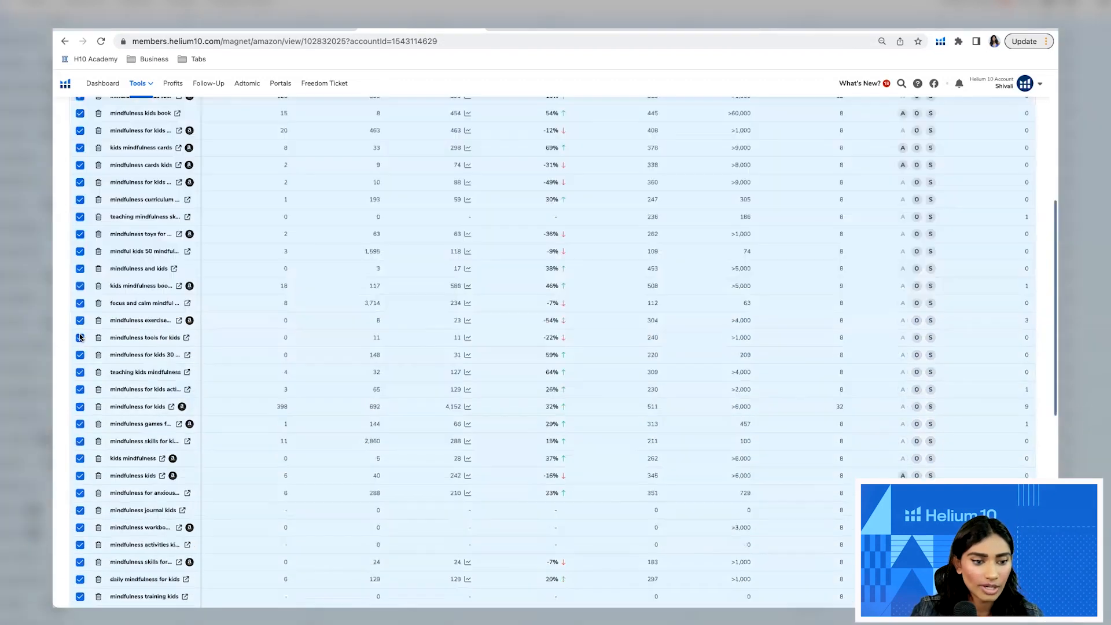
scroll(80, 337, down, 3)
scroll(181, 421, up, 15)
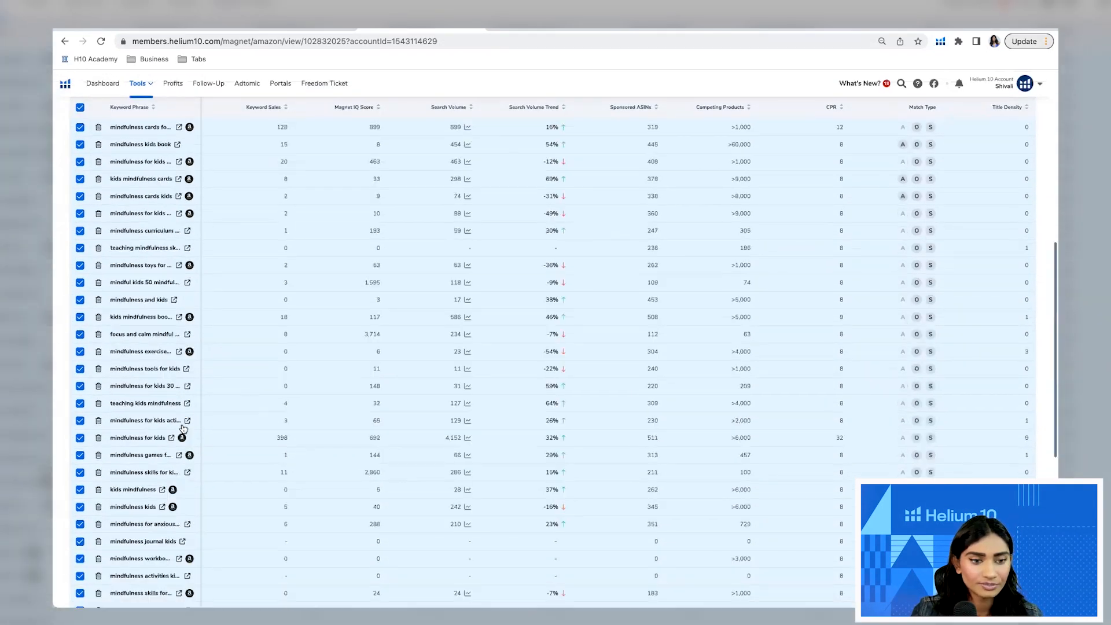
click(181, 421)
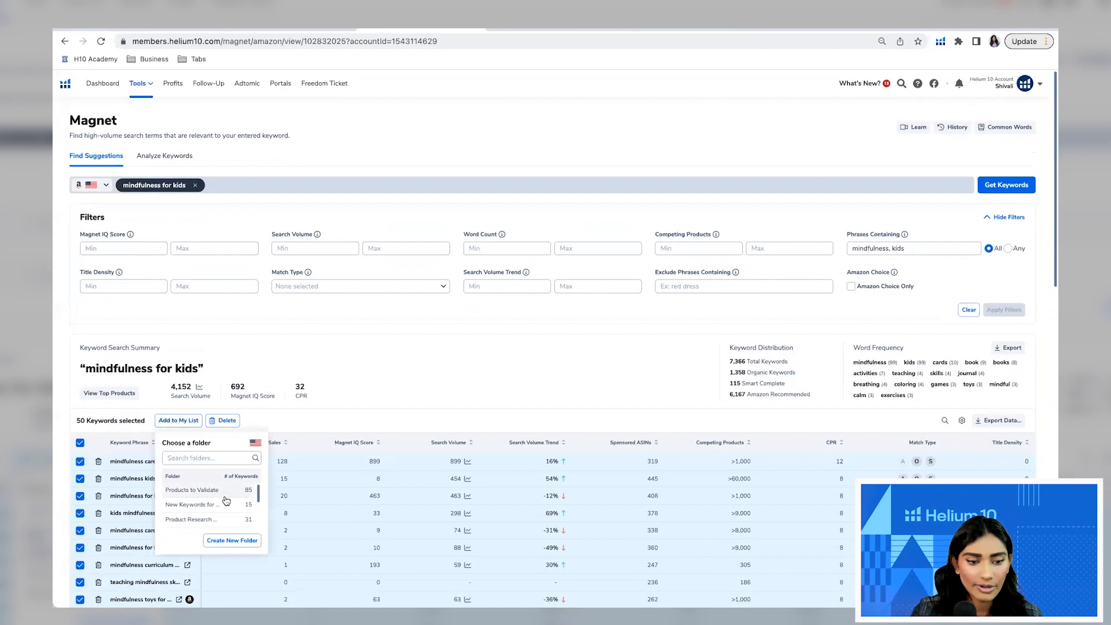
scroll(226, 501, down, 1)
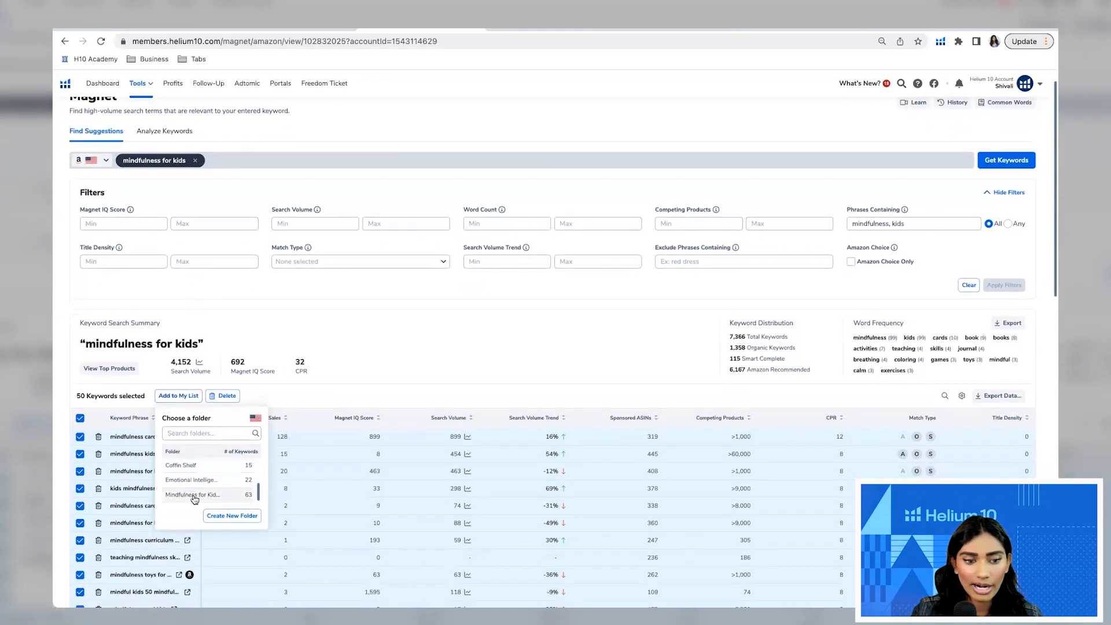
click(192, 494)
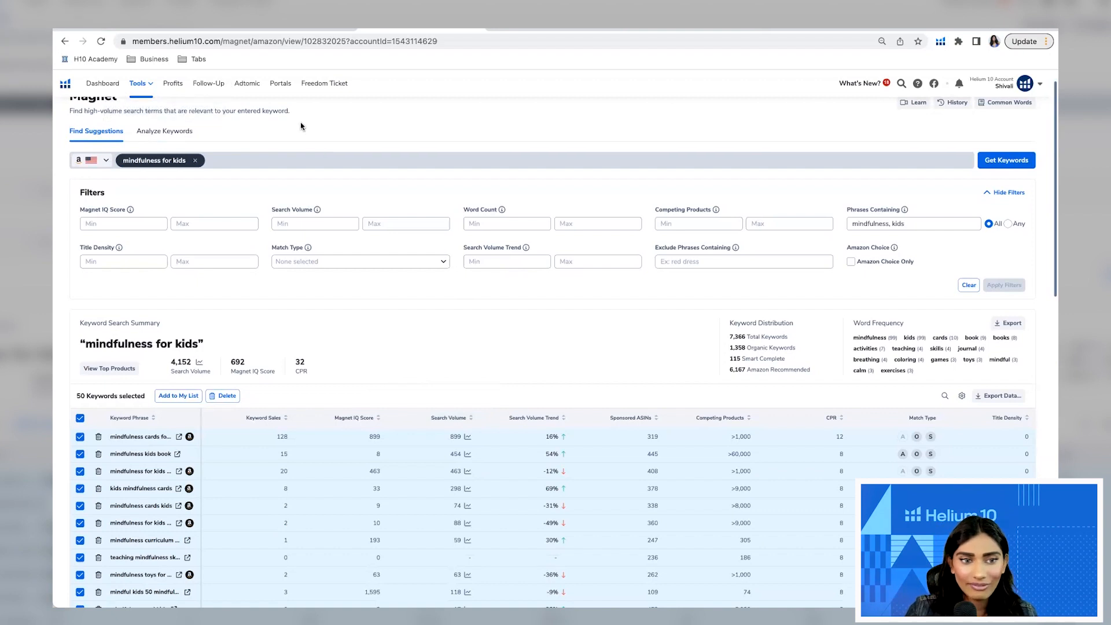
Open the "Mindfulness for Kidds" folder in My List - Keywords and look through its saved keywords, search volumes and competing products
click(148, 85)
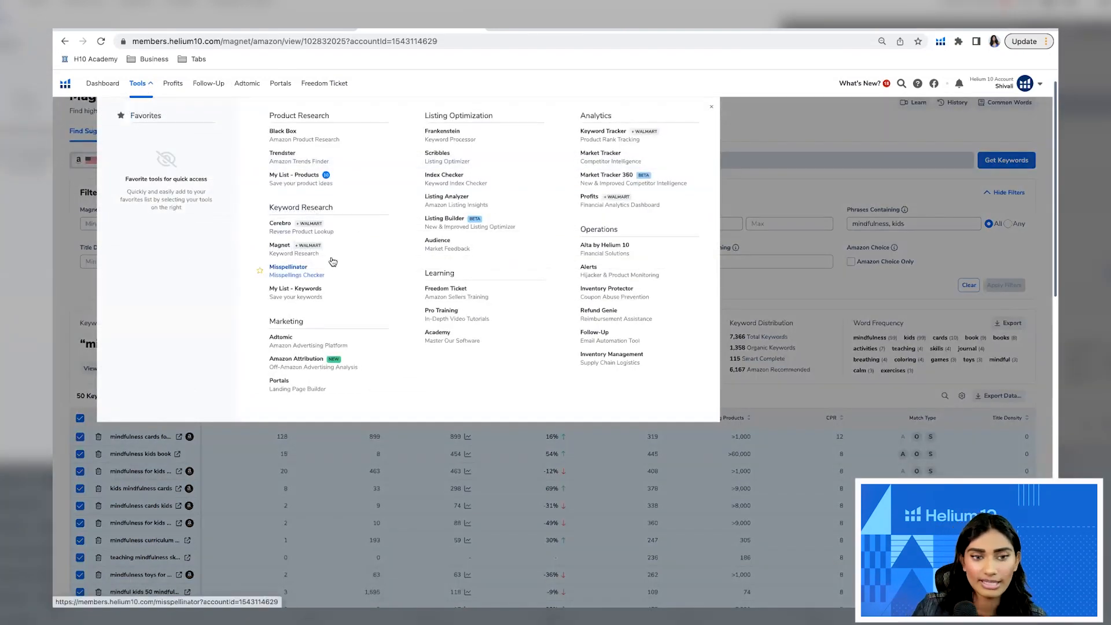
click(291, 295)
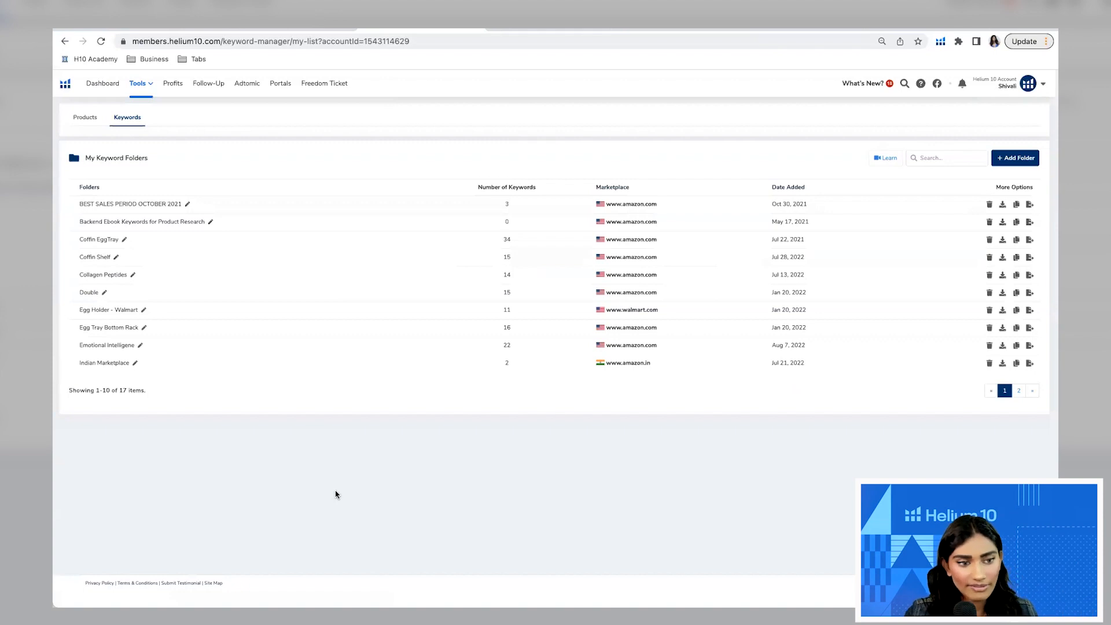
click(1019, 391)
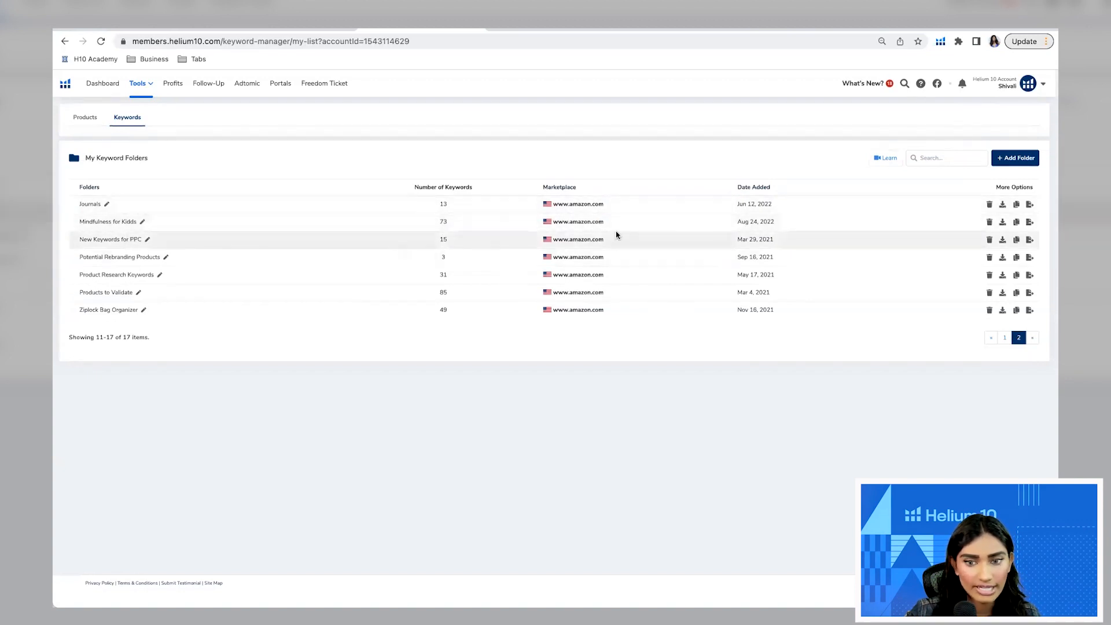
click(130, 221)
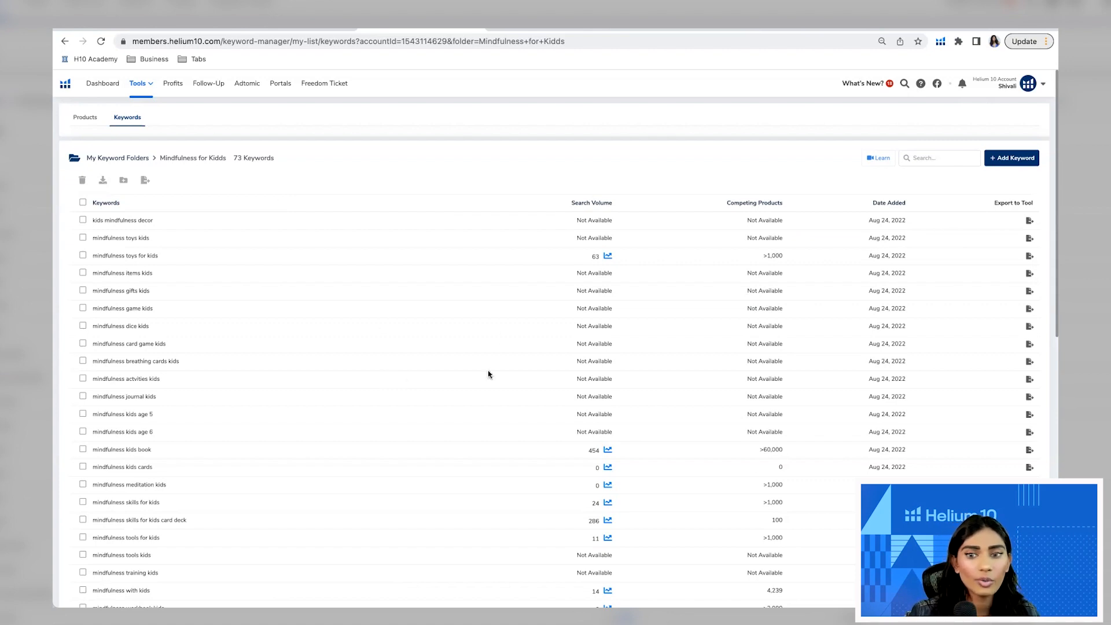
scroll(702, 288, down, 8)
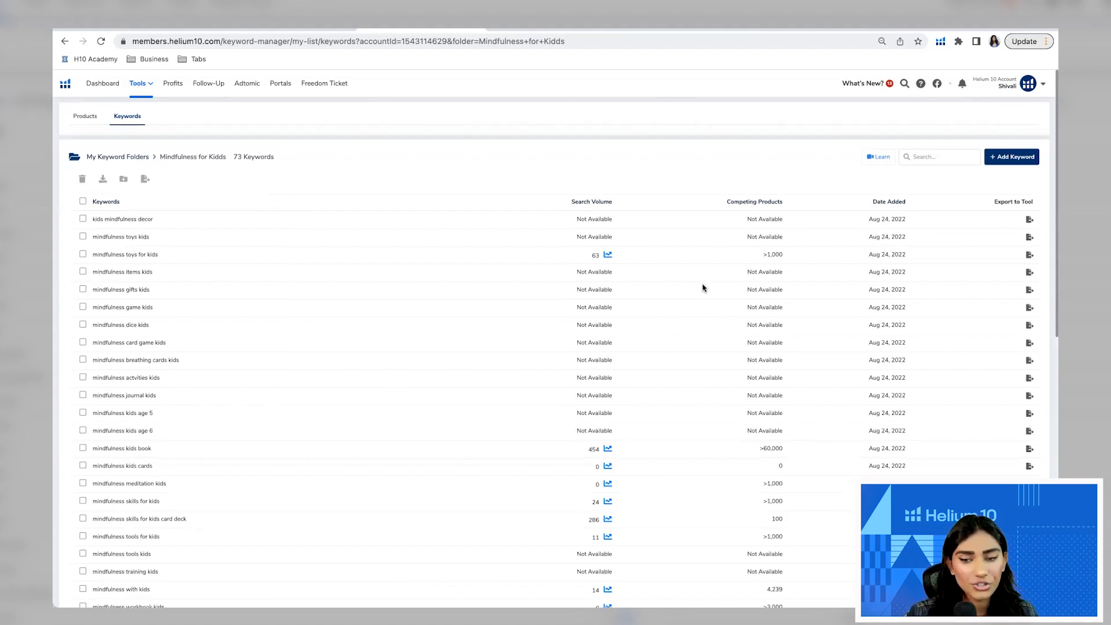
scroll(703, 287, down, 3)
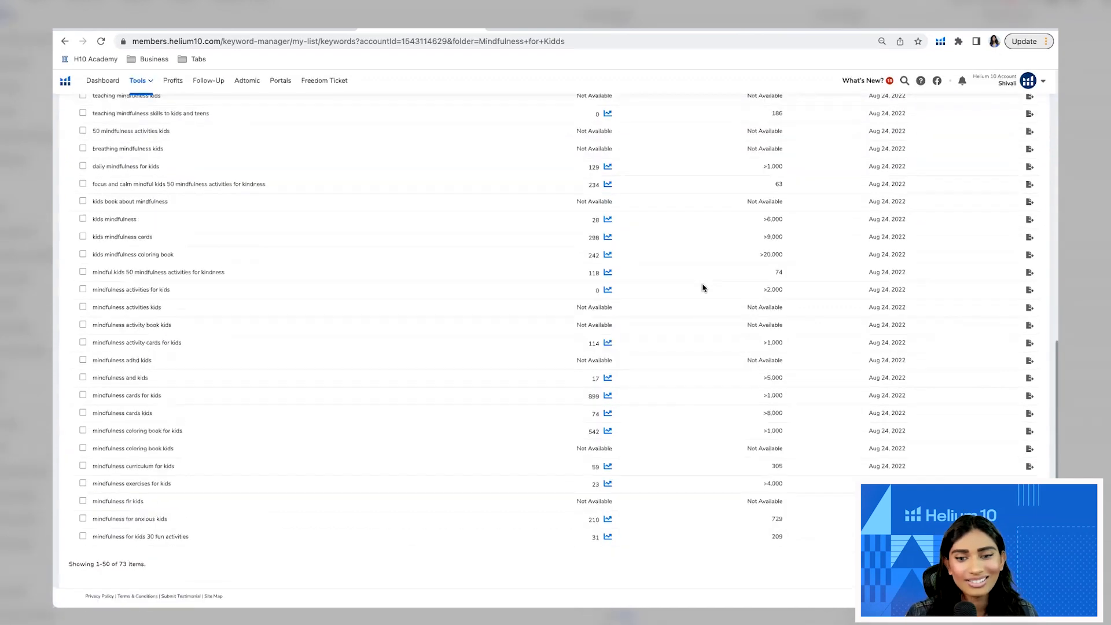
scroll(703, 288, up, 12)
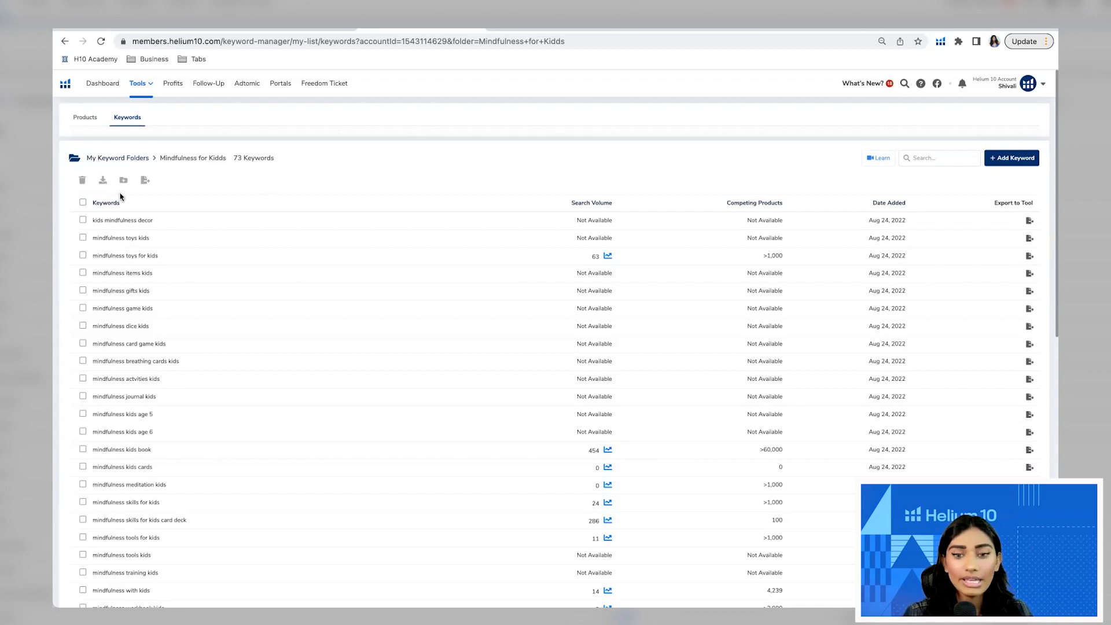
scroll(137, 263, down, 3)
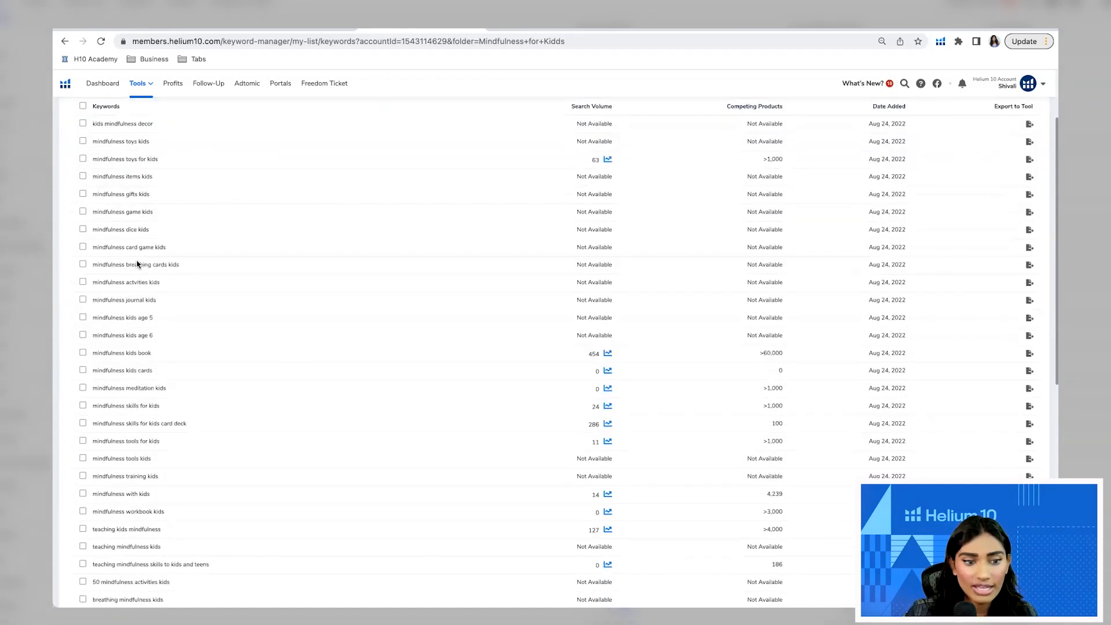
scroll(138, 264, down, 3)
scroll(137, 264, up, 8)
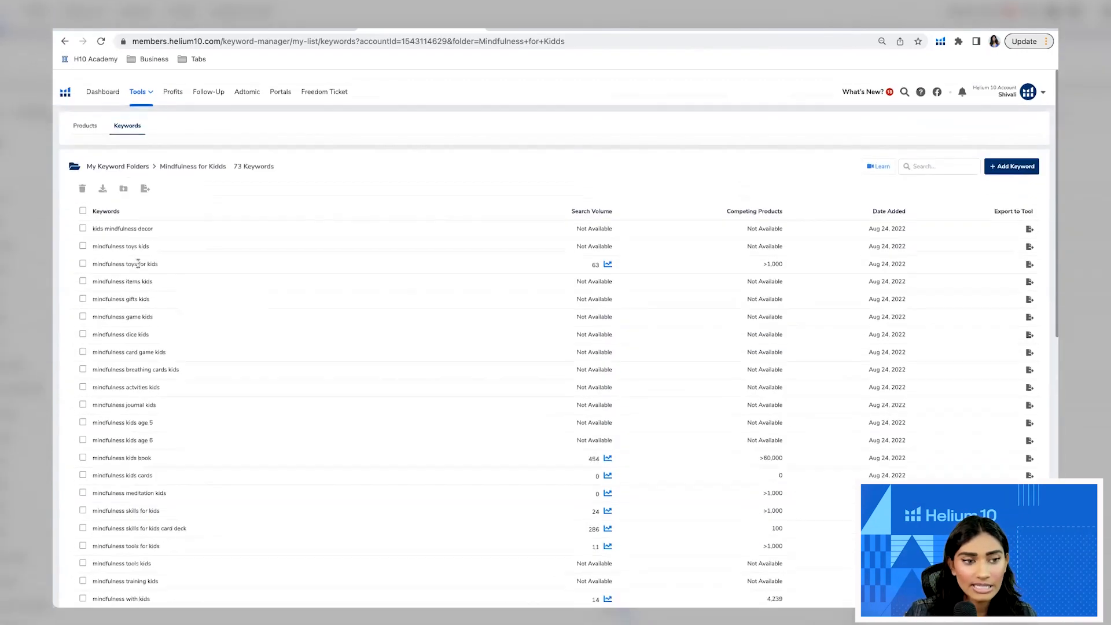
Select all keywords shown in the folder and check which tools they can be exported to, without exporting them
click(83, 202)
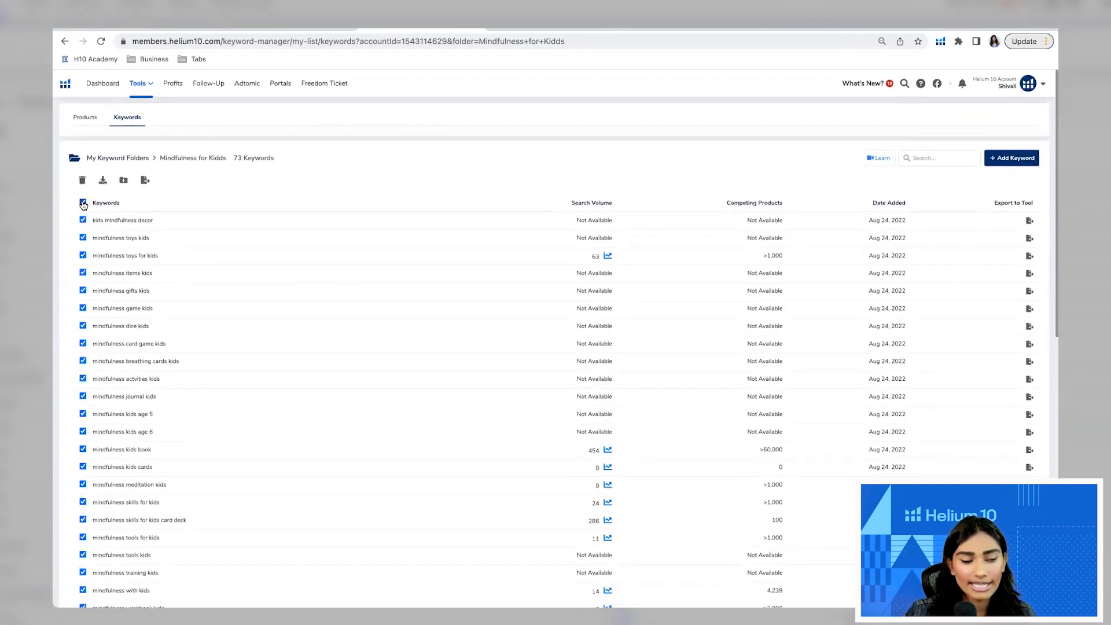
click(146, 180)
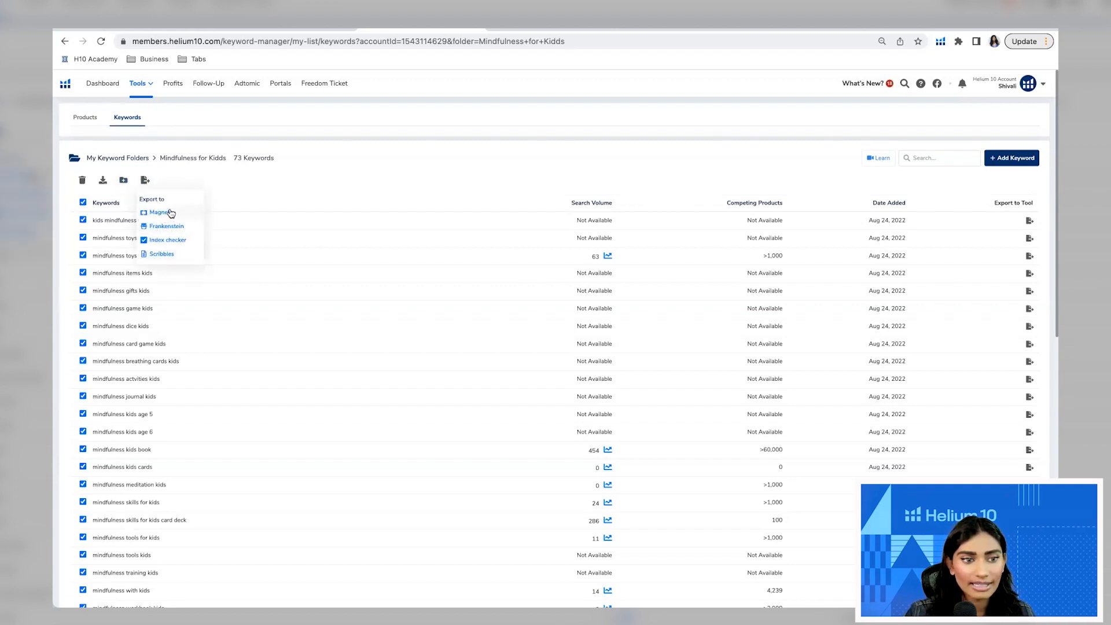
click(227, 172)
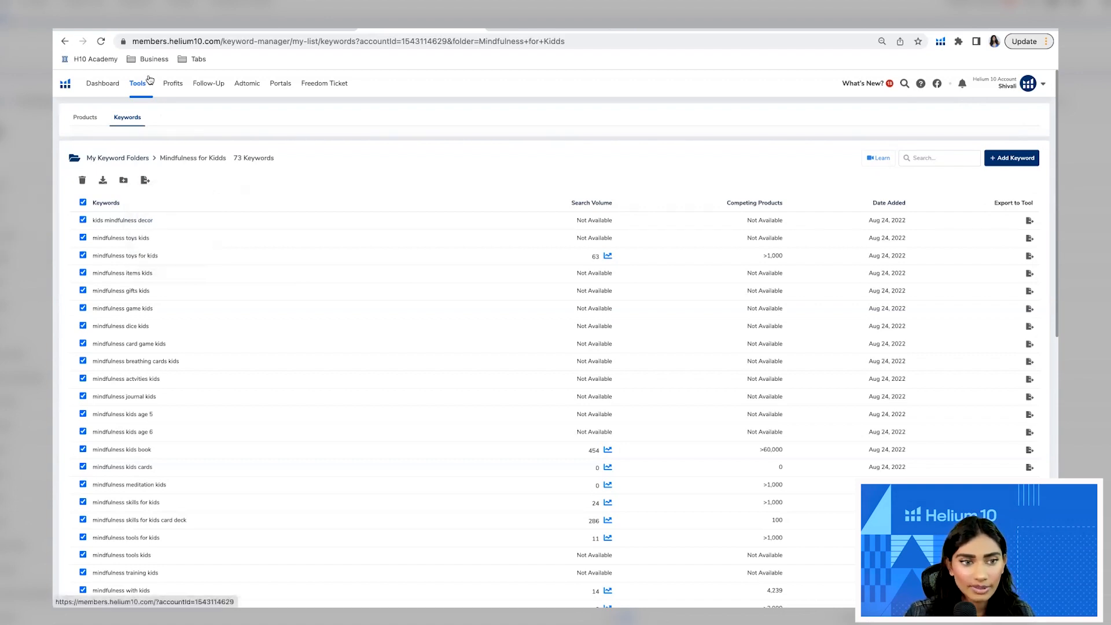
Open Listing Builder and start building a new listing from scratch for the amazon.com marketplace, without basing it on an ASIN
click(150, 83)
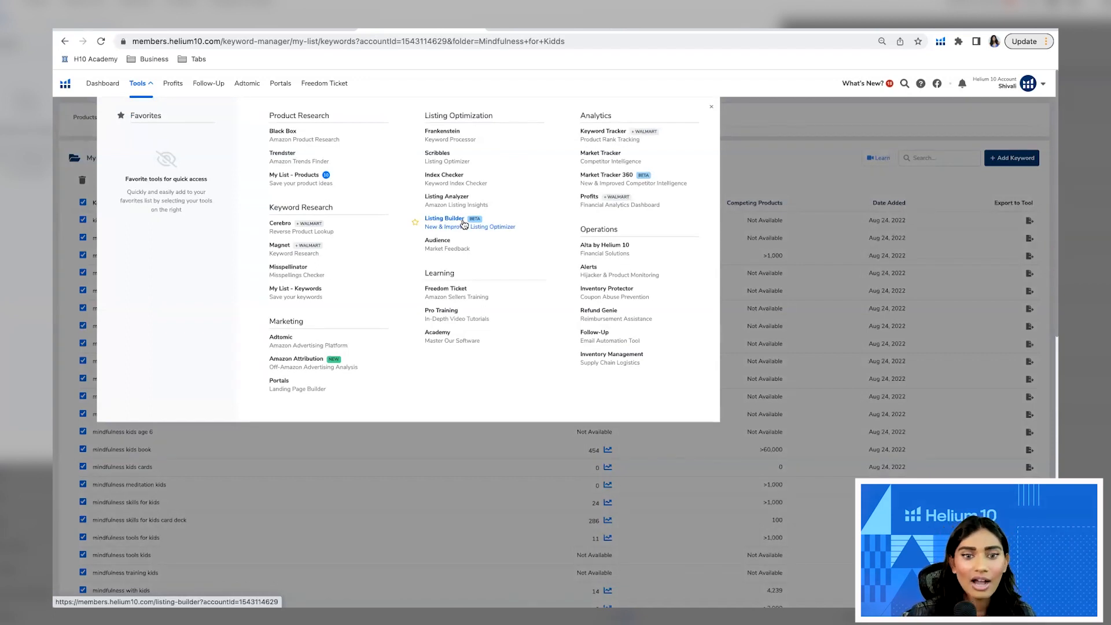
scroll(464, 225, up, 5)
scroll(464, 224, up, 1)
scroll(464, 224, left, 2)
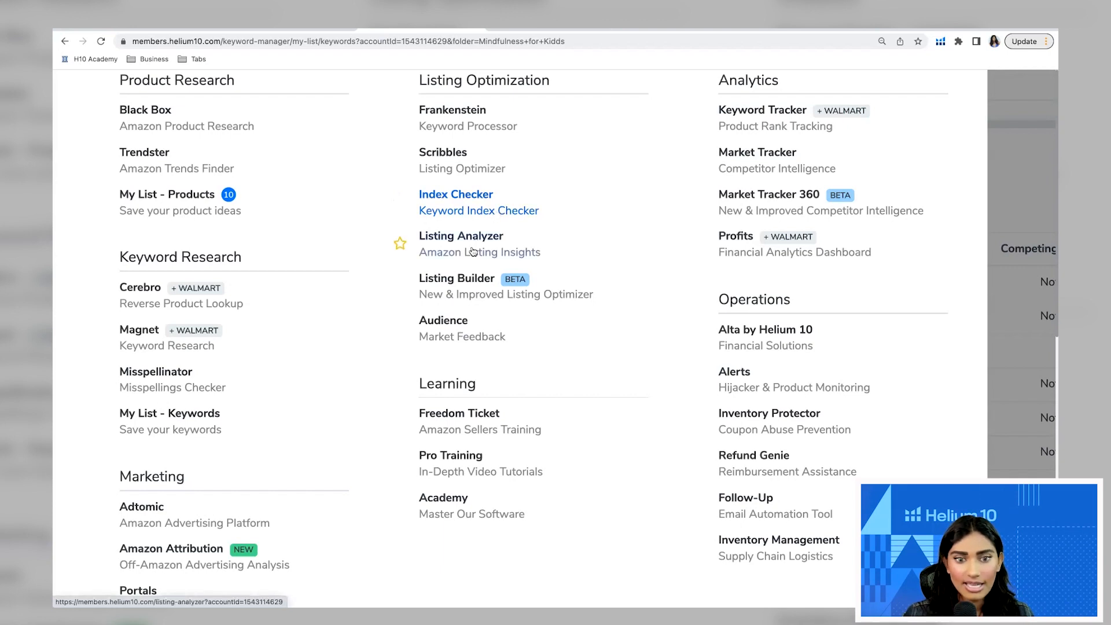
click(479, 298)
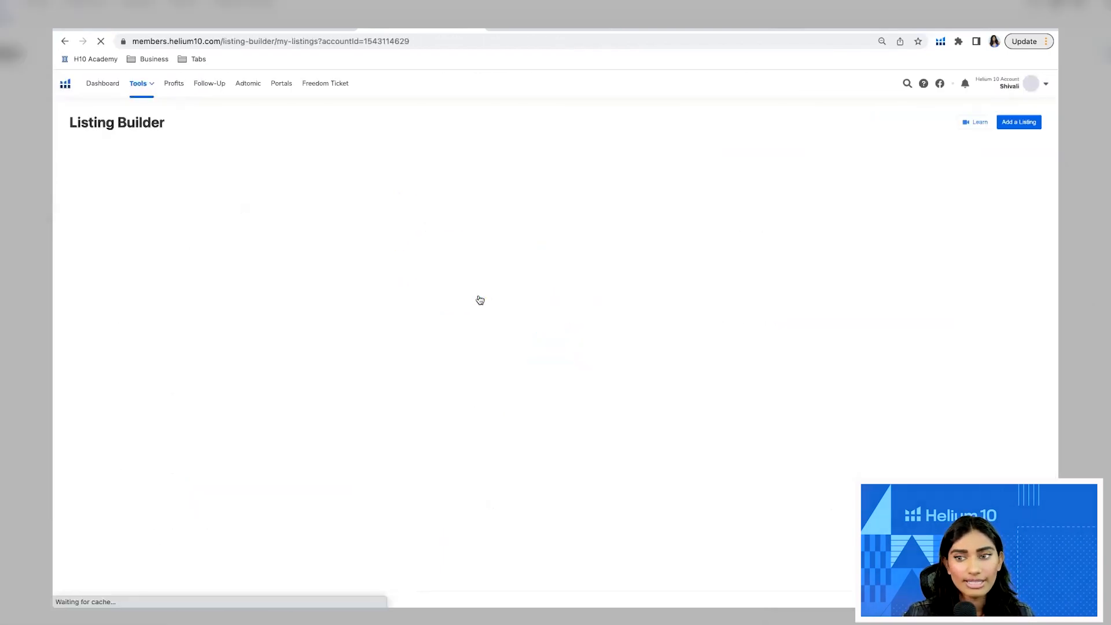
click(1019, 122)
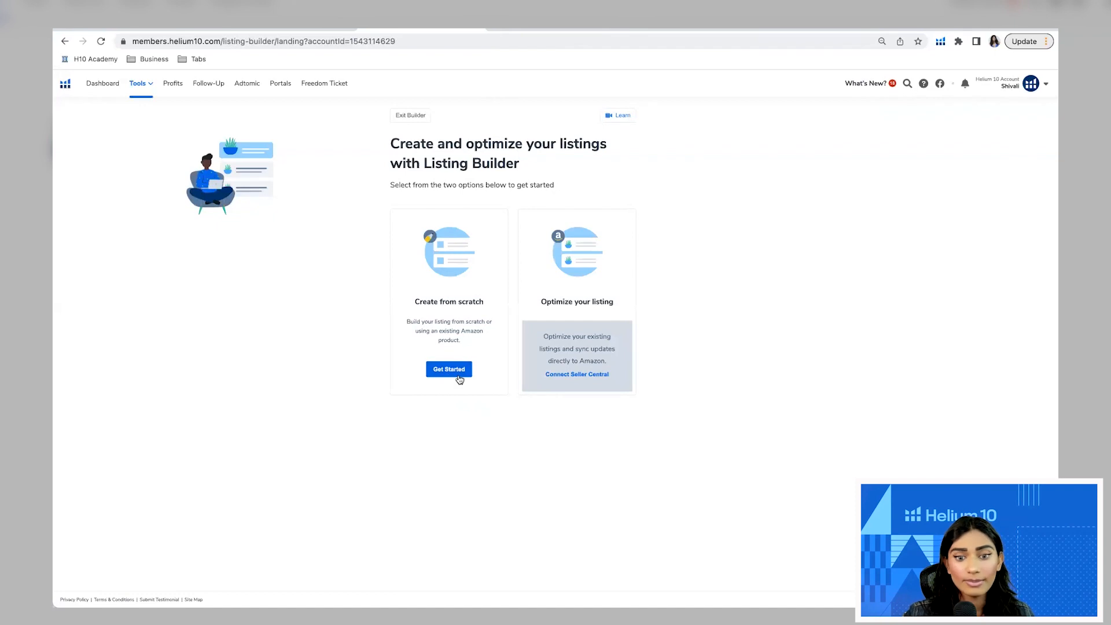
click(446, 370)
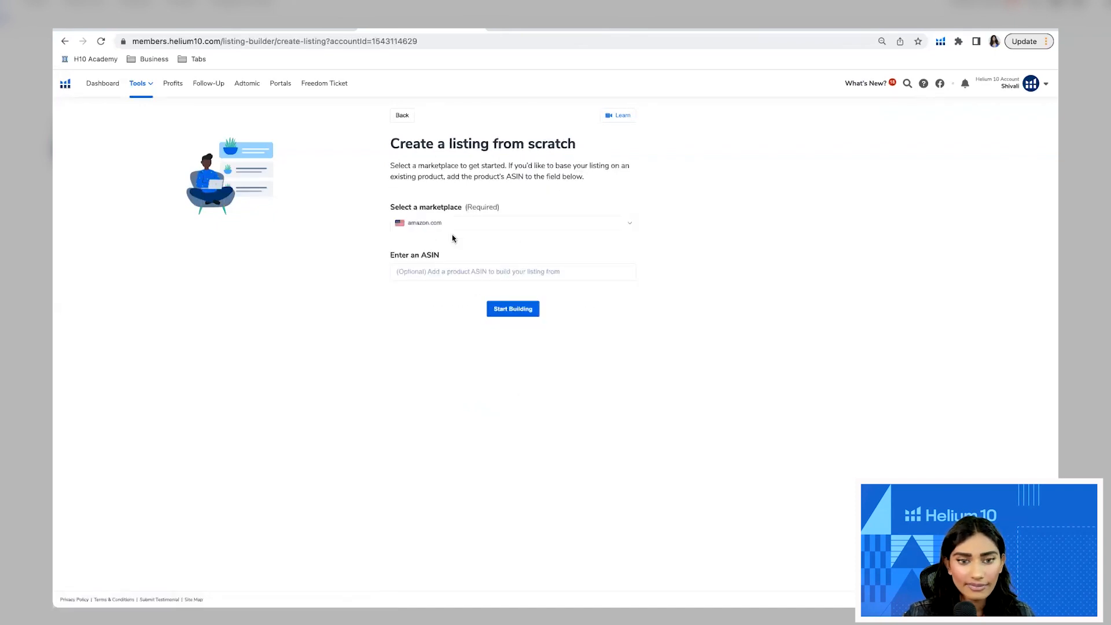
click(496, 309)
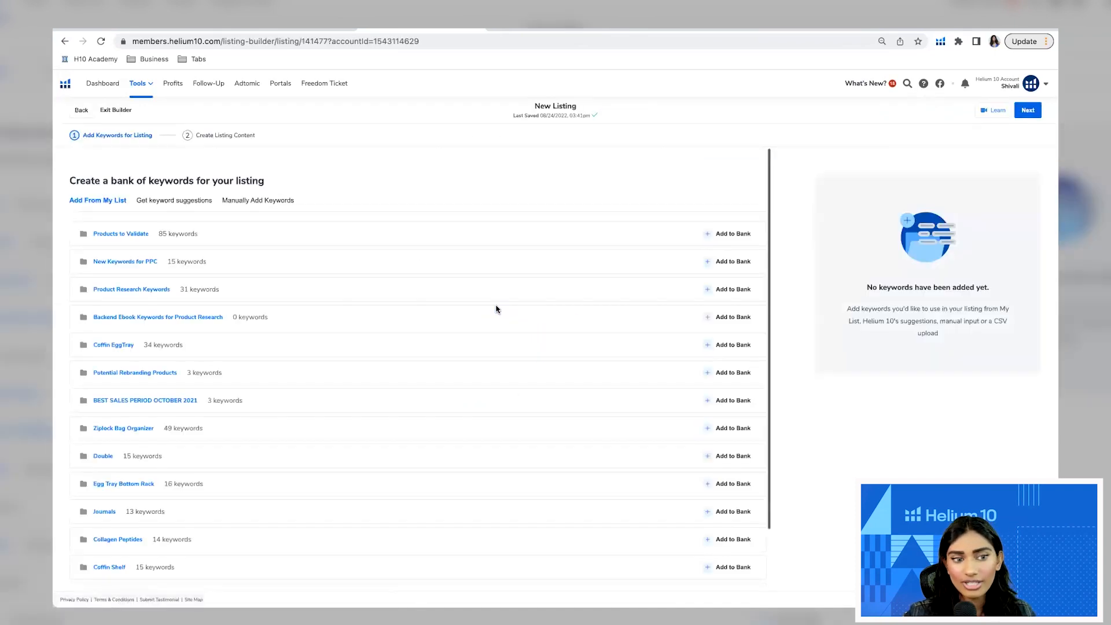
Add the keywords of the "Mindfulness for Kidds" folder from My List to the listing's keyword bank
scroll(395, 319, down, 2)
scroll(391, 318, up, 2)
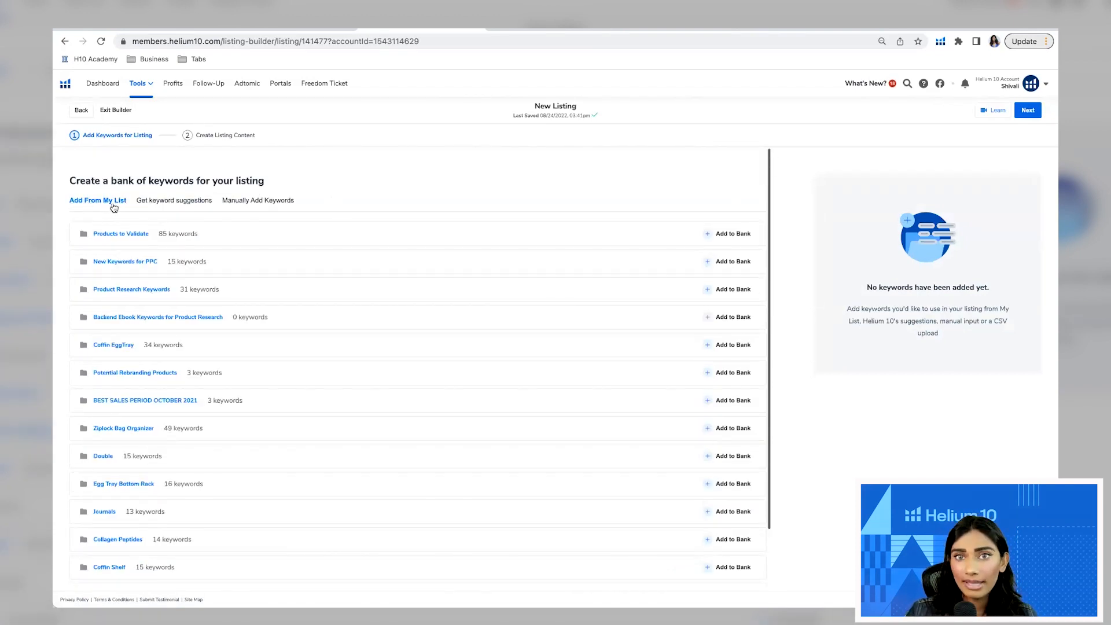
scroll(134, 550, down, 1)
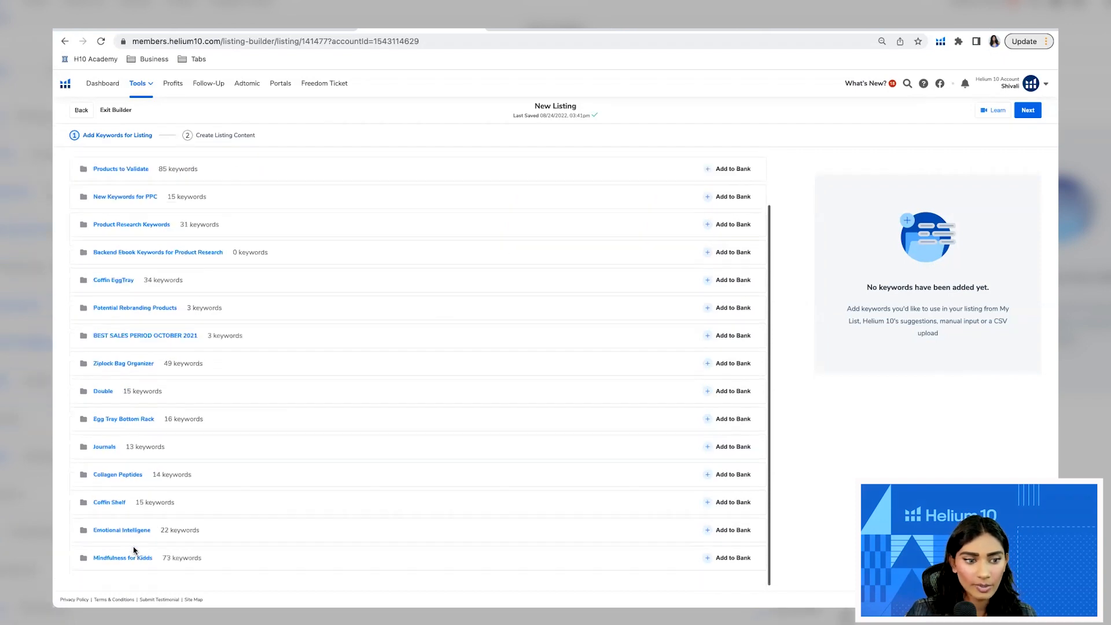
click(722, 559)
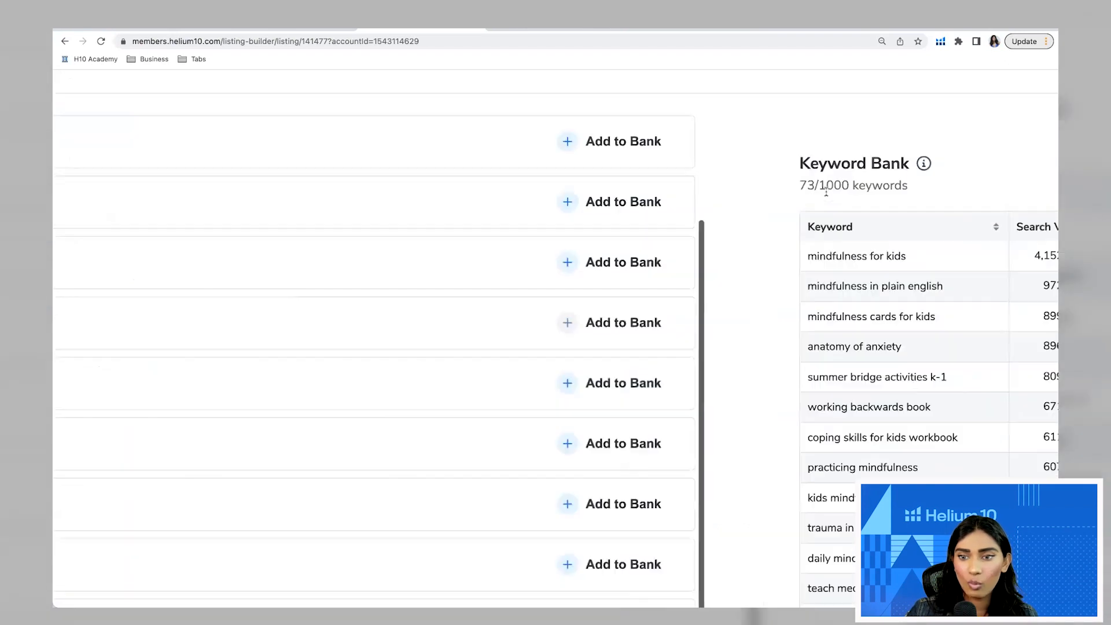
Check the competitor-ASIN keyword suggestions option and look through the keyword bank's search volumes, product counts and CPR
scroll(372, 303, up, 2)
click(168, 200)
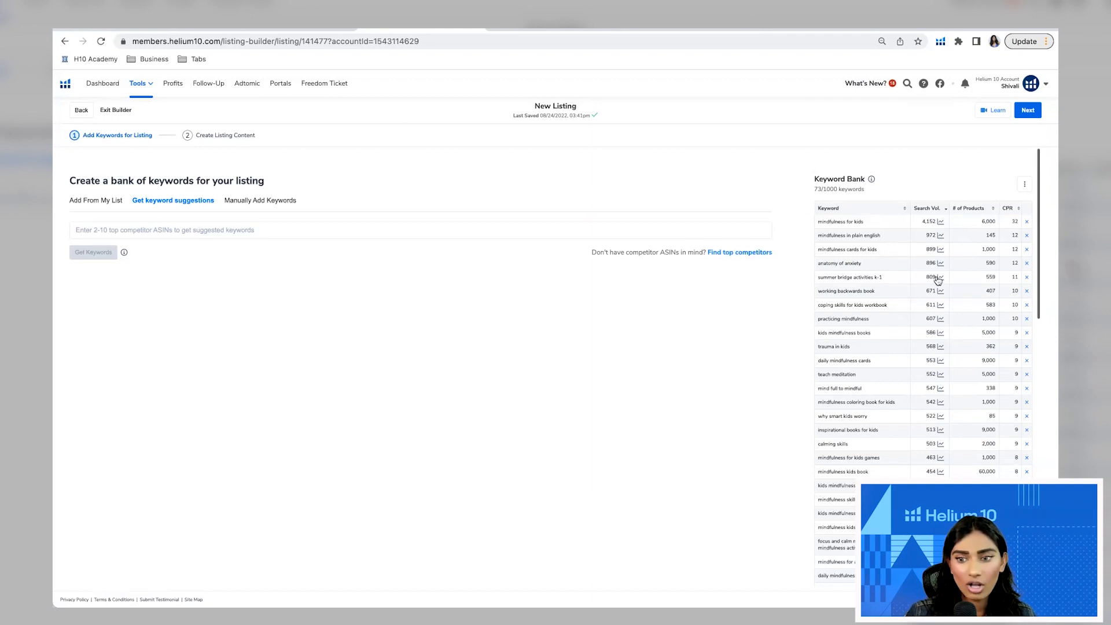
scroll(924, 422, down, 5)
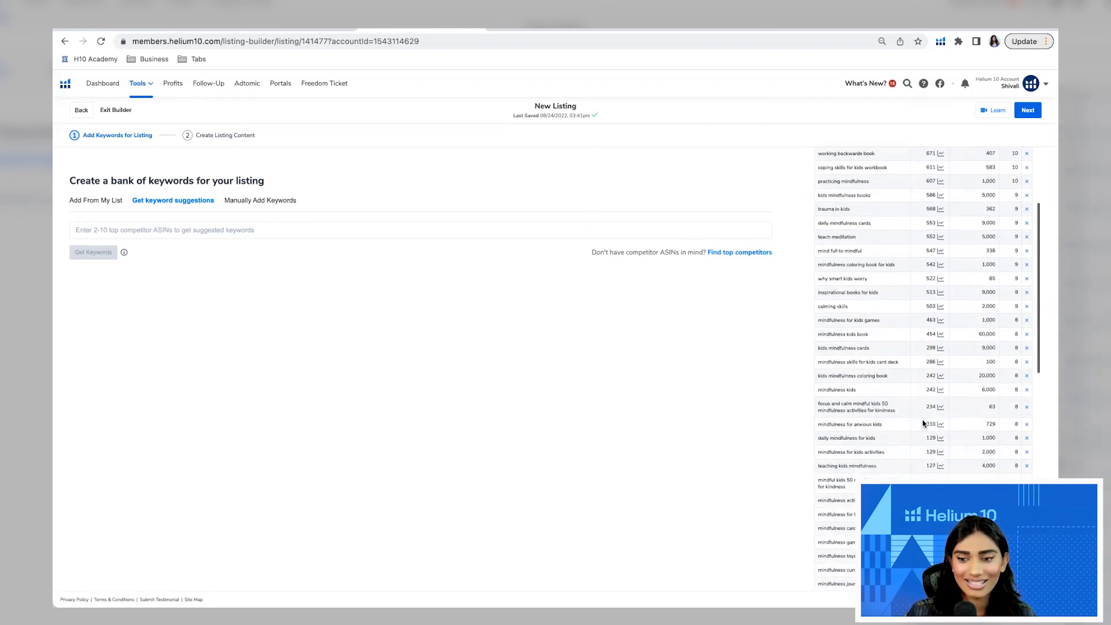
scroll(923, 423, up, 5)
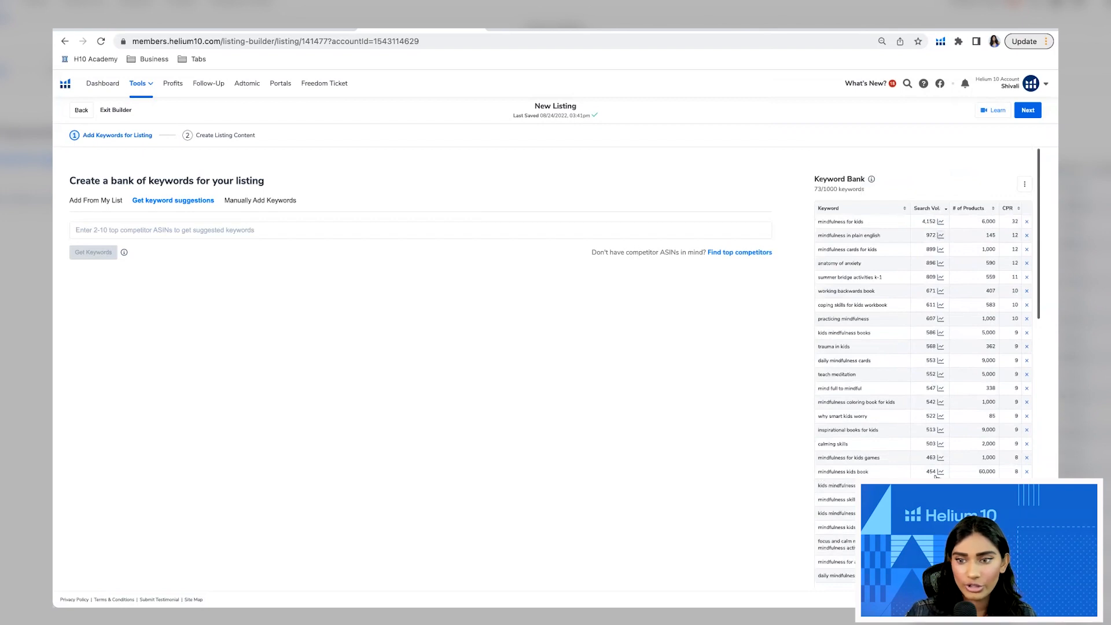
scroll(930, 422, down, 10)
scroll(933, 367, up, 4)
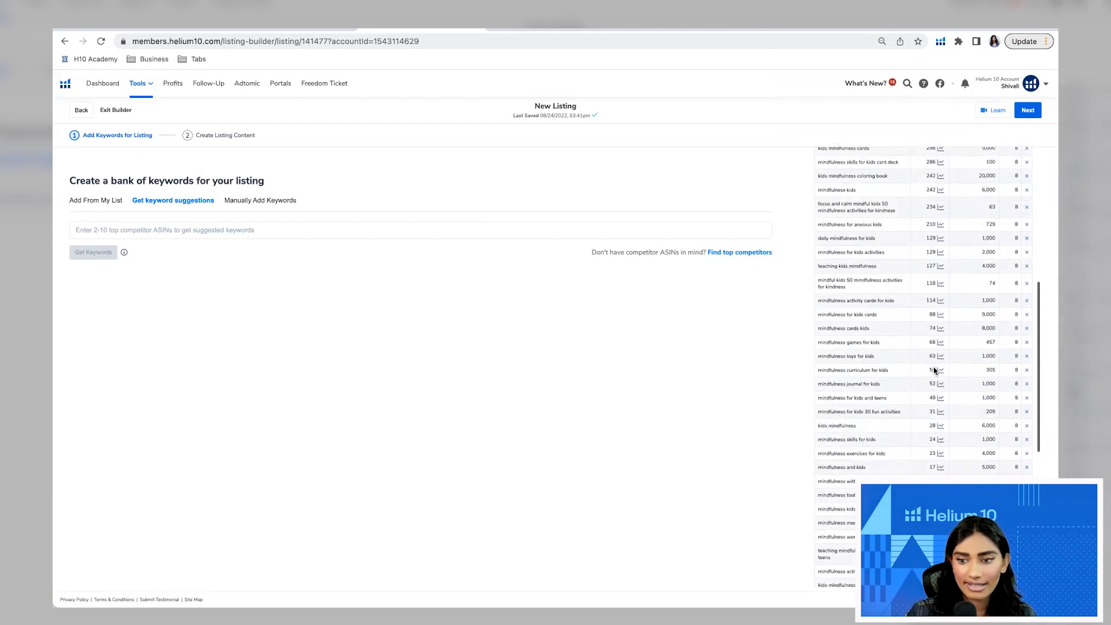
scroll(933, 366, up, 4)
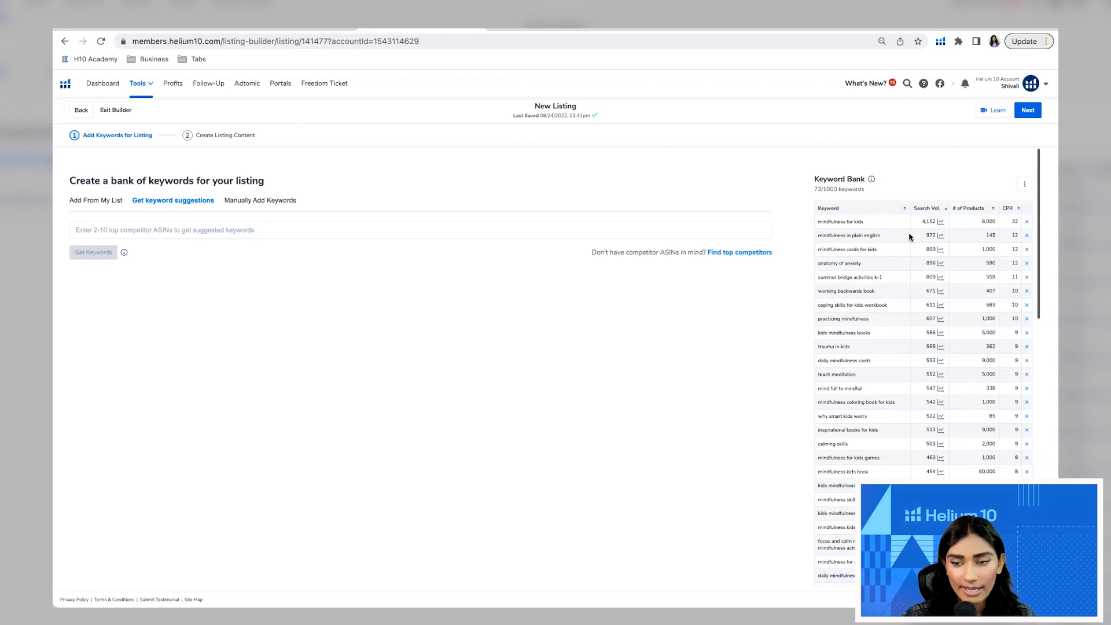
Manually add the keyword "social emotional learning" to the keyword bank
click(237, 201)
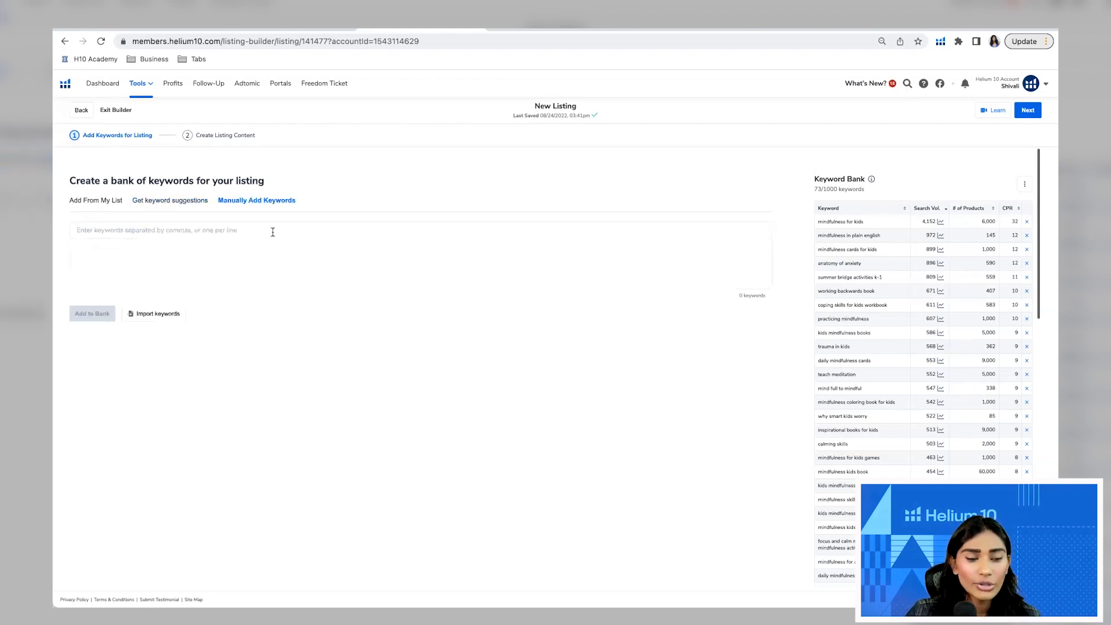
click(229, 253)
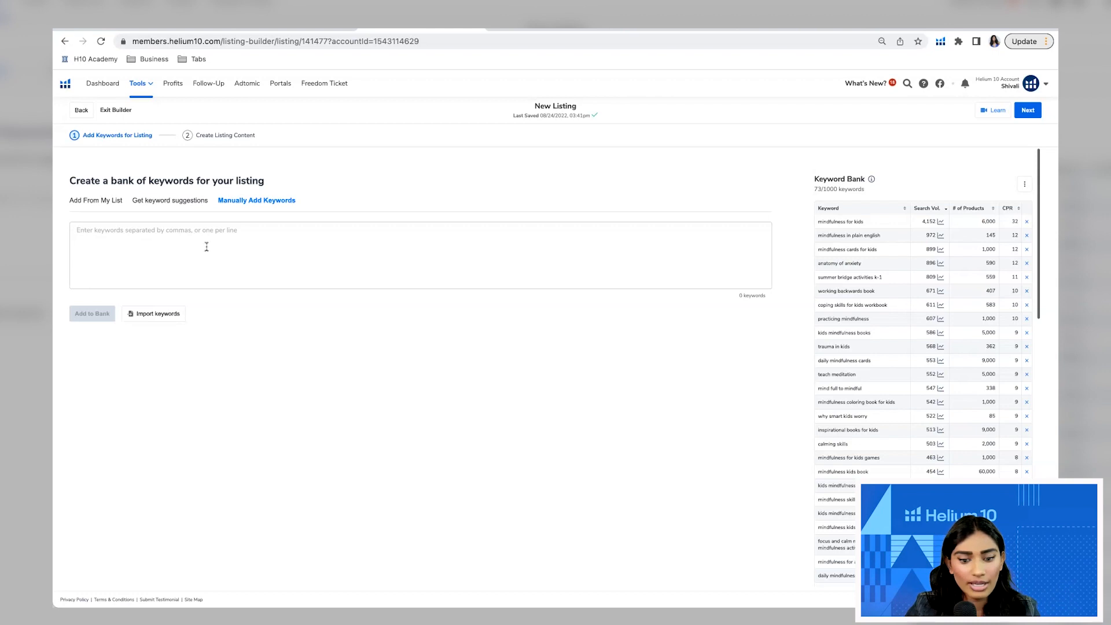
text(social emotional learning)
click(81, 317)
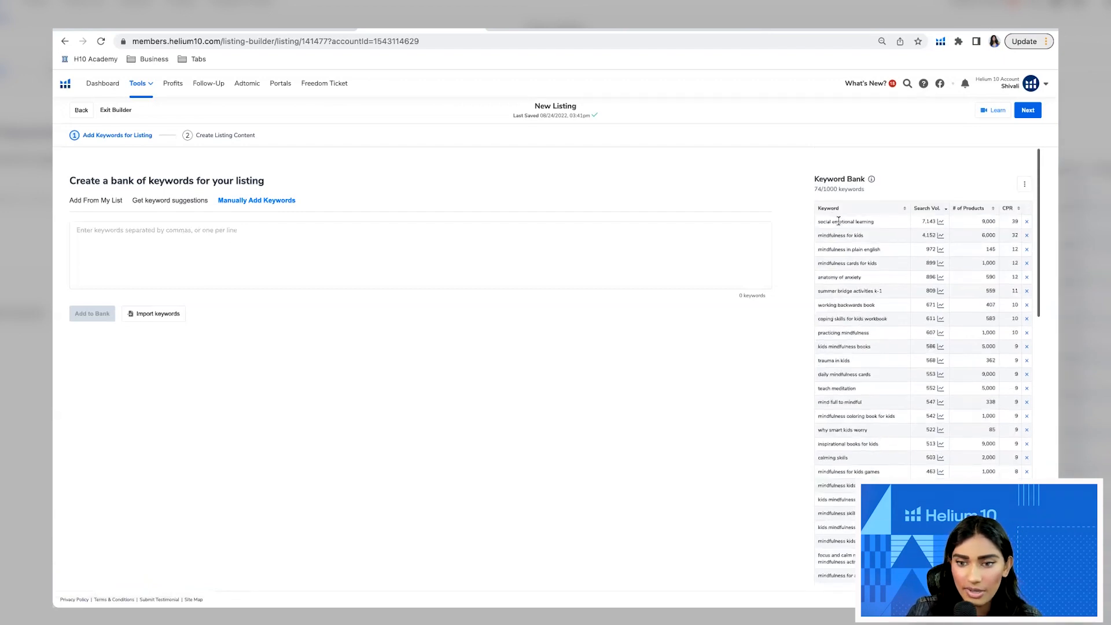
View the search volume history of "social emotional learning", check the available time ranges and close the chart
click(940, 223)
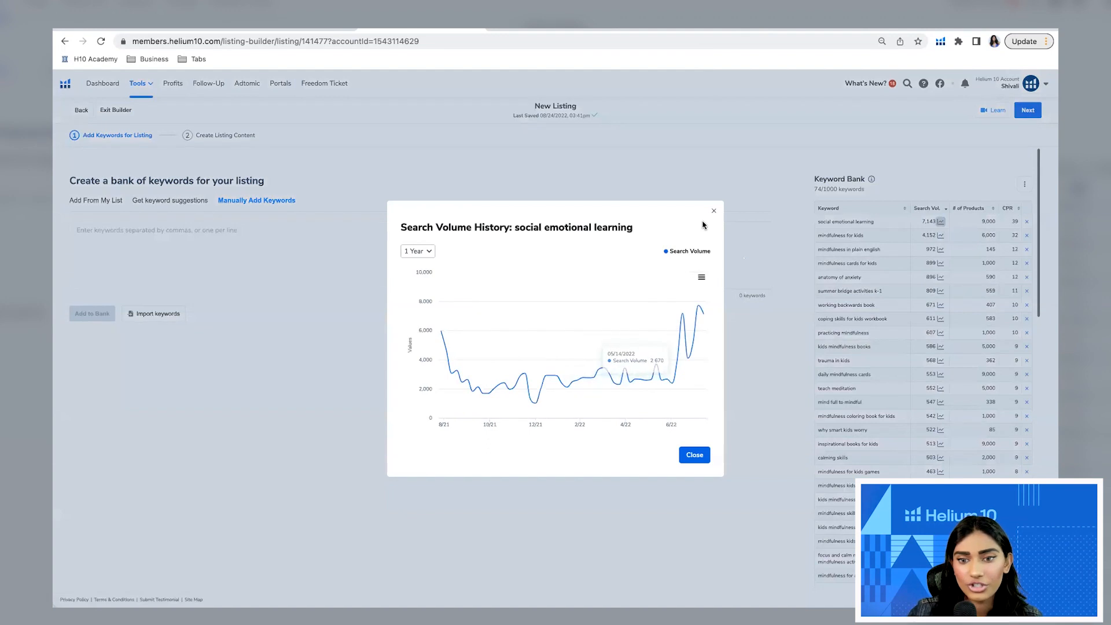
click(413, 253)
click(413, 254)
click(413, 254)
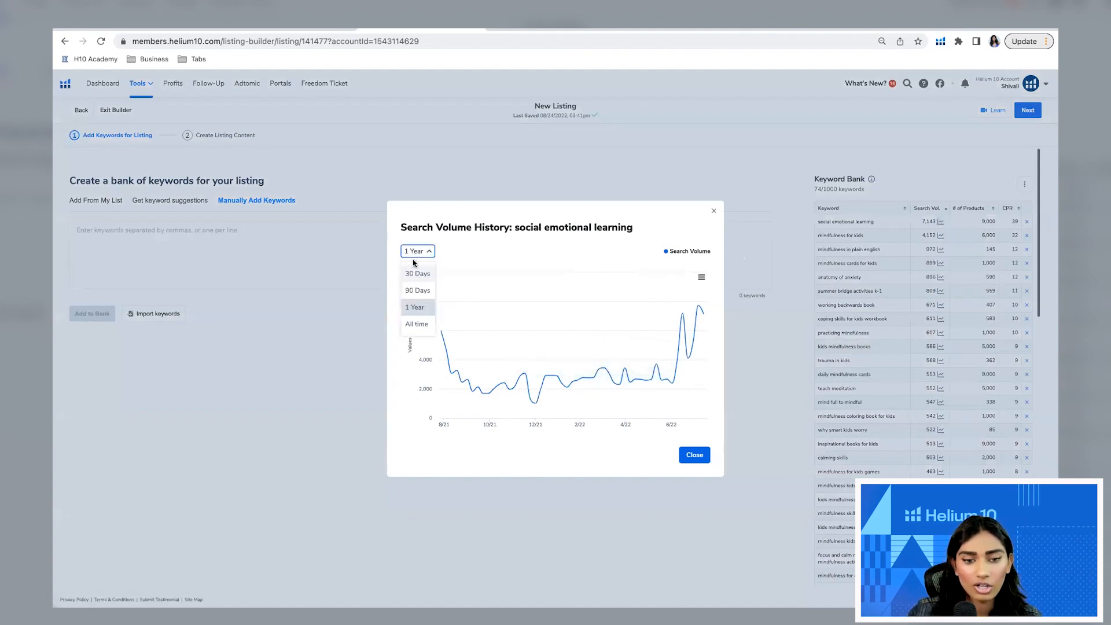
click(713, 210)
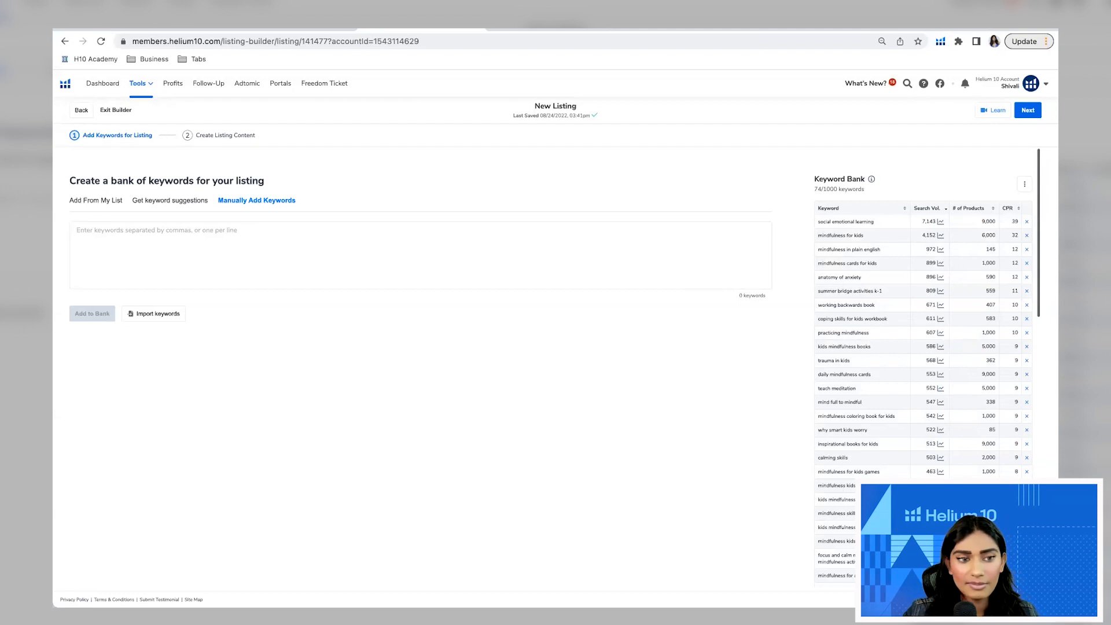
Proceed to the Create Listing Content stage and review the keyword bank's sorted words and phrases
click(1028, 111)
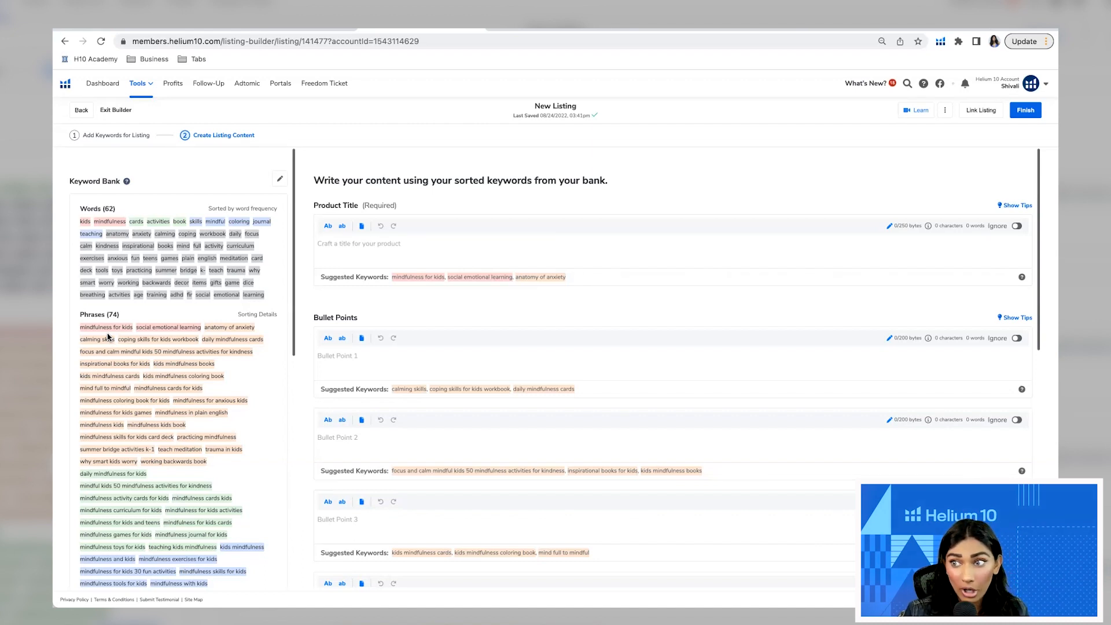
scroll(131, 368, down, 7)
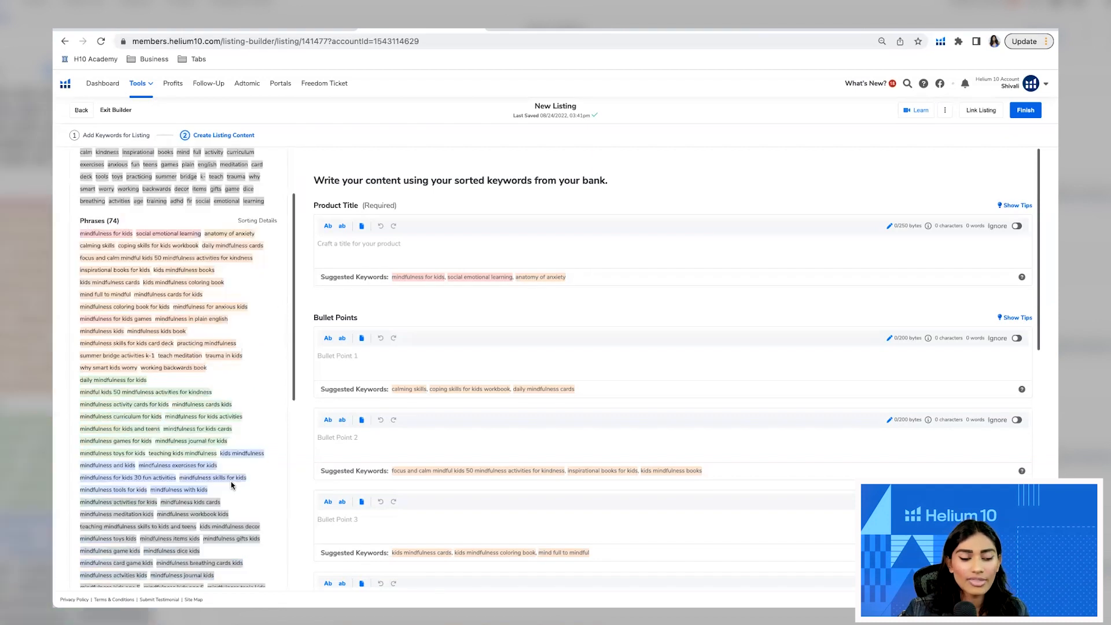
scroll(204, 323, up, 5)
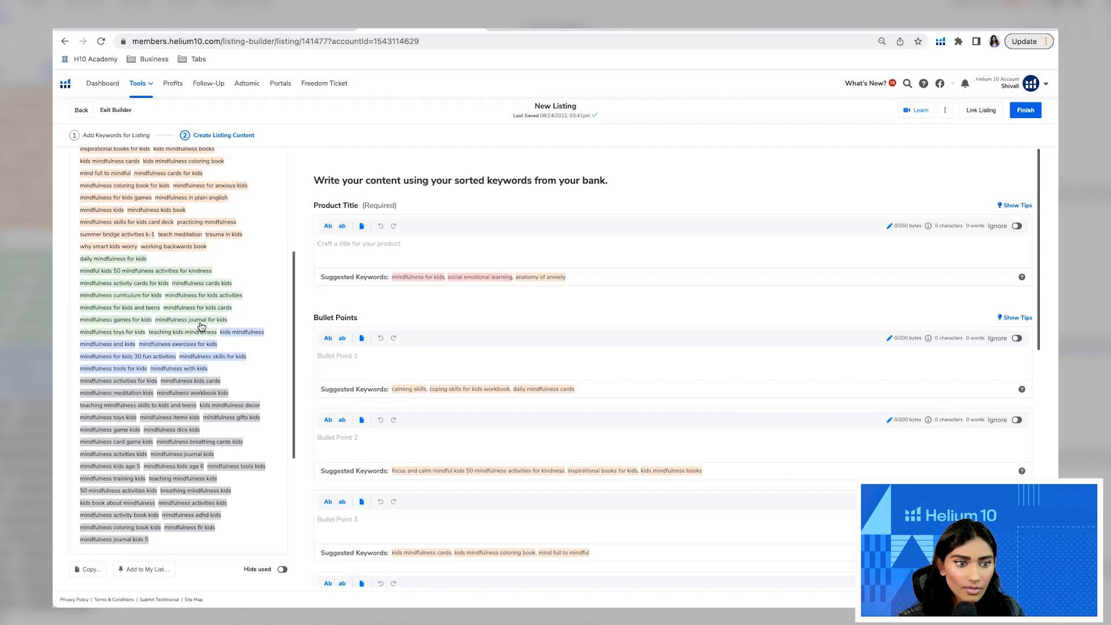
scroll(199, 325, up, 6)
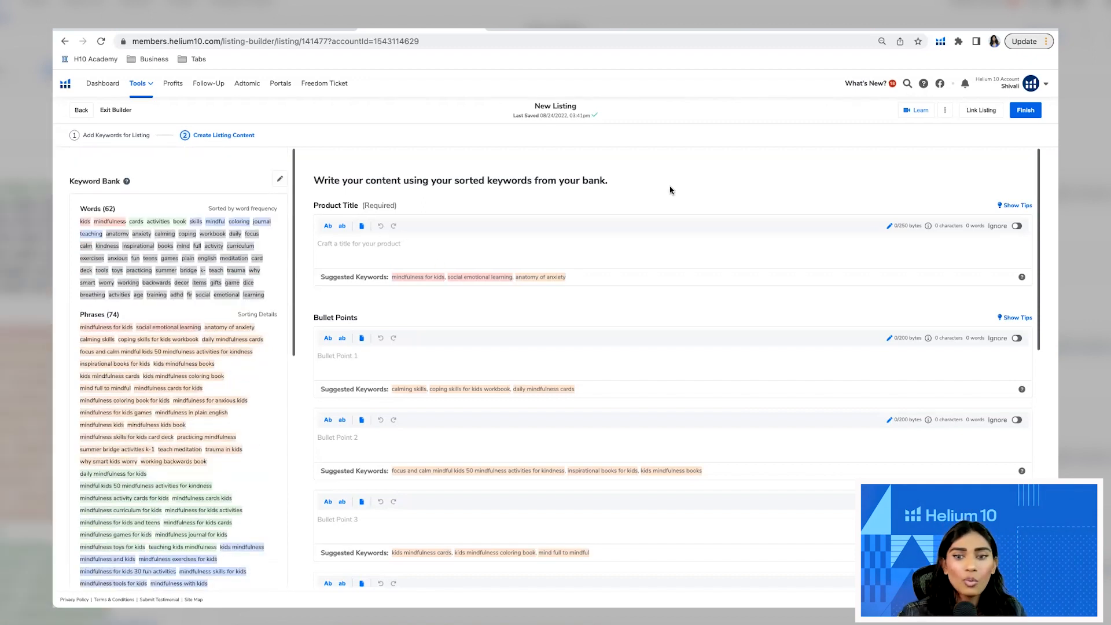
Examine the Product Title and Bullet Point fields with their suggested keywords and byte limits
click(334, 255)
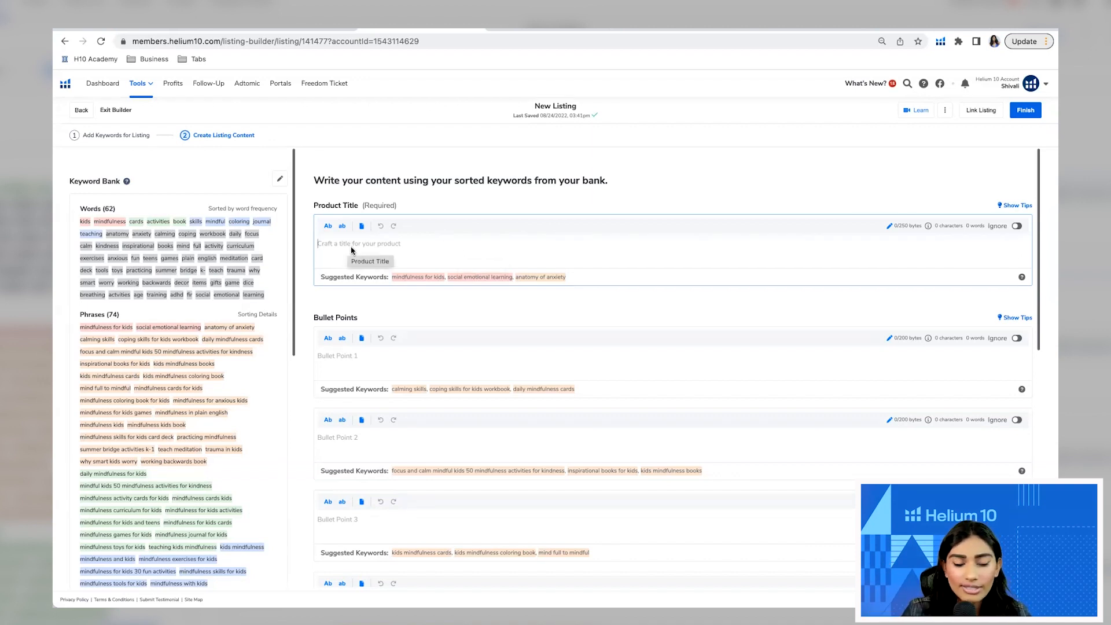
click(332, 358)
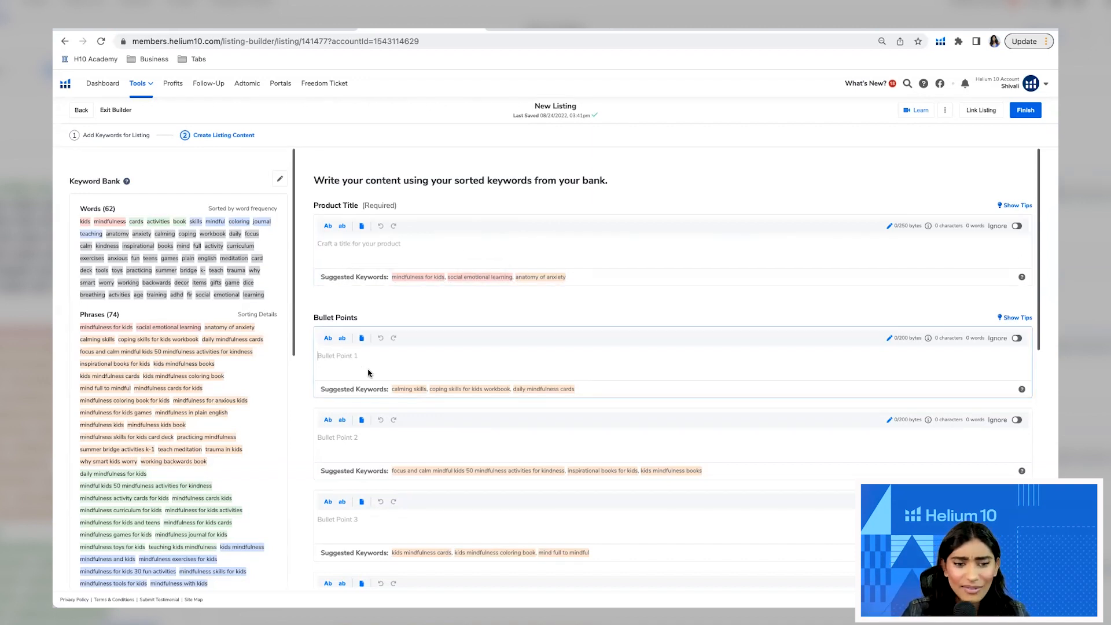
scroll(404, 313, down, 3)
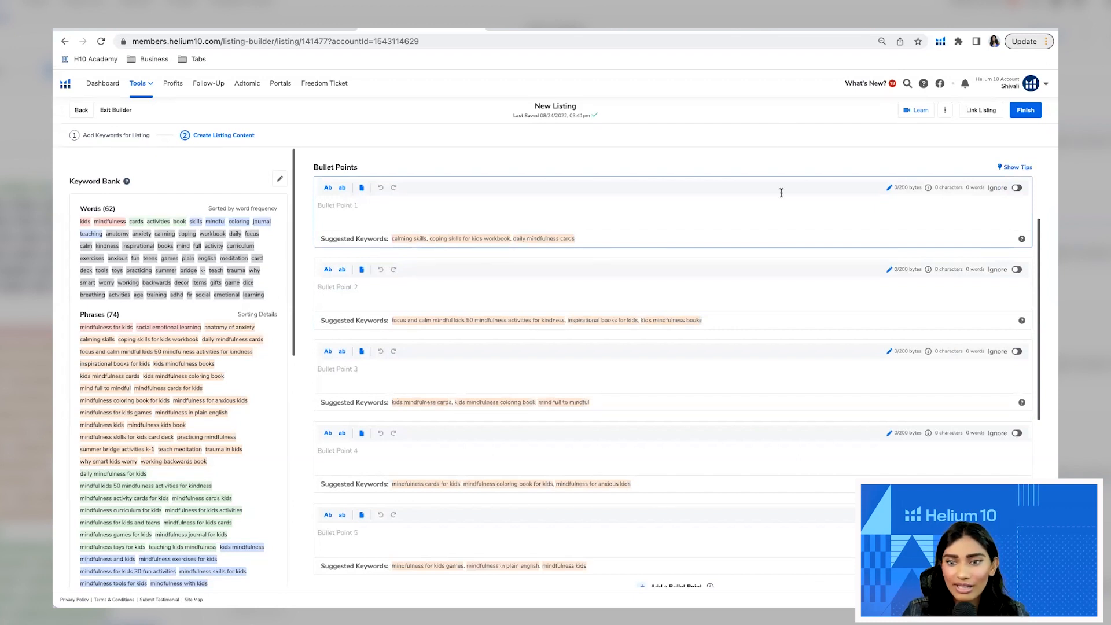
scroll(781, 193, up, 1)
scroll(905, 259, up, 5)
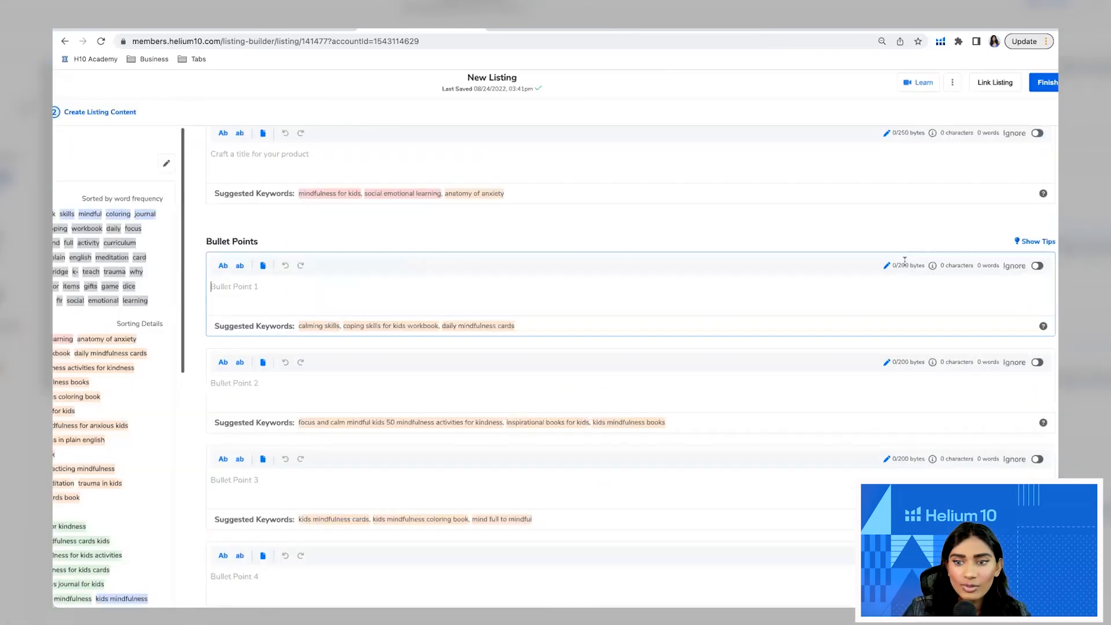
Set the byte limit of Bullet Point 1 to 3000 and save it
click(871, 268)
scroll(881, 279, down, 5)
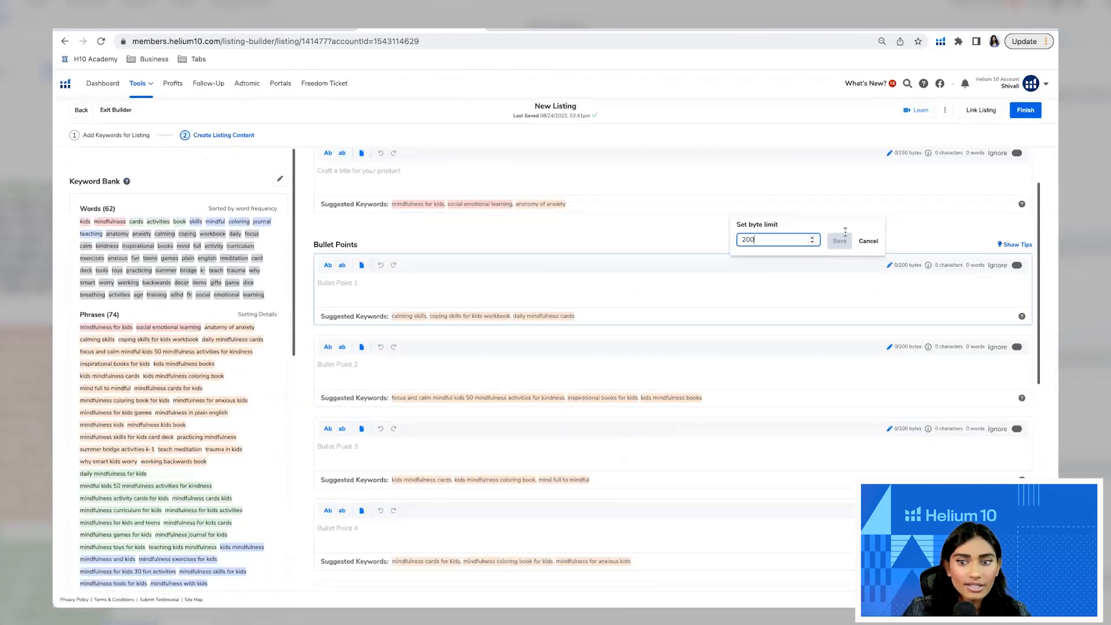
drag(846, 238, 823, 241)
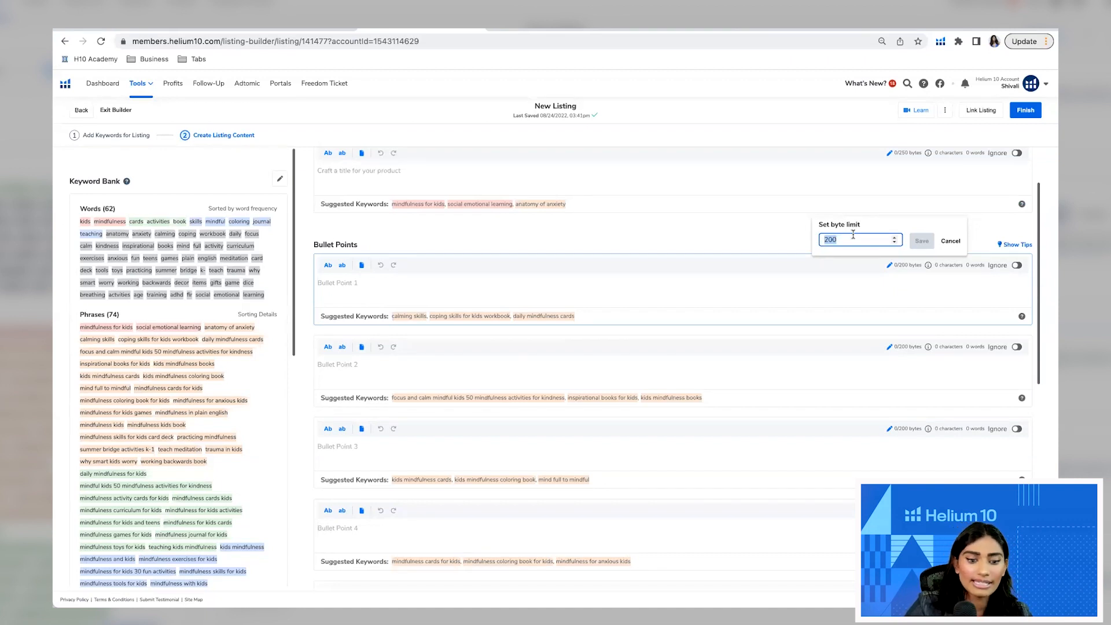
text(300)
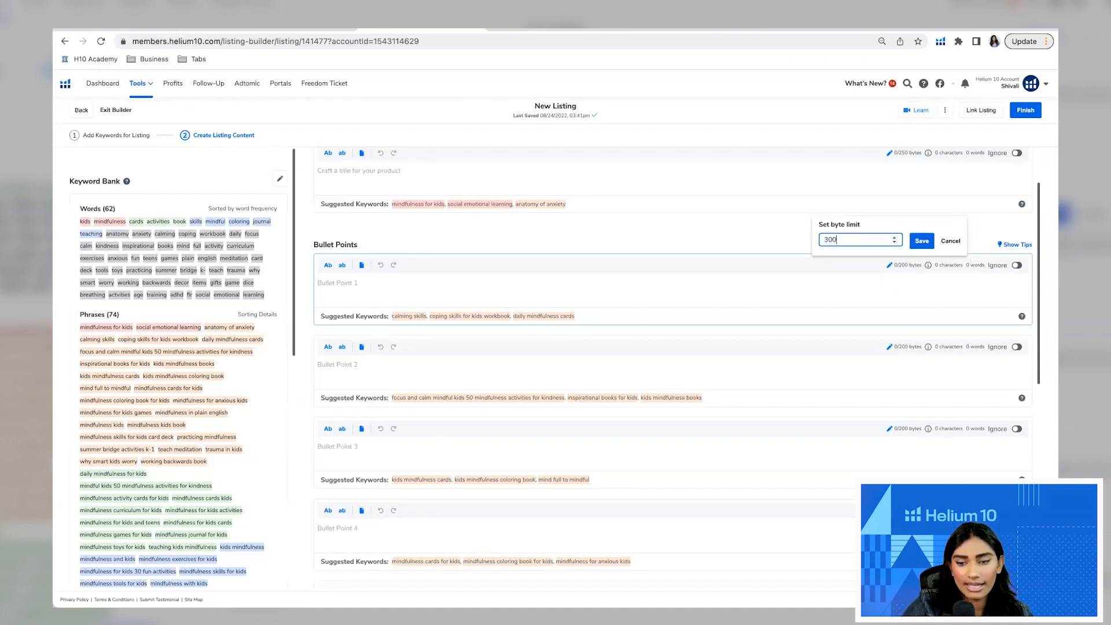
text(0)
click(922, 241)
scroll(860, 288, down, 1)
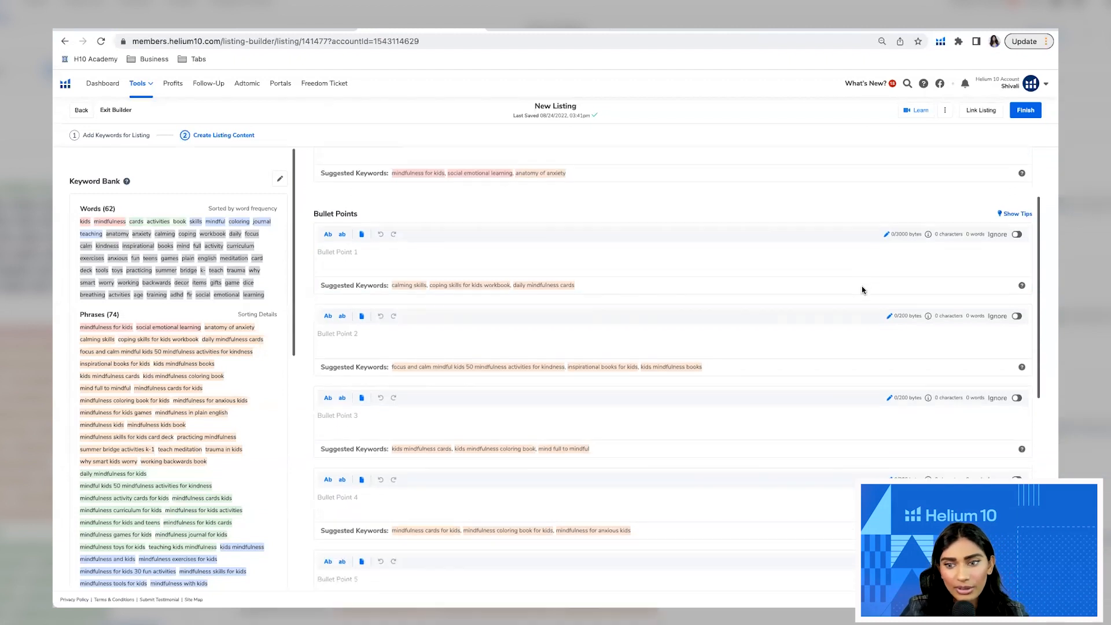
Set the byte limit of Bullet Point 1 to 4000, save it and place the cursor in that bullet's text field
click(887, 235)
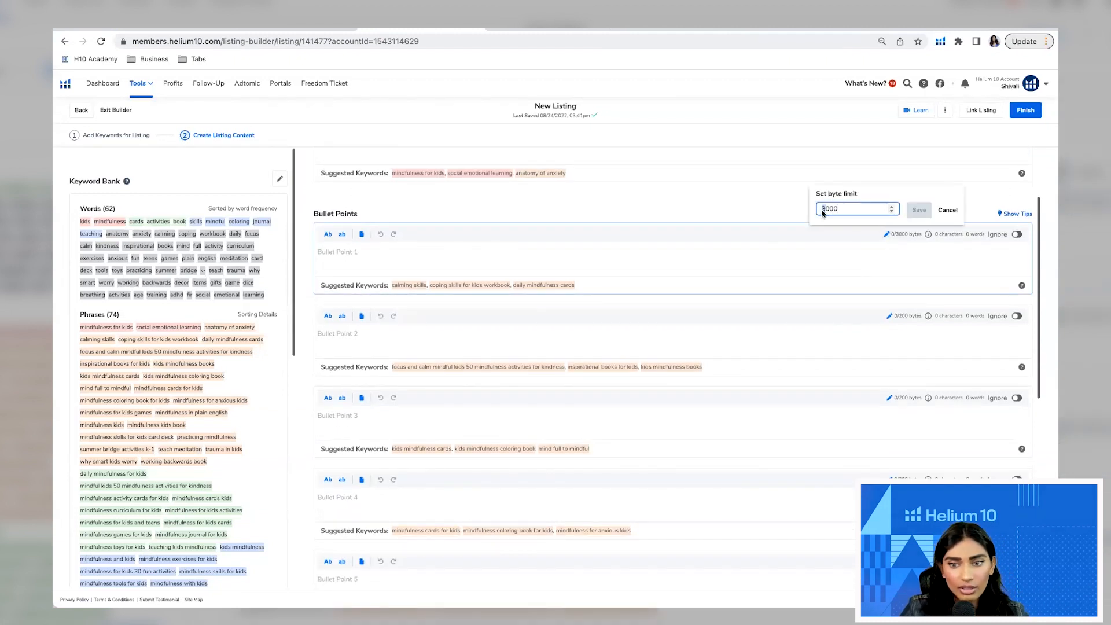
text(4)
click(919, 210)
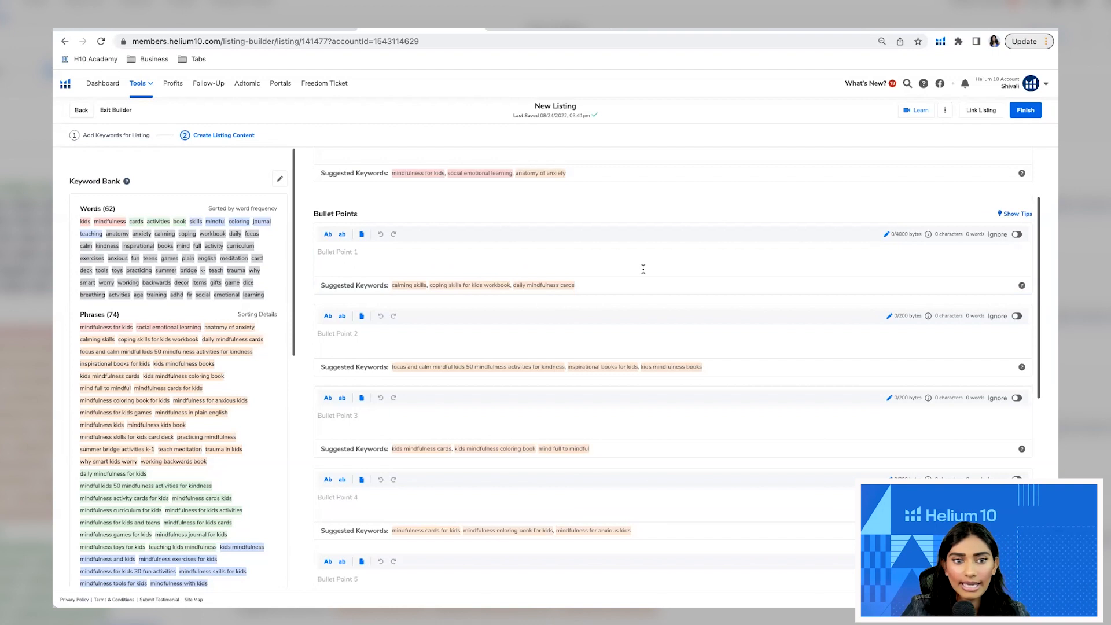
click(624, 261)
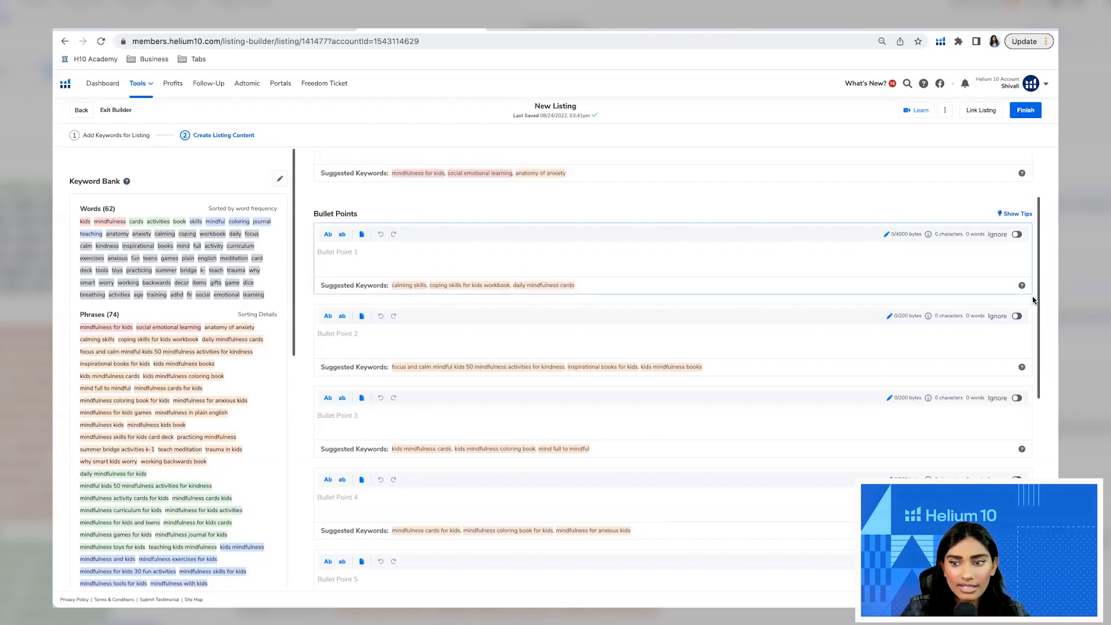
Begin Bullet Point 1 with "Have you been searching for an inspirational books for kids", using the suggested keyword phrase
click(934, 259)
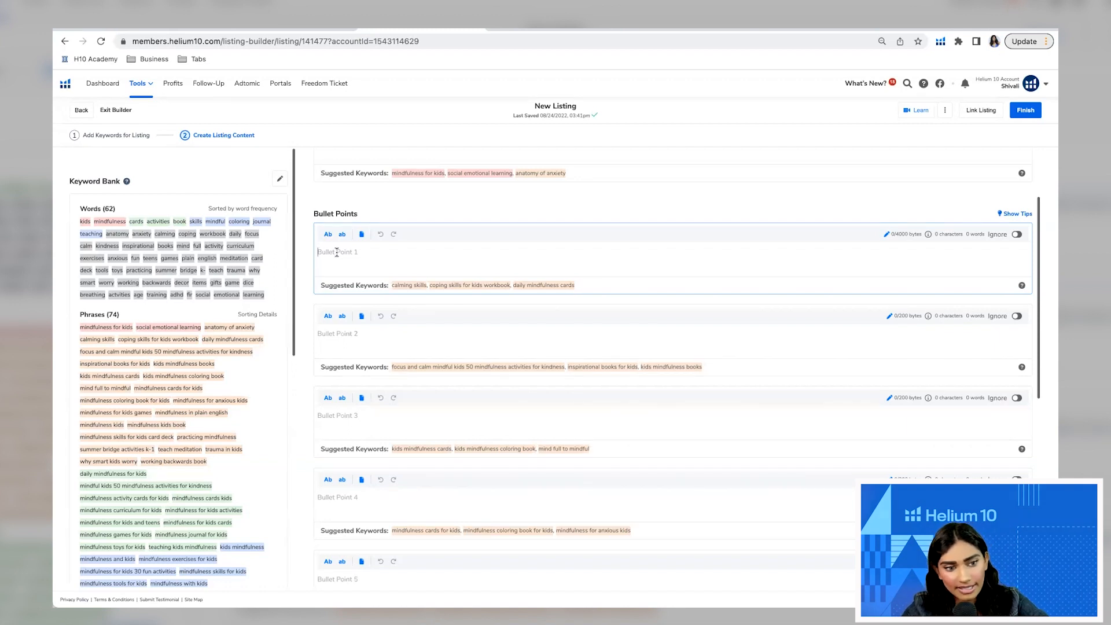
text(Have you been searching for a )
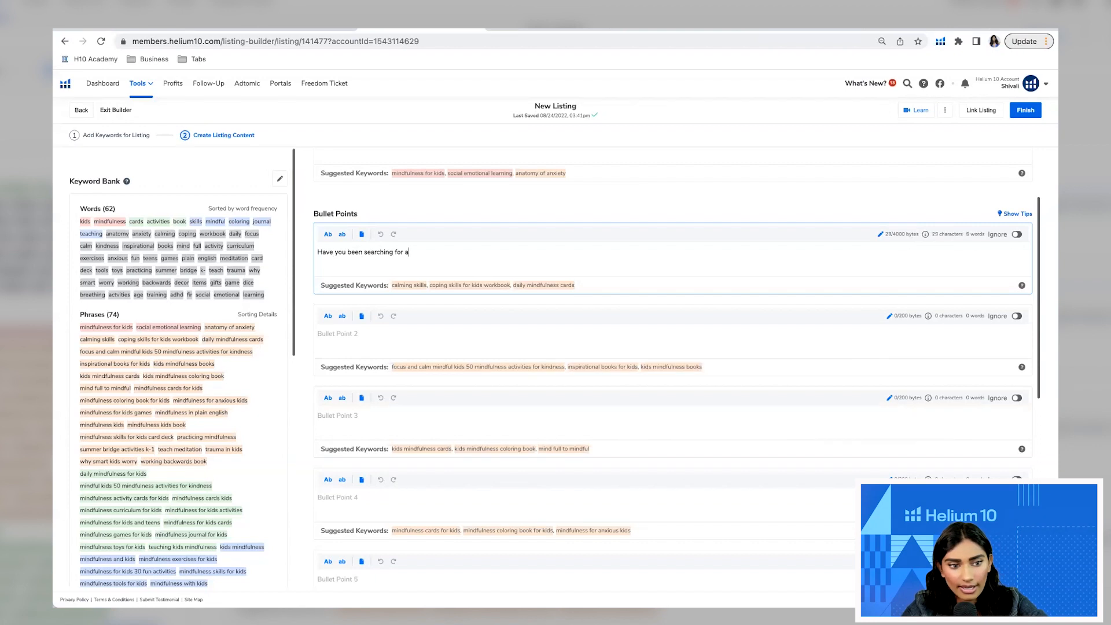
text(mindfulness for kids)
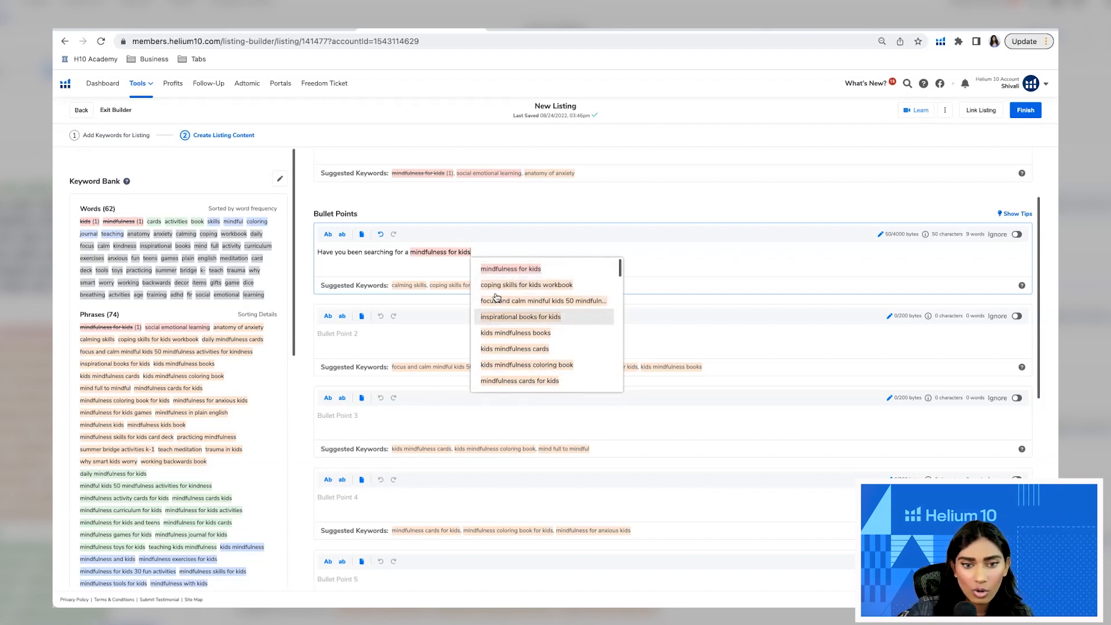
click(521, 316)
drag(457, 252, 409, 252)
key(BackSpace)
text(n)
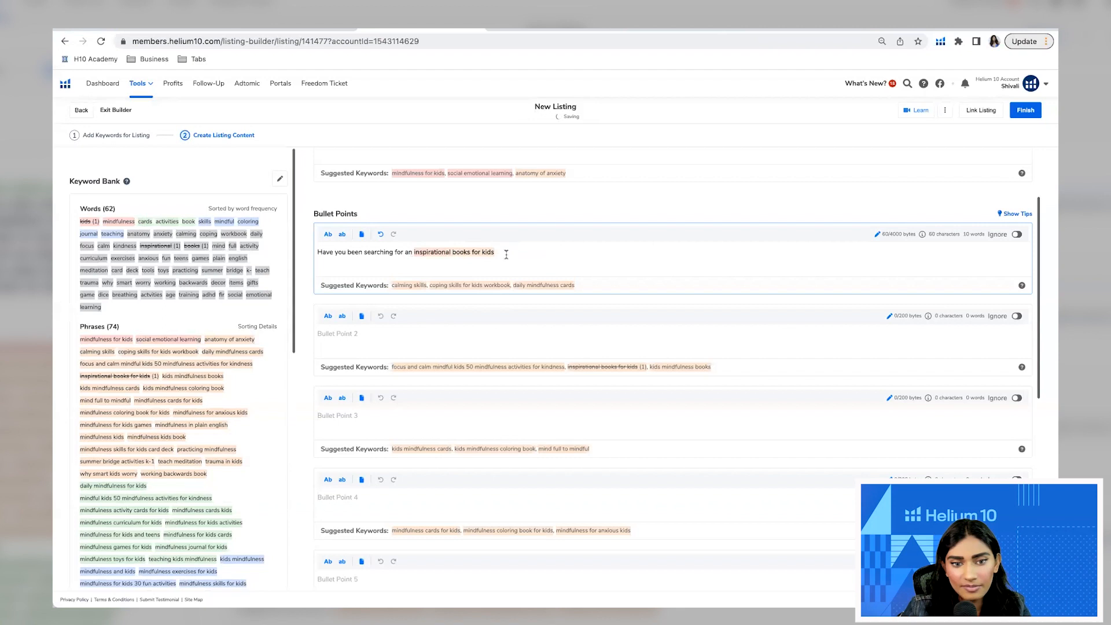
Complete Bullet Point 1 using "mindfulness for kids", "social emotional learning", "anatomy of anxiety" and "mind full to mindful", and check the Keyword Bank for used terms
text(? This book is meant to increase mindfulness for kids and improve their social emotional learning. When it comes to the anatomy of anxiety, sometimes having gratitude and journaling every day can be all it takes to go from mind full to mindful.)
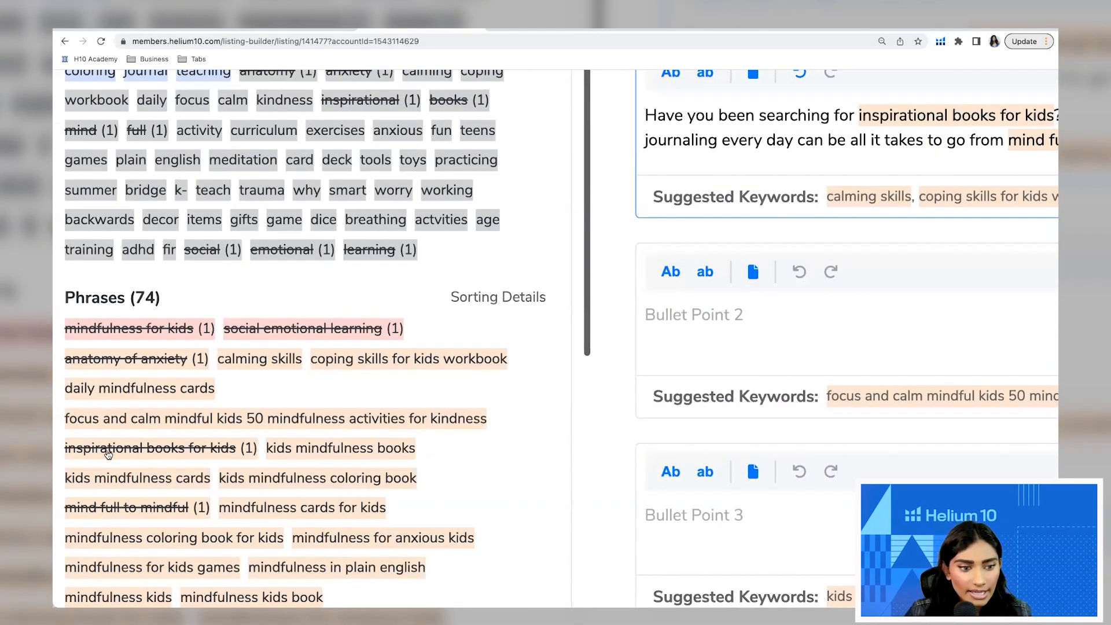
scroll(234, 309, up, 1)
scroll(234, 309, up, 5)
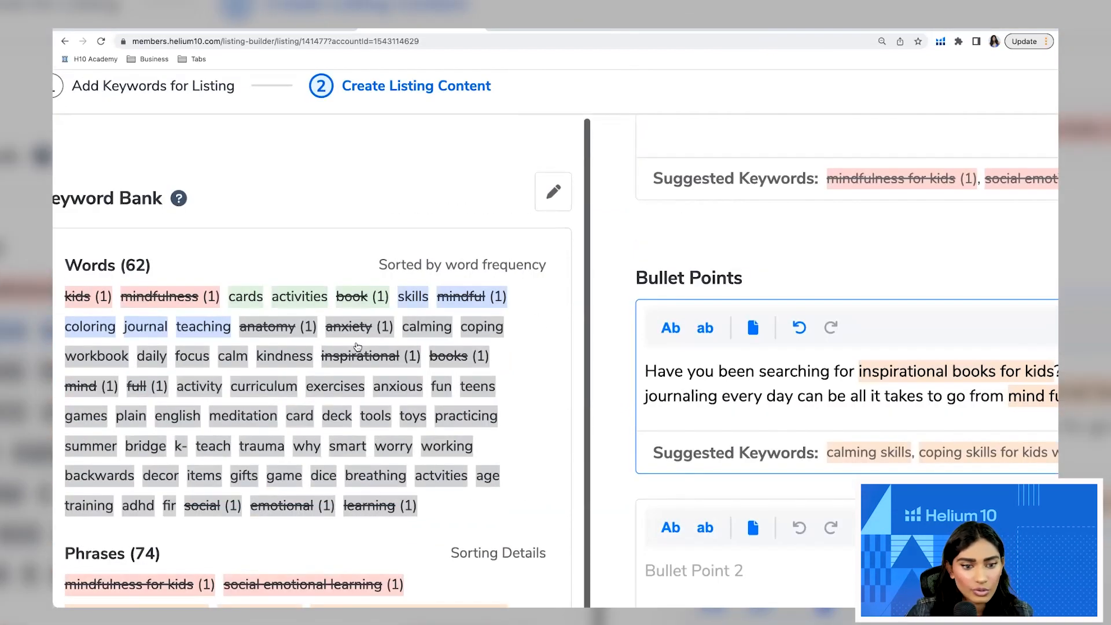
scroll(411, 366, down, 5)
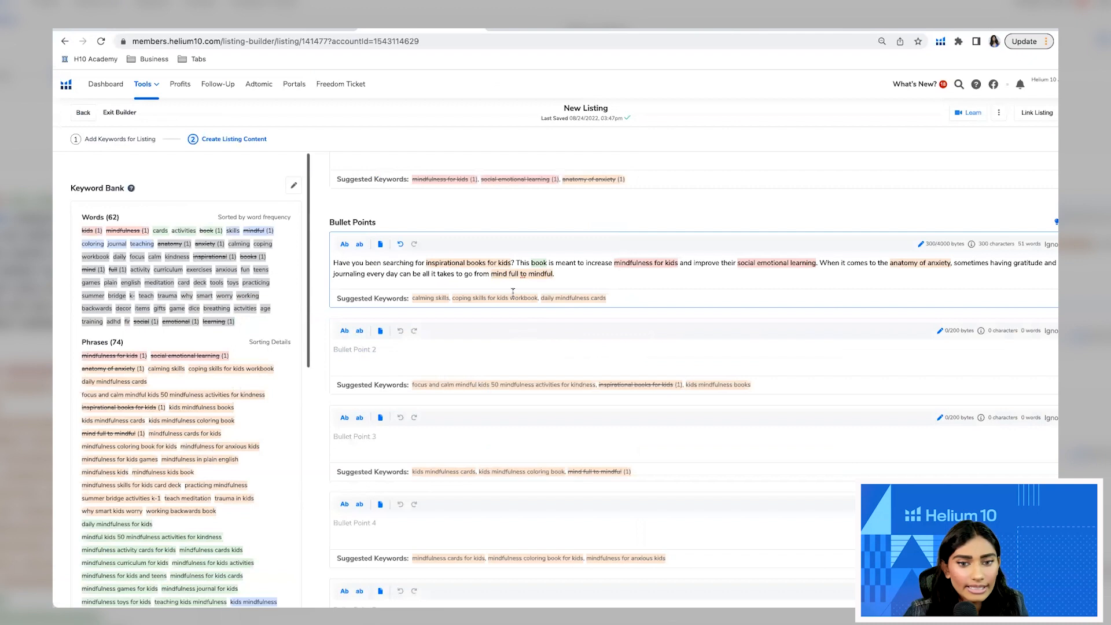
Enter "Mindfulness Amplified" as the Product Title
scroll(496, 342, up, 2)
scroll(497, 346, up, 1)
click(409, 259)
text(Mindfulness Amplified)
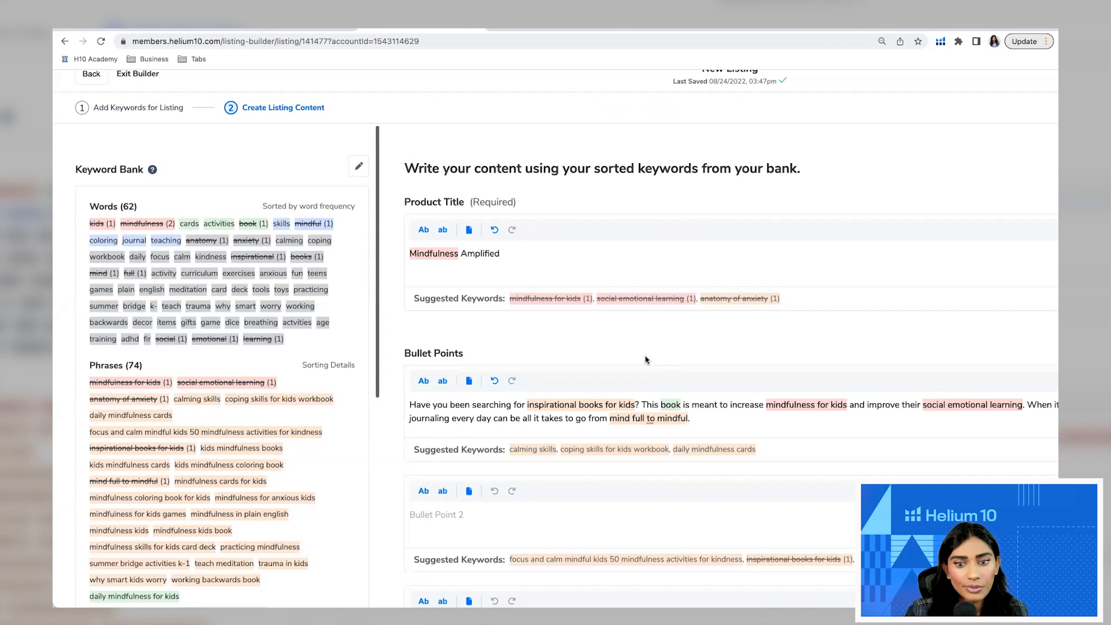
Examine the Listing Analysis below the Keyword Bank, including the Listing Quality Score, Generated Search Volume and Best Practices
scroll(665, 365, right, 2)
scroll(663, 367, left, 1)
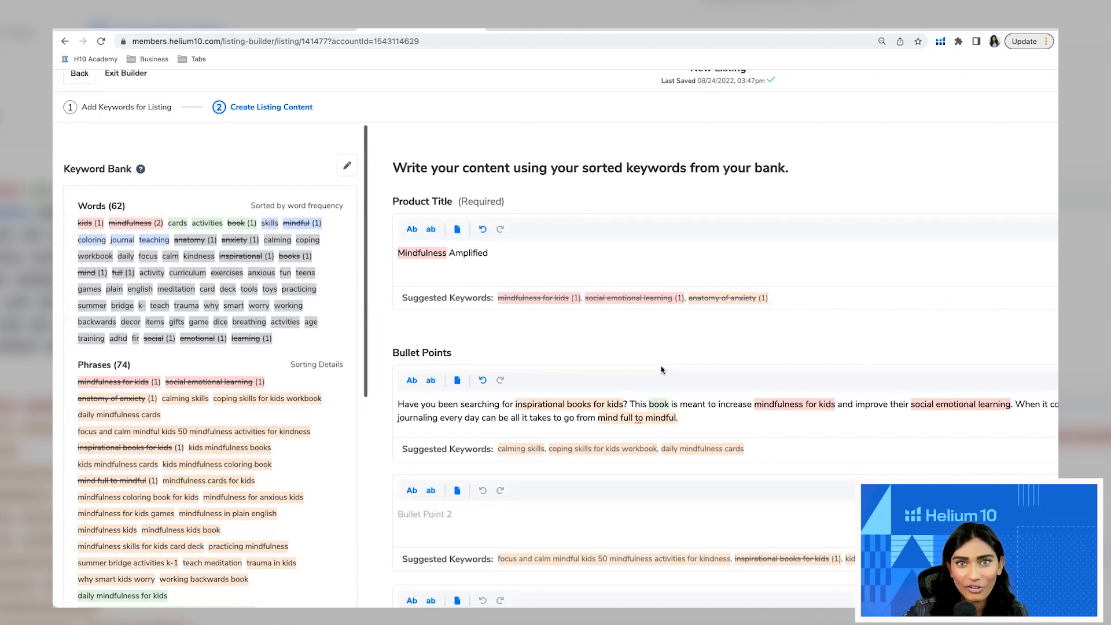
scroll(315, 367, down, 10)
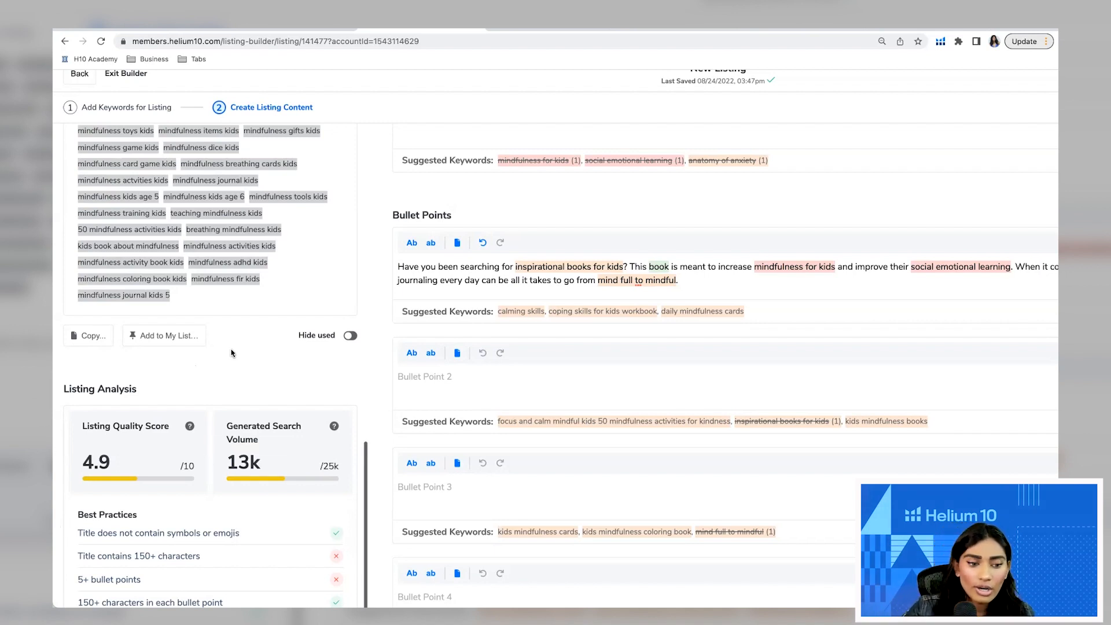
scroll(298, 344, down, 2)
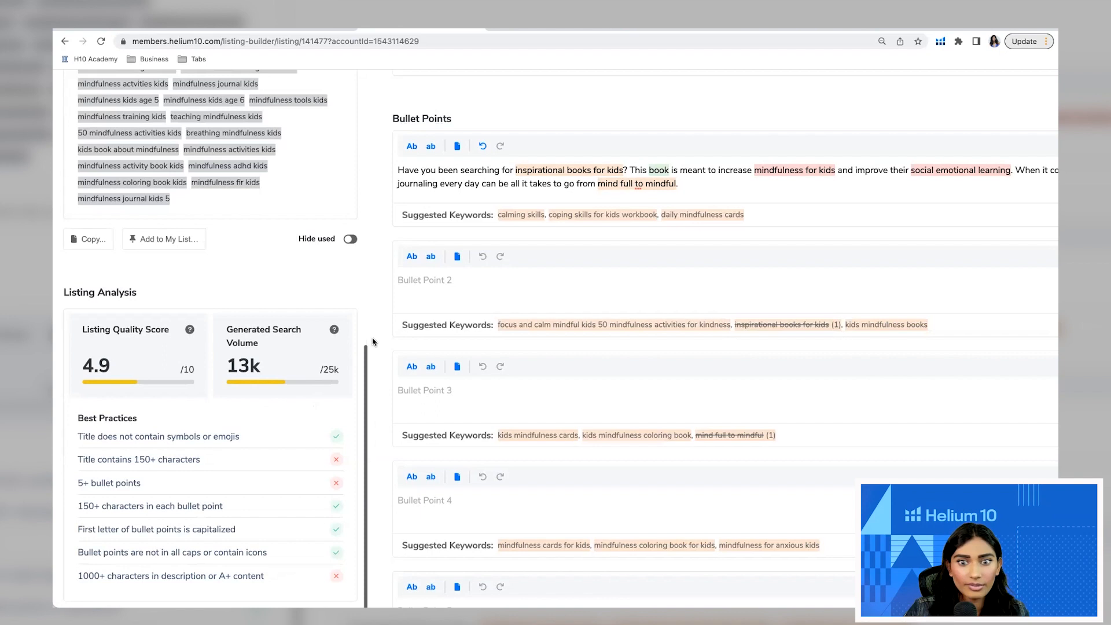
Turn the Ignore option for Bullet Point 1 on and back off to compare keyword usage
scroll(620, 249, up, 3)
key(ctrl+minus)
key(ctrl+minus)
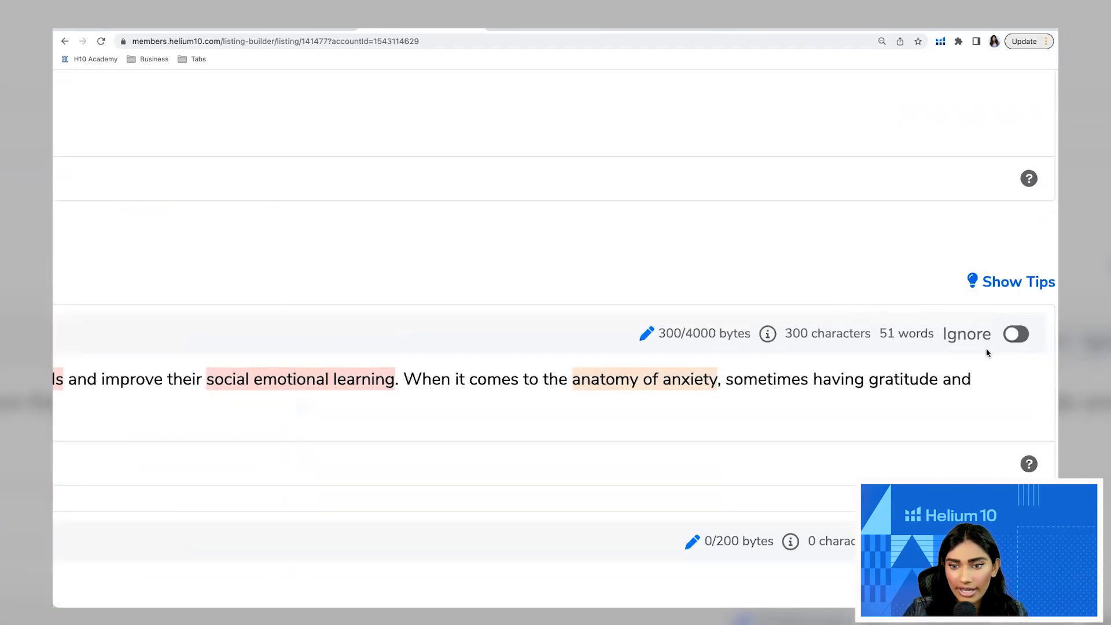
click(1012, 337)
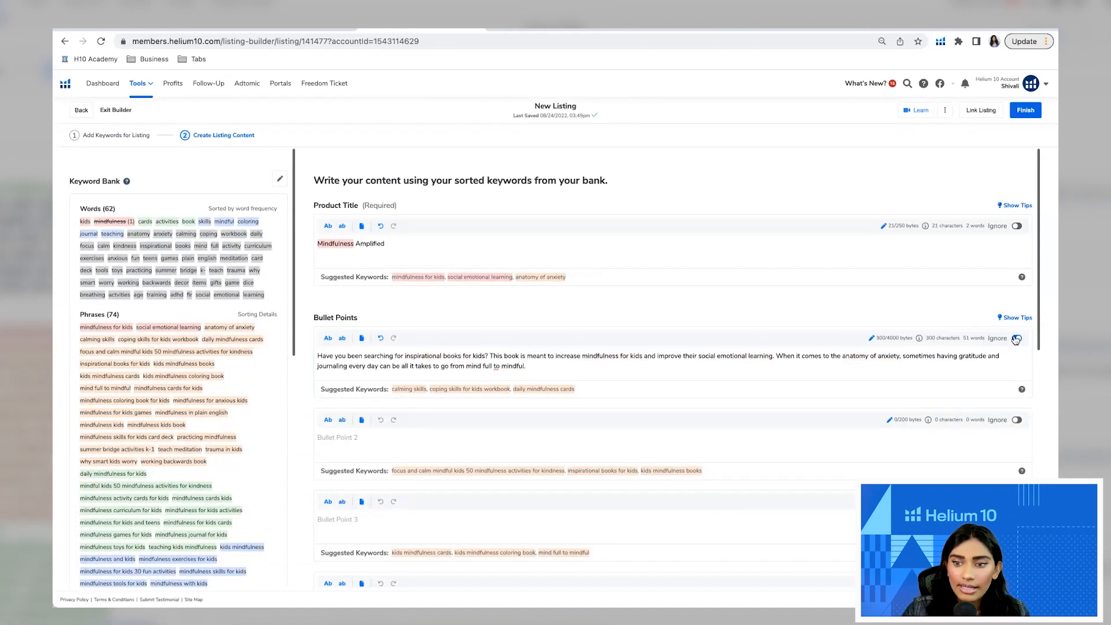
click(1016, 338)
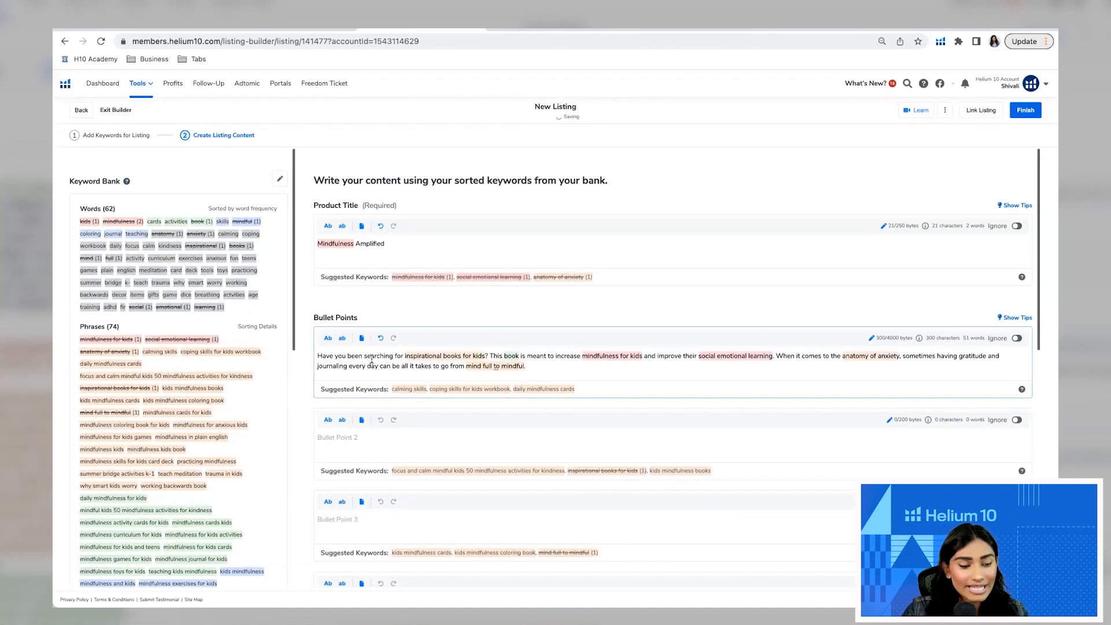
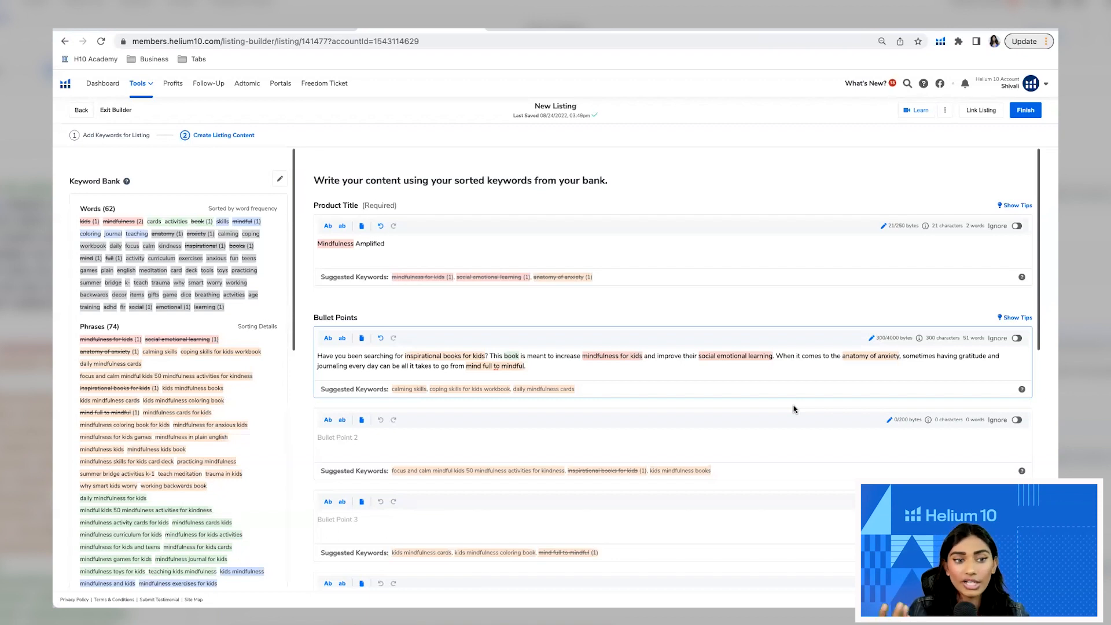
Recheck the Listing Analysis, and examine the keywords tracked for The Power of Your Subconscious Mind in Keyword Tracker
scroll(108, 440, down, 2)
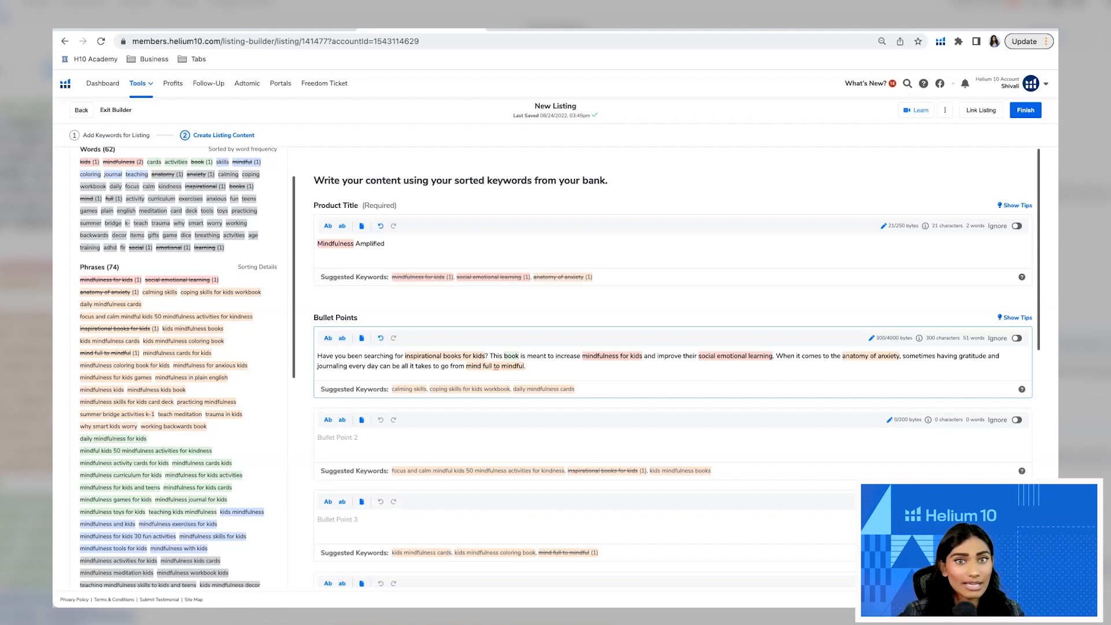
scroll(292, 173, down, 10)
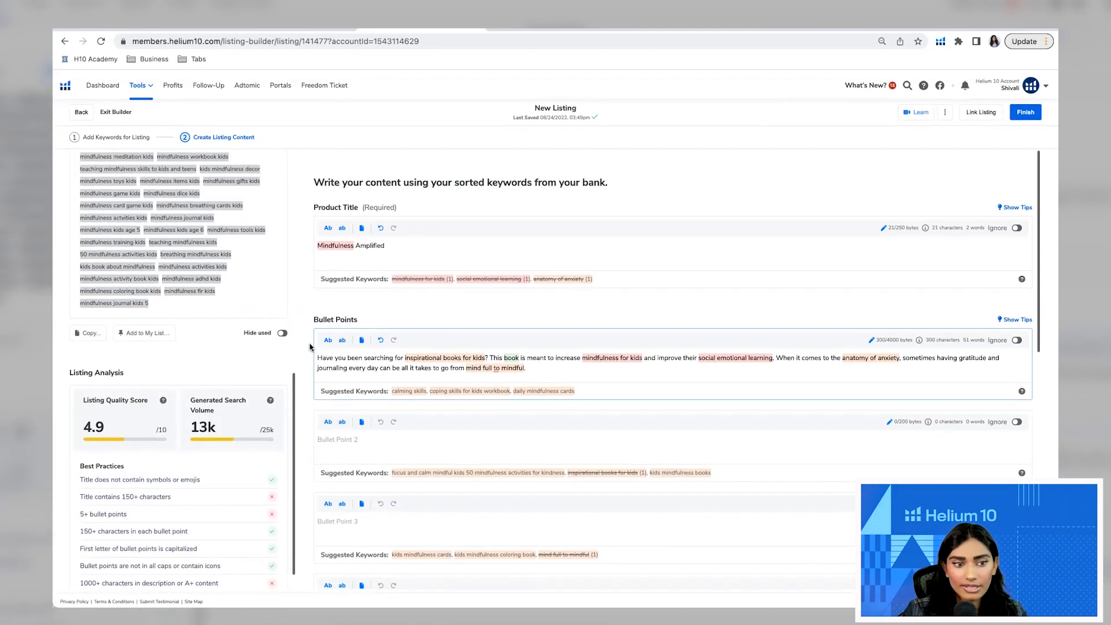
click(137, 83)
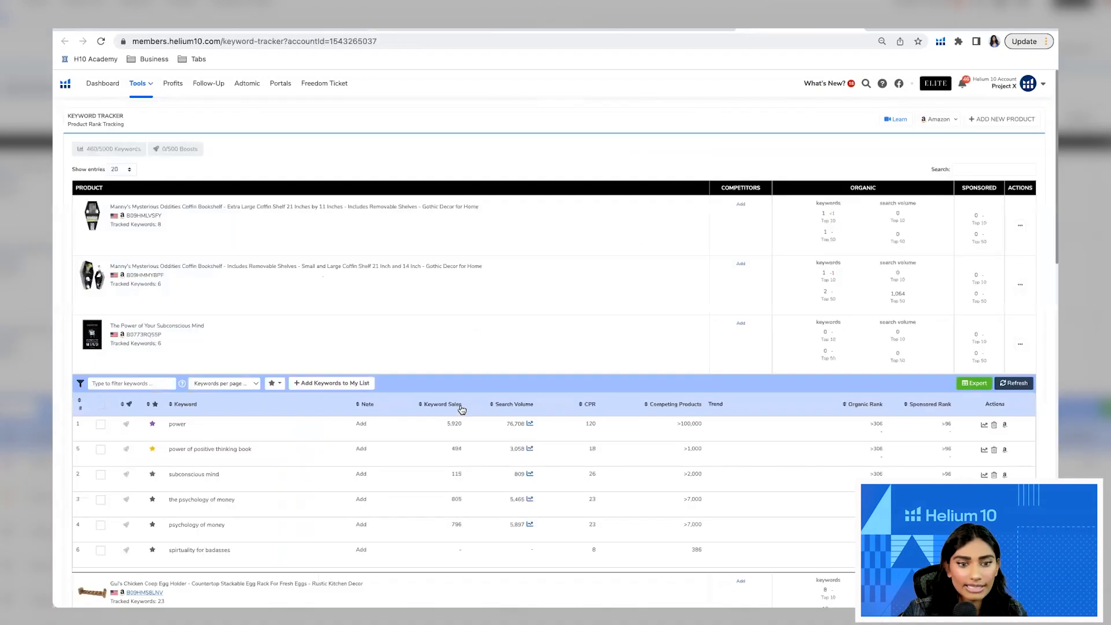
scroll(461, 409, down, 2)
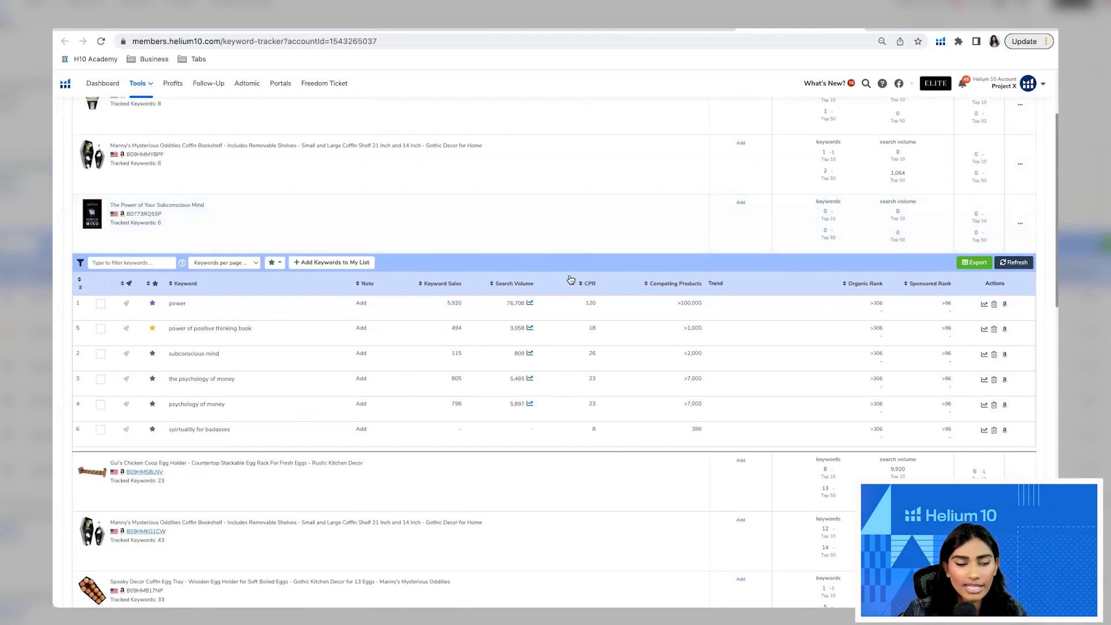
scroll(122, 217, up, 5)
scroll(355, 275, down, 5)
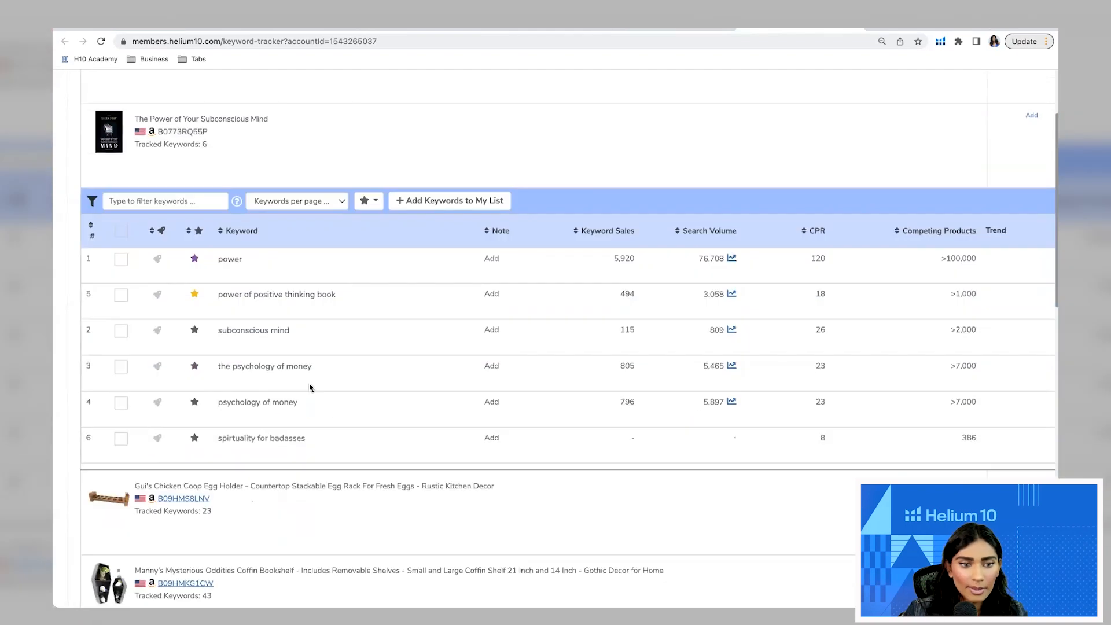
scroll(806, 243, up, 5)
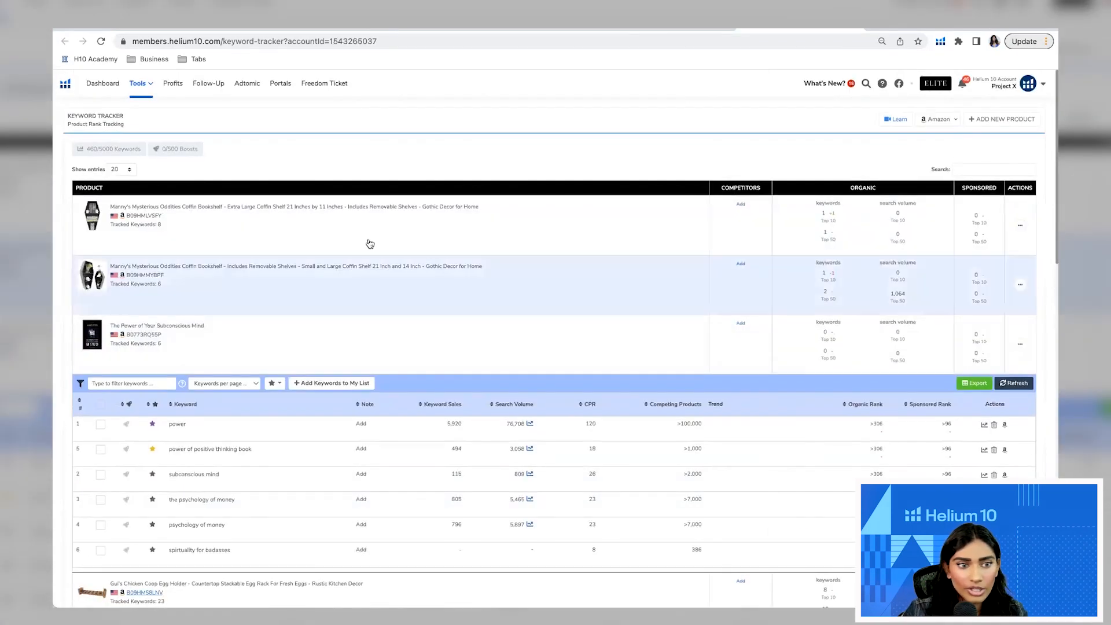
Inspect the Track Keywords form for adding a product, including its ASIN, keyword and marketplace options, and close it without starting tracking
click(997, 118)
click(498, 163)
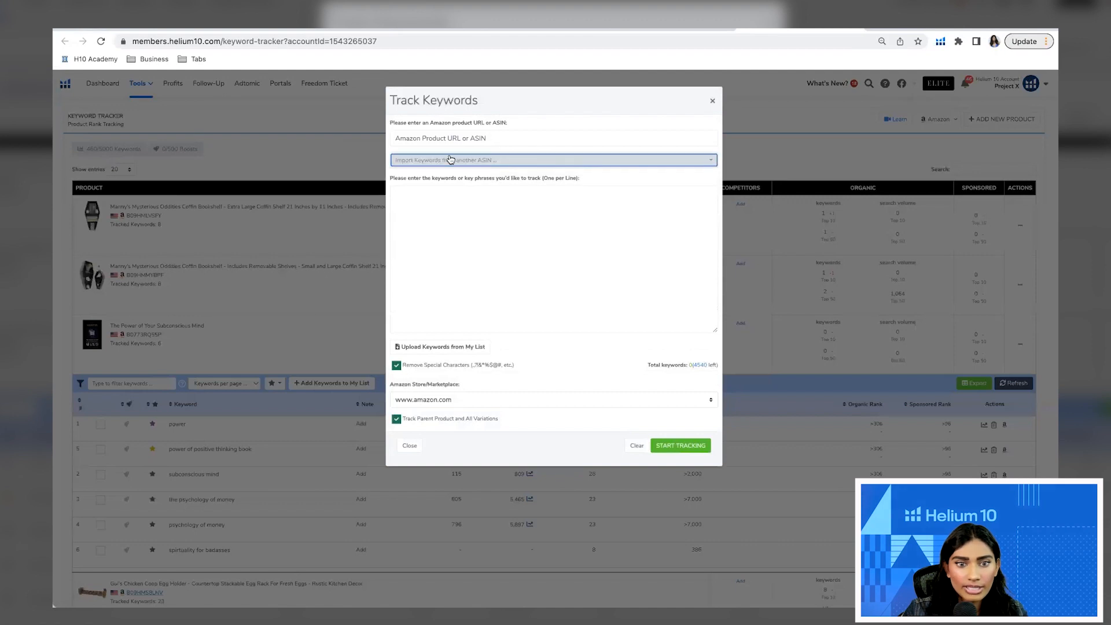
click(546, 152)
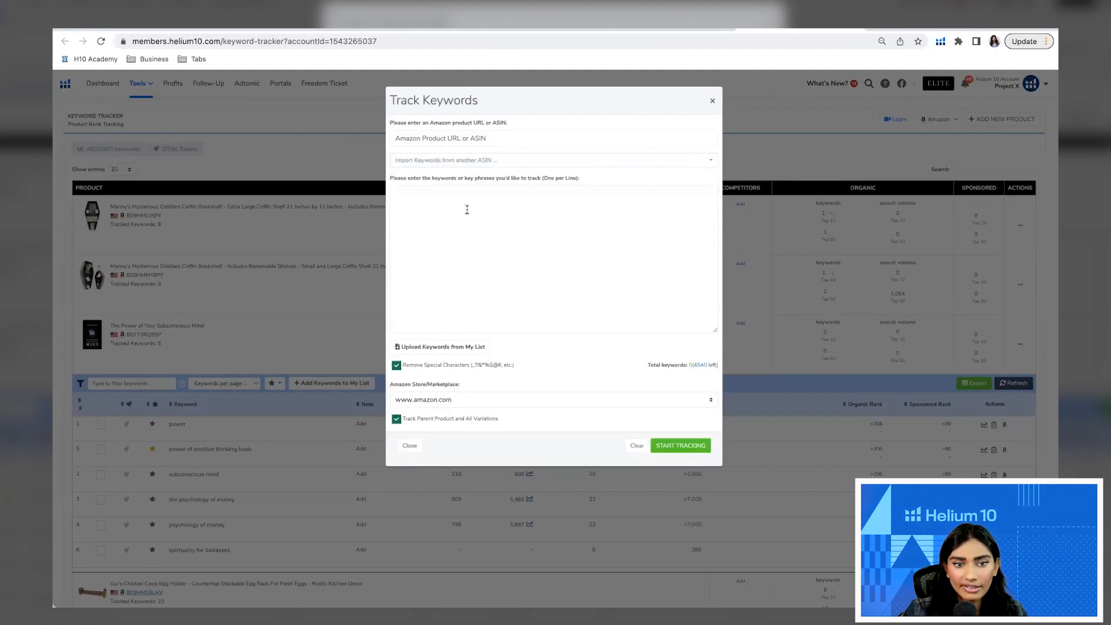
click(478, 267)
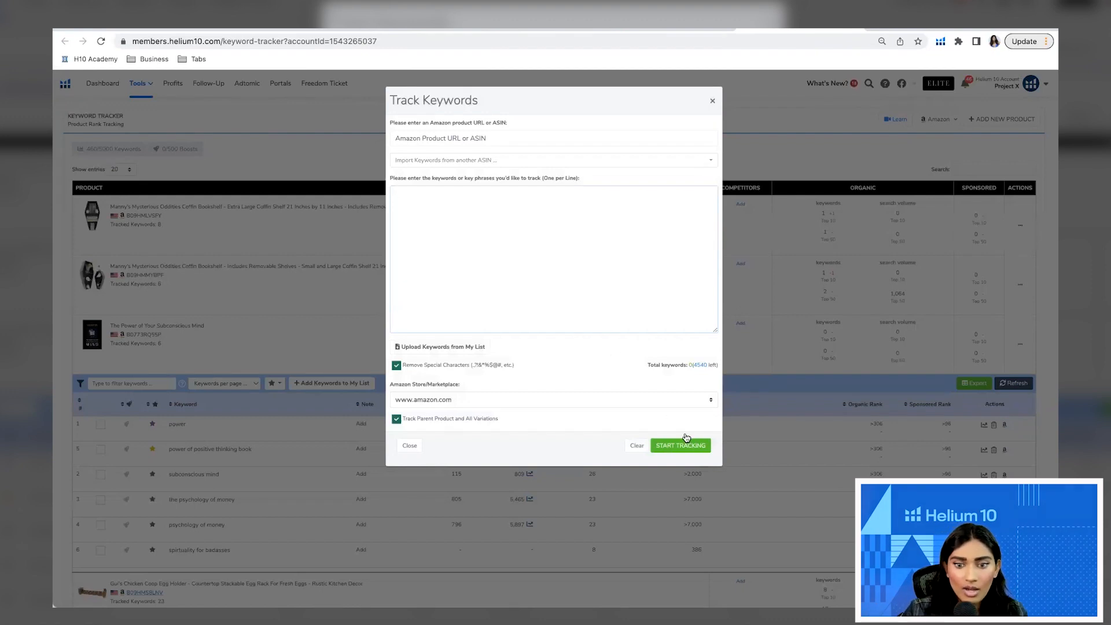
click(502, 402)
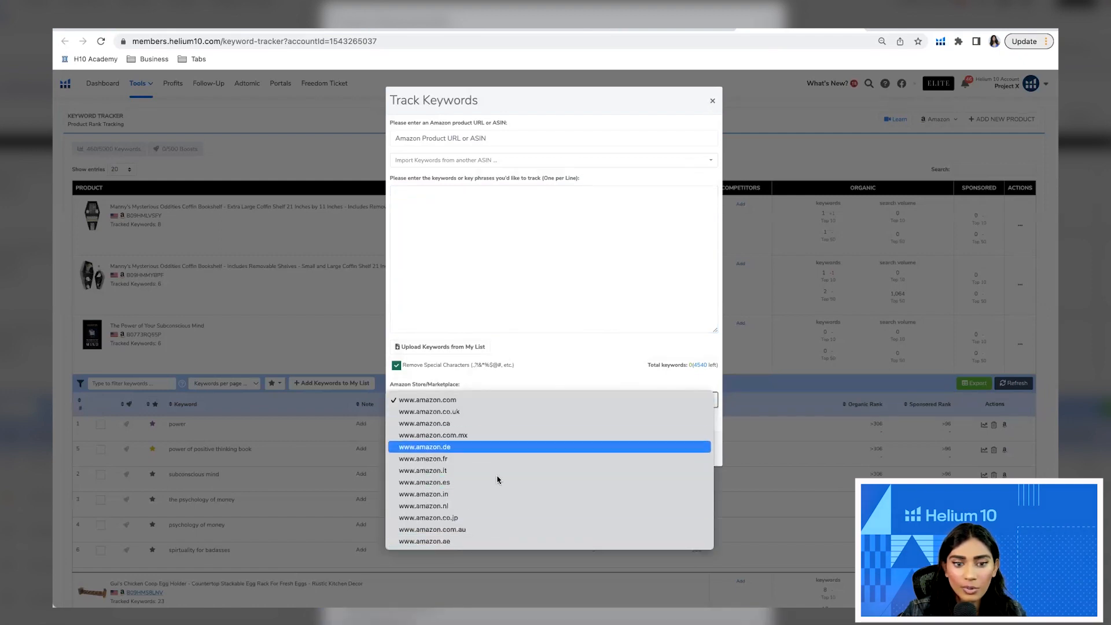
click(712, 101)
click(713, 100)
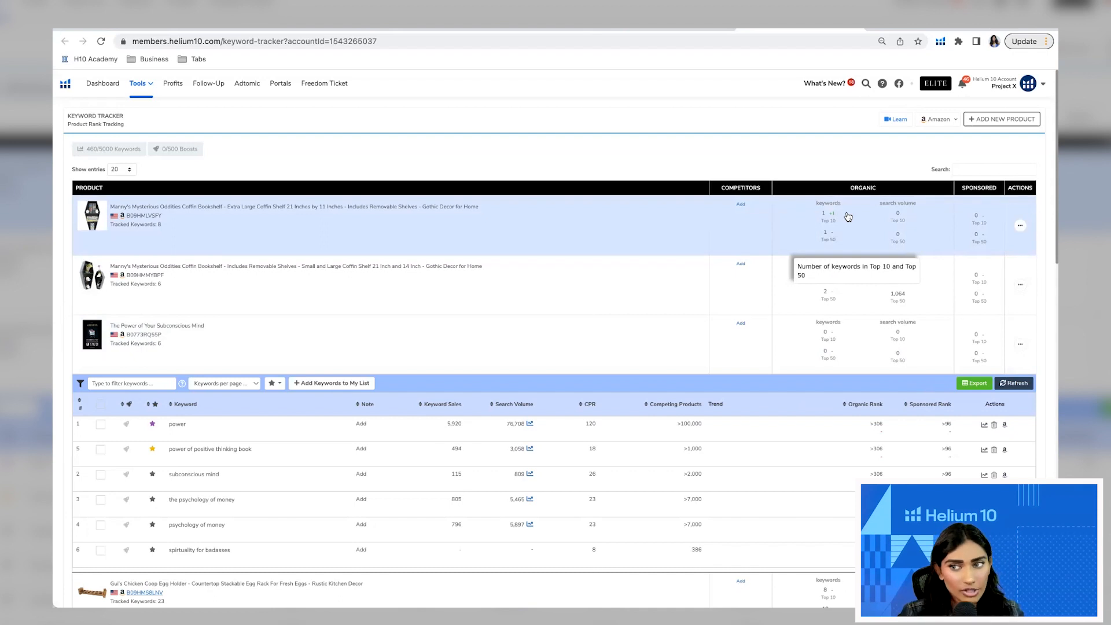
Examine the Organic Rank, Sponsored Rank and Competing Products of the book's tracked keywords
scroll(489, 366, down, 2)
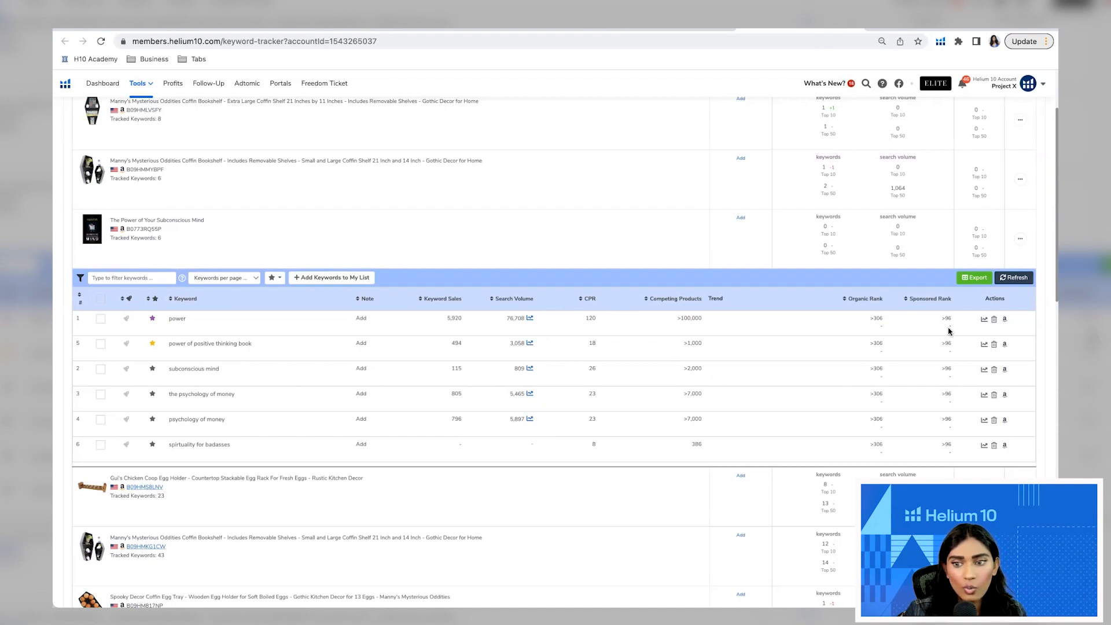
scroll(928, 359, up, 5)
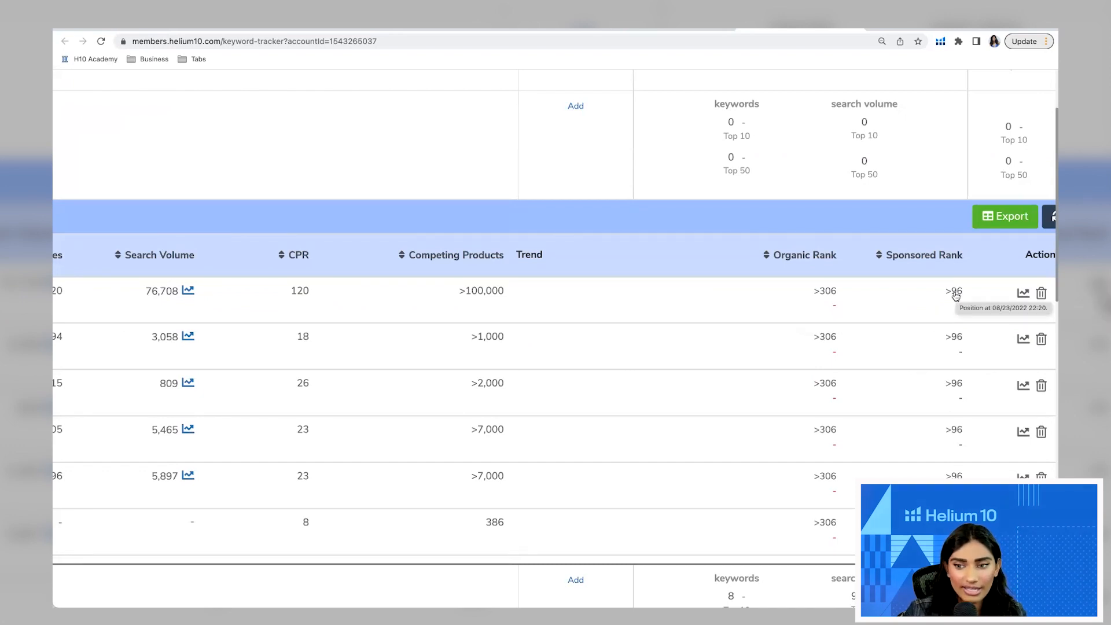
scroll(806, 349, down, 5)
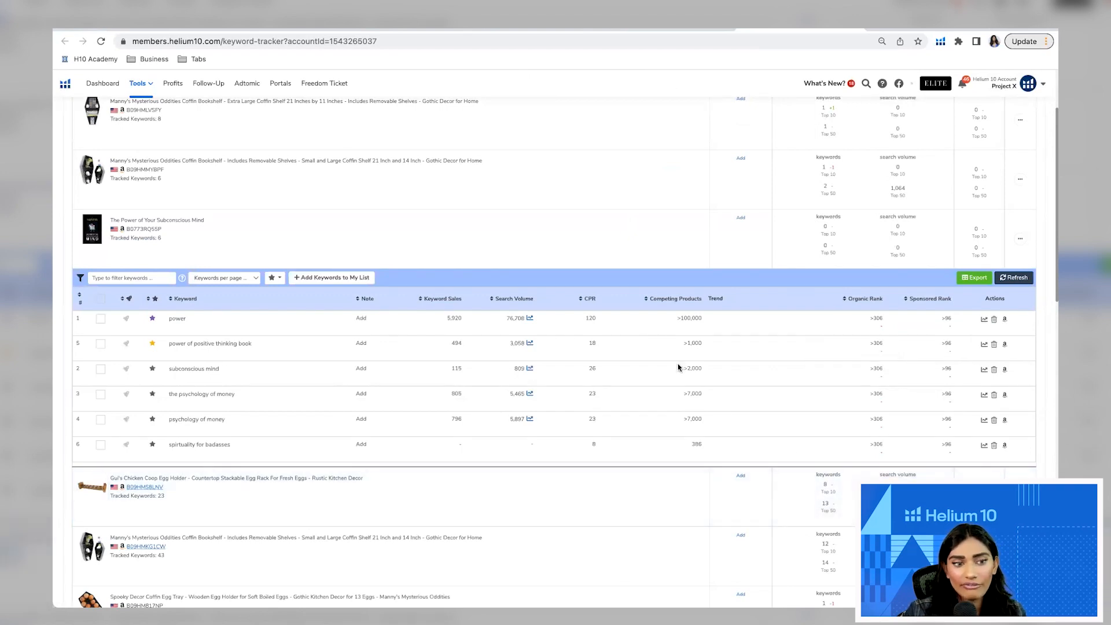
scroll(678, 368, up, 2)
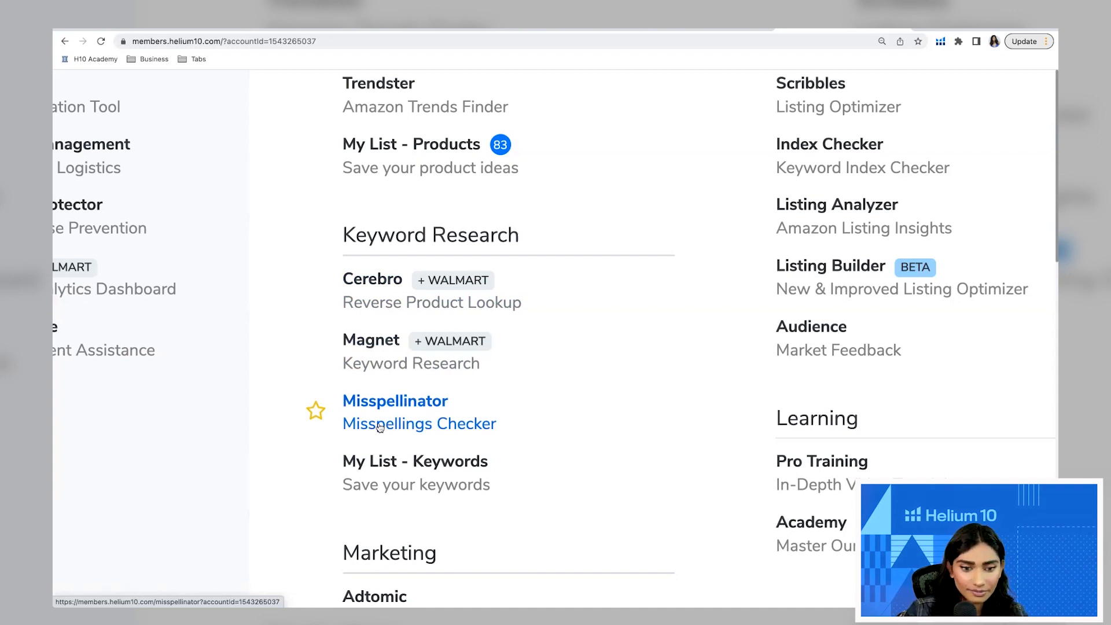
Review the overview of available tools, including Keyword Research, Listing Optimization, Analytics, Learning and Operations
scroll(379, 427, down, 5)
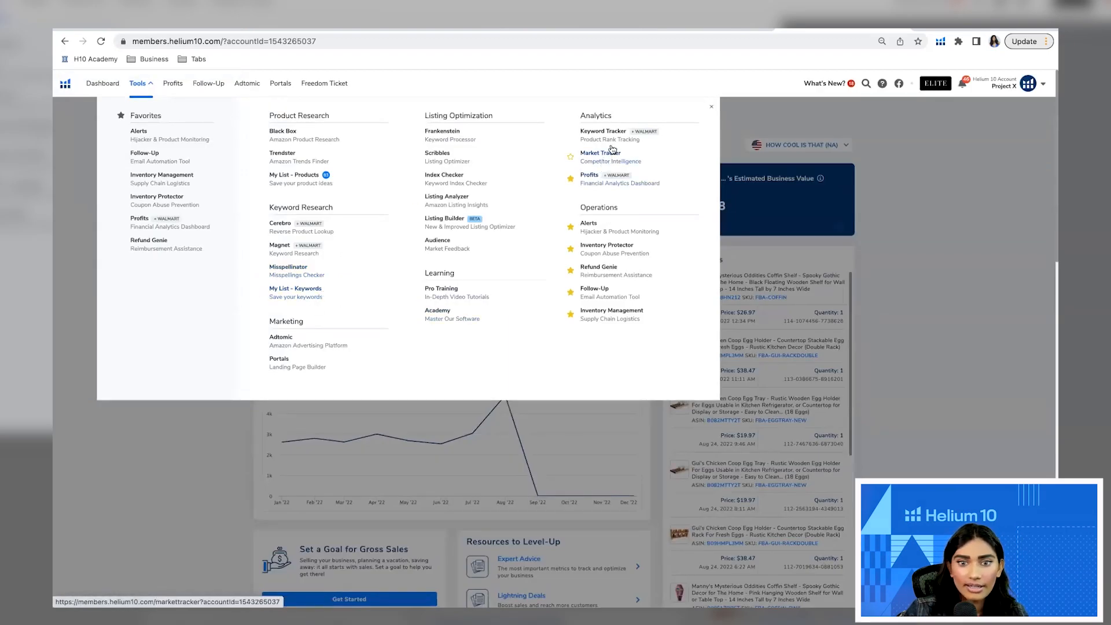
scroll(608, 173, up, 2)
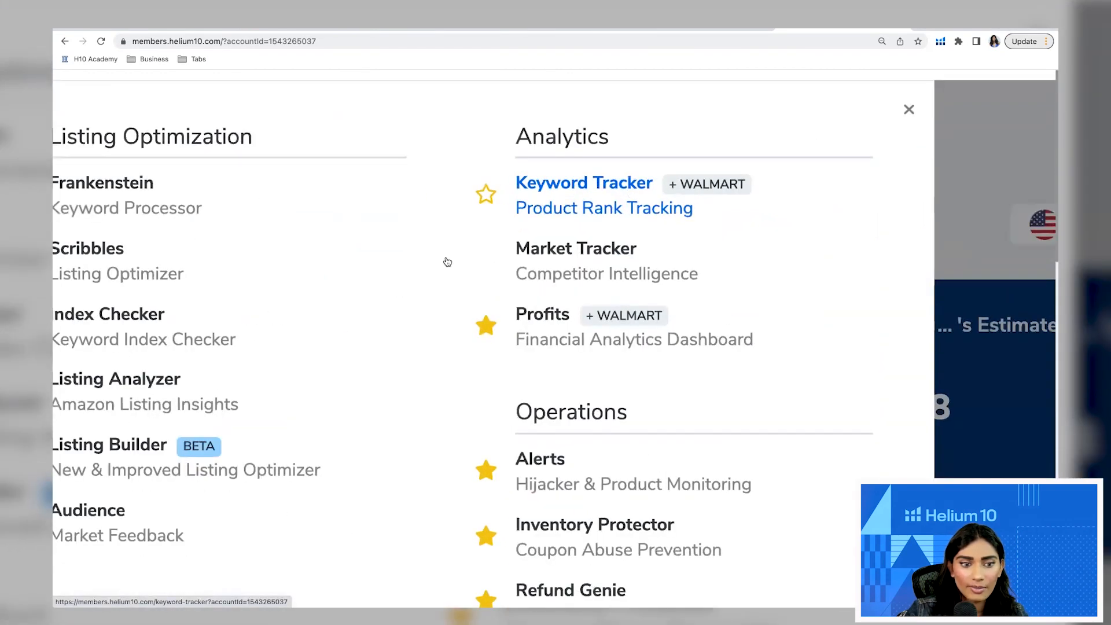
scroll(448, 261, left, 8)
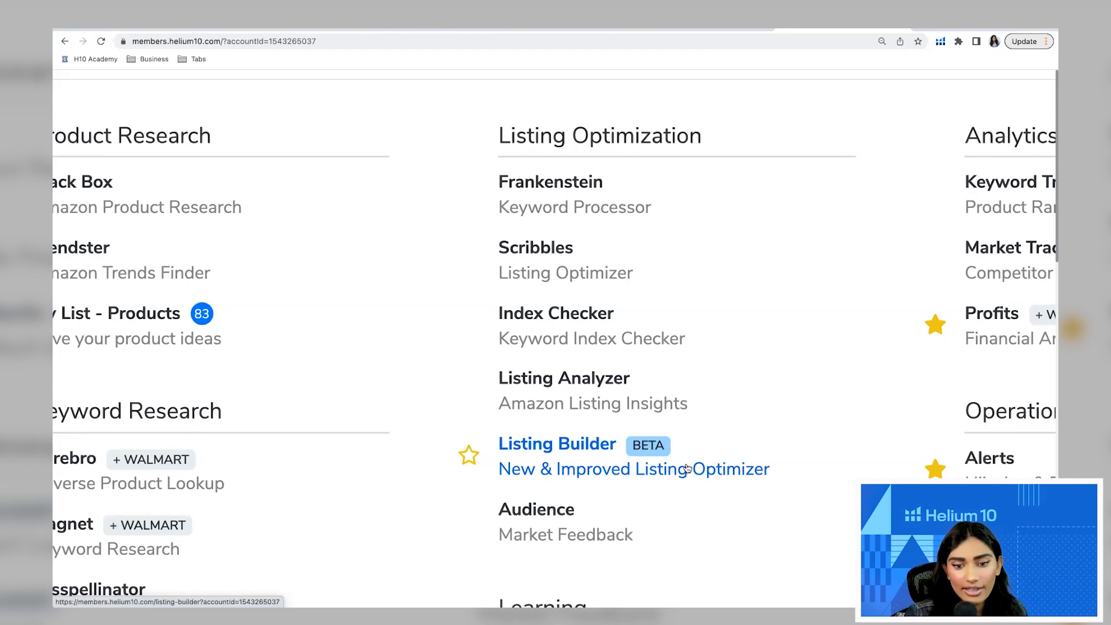
scroll(687, 469, down, 5)
scroll(917, 179, right, 2)
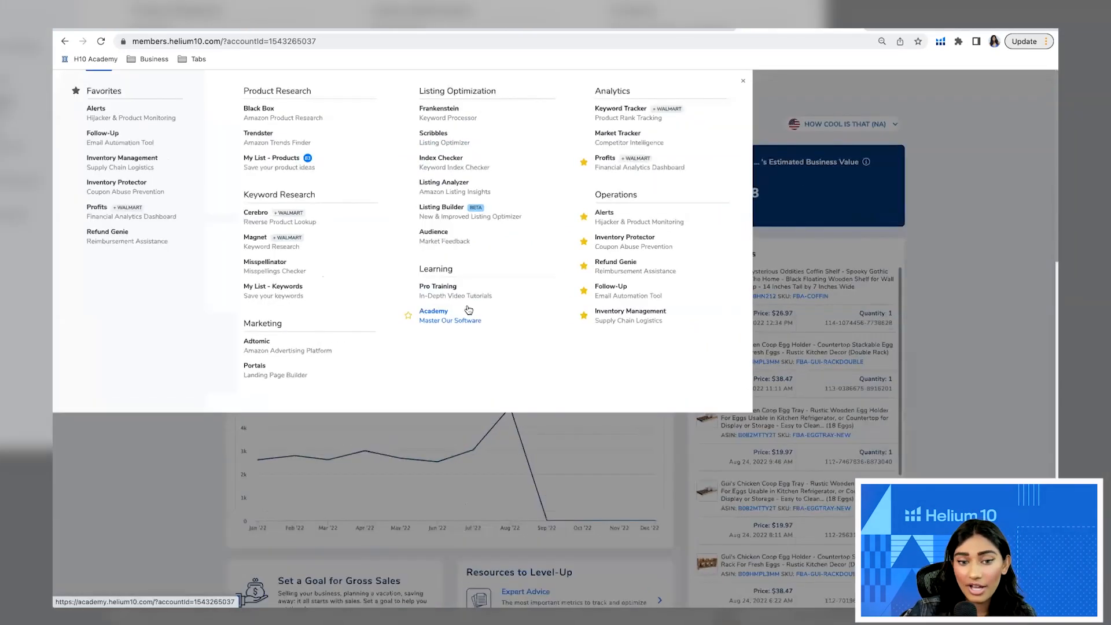
scroll(423, 317, up, 2)
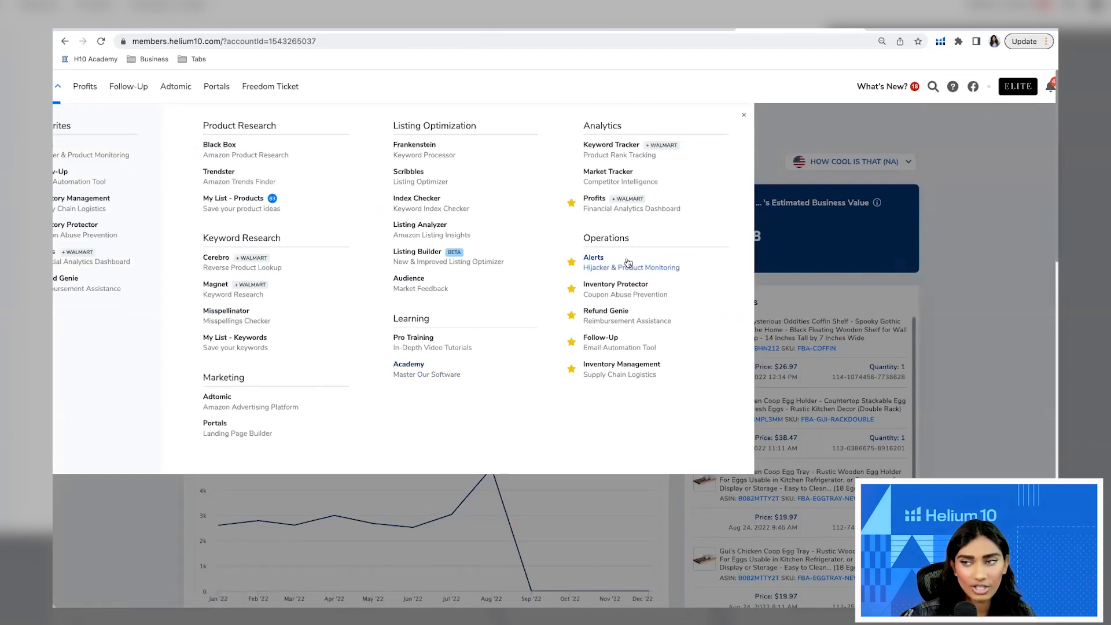
Close the tools overview and examine the help options, including the Contact Support request page, returning to the dashboard's help options
click(573, 349)
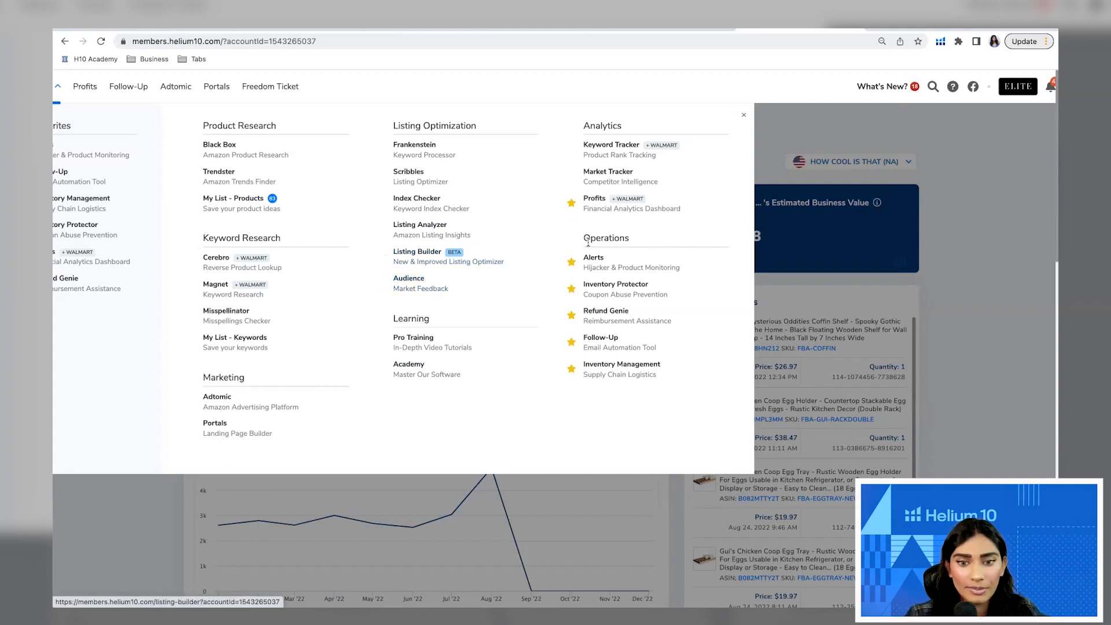
click(931, 174)
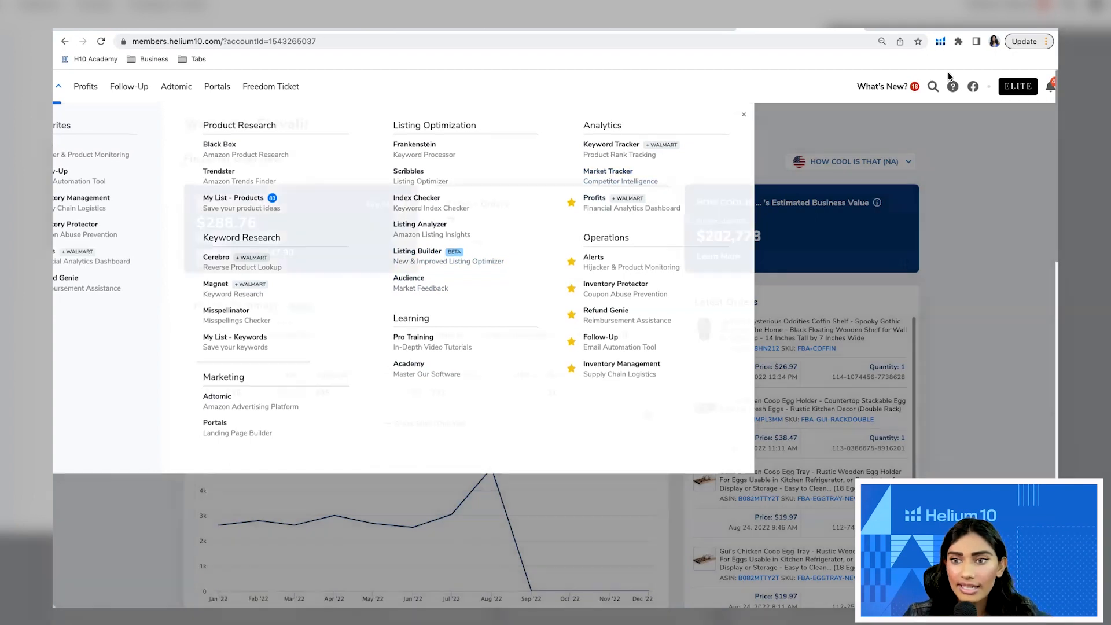
click(953, 87)
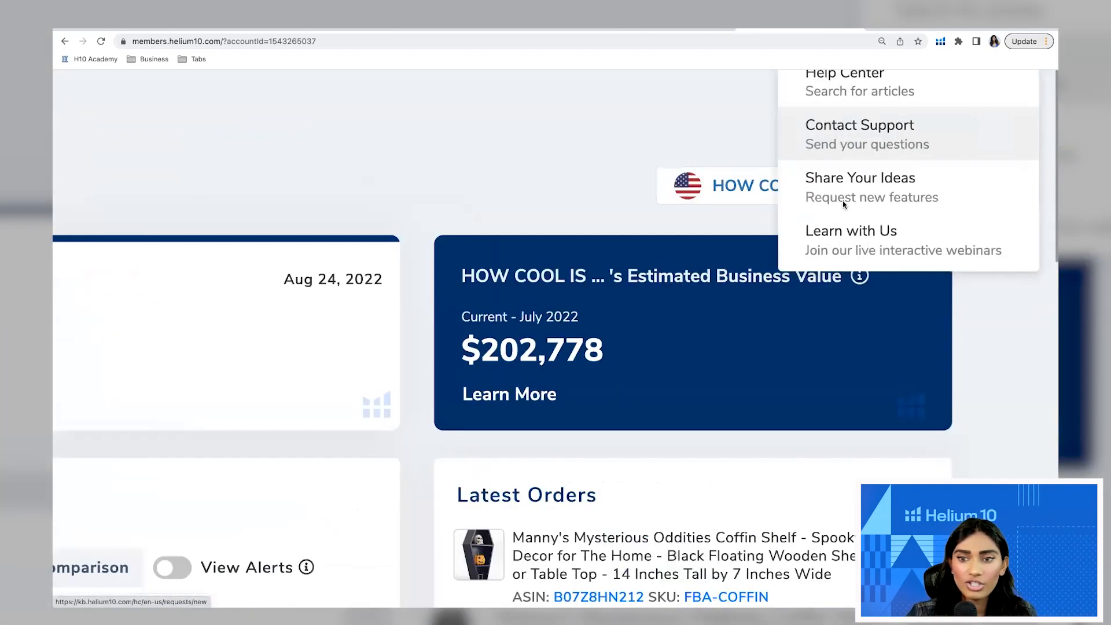
click(889, 146)
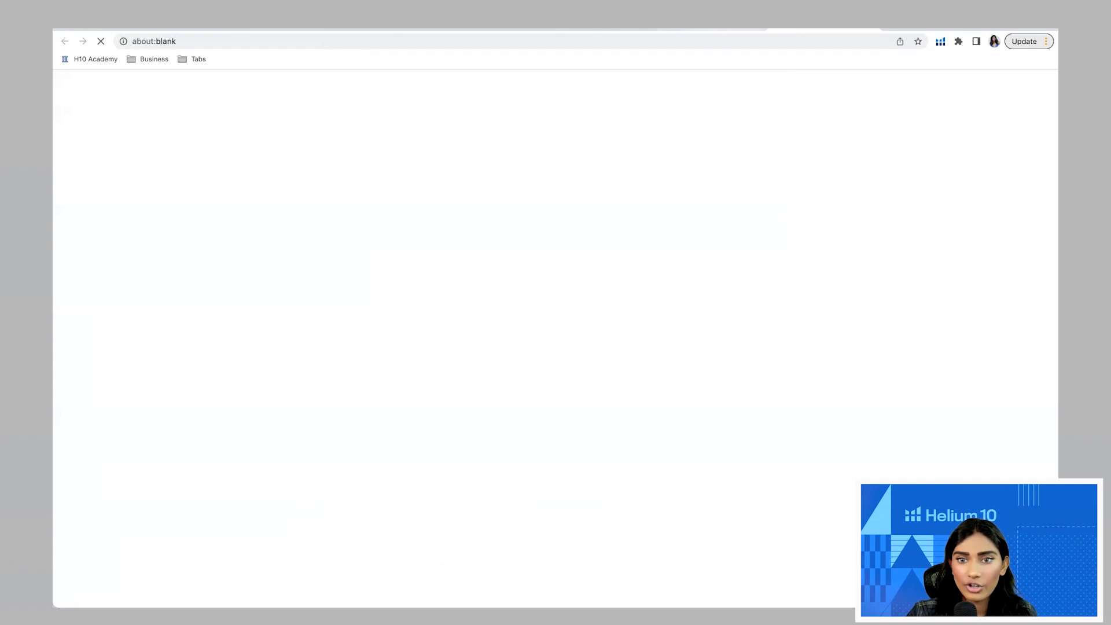
click(728, 25)
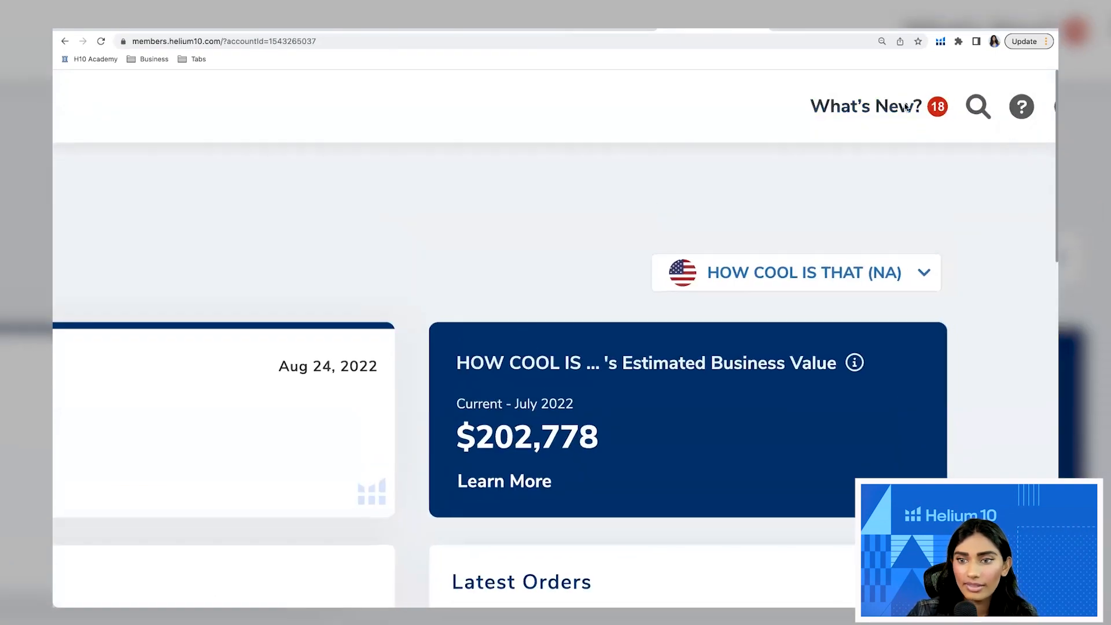
click(848, 110)
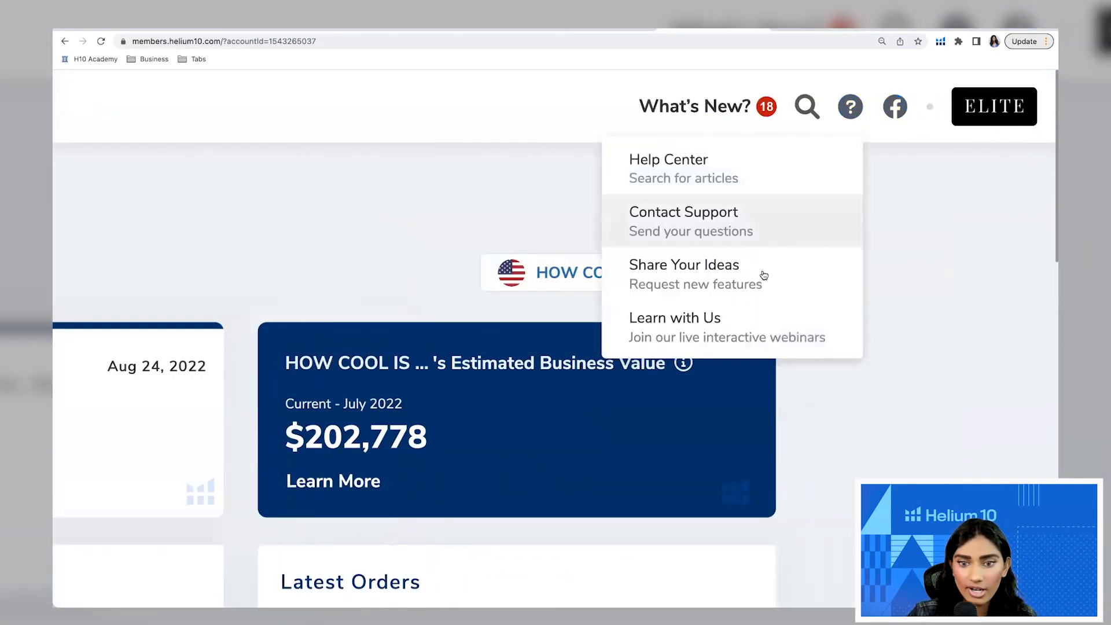